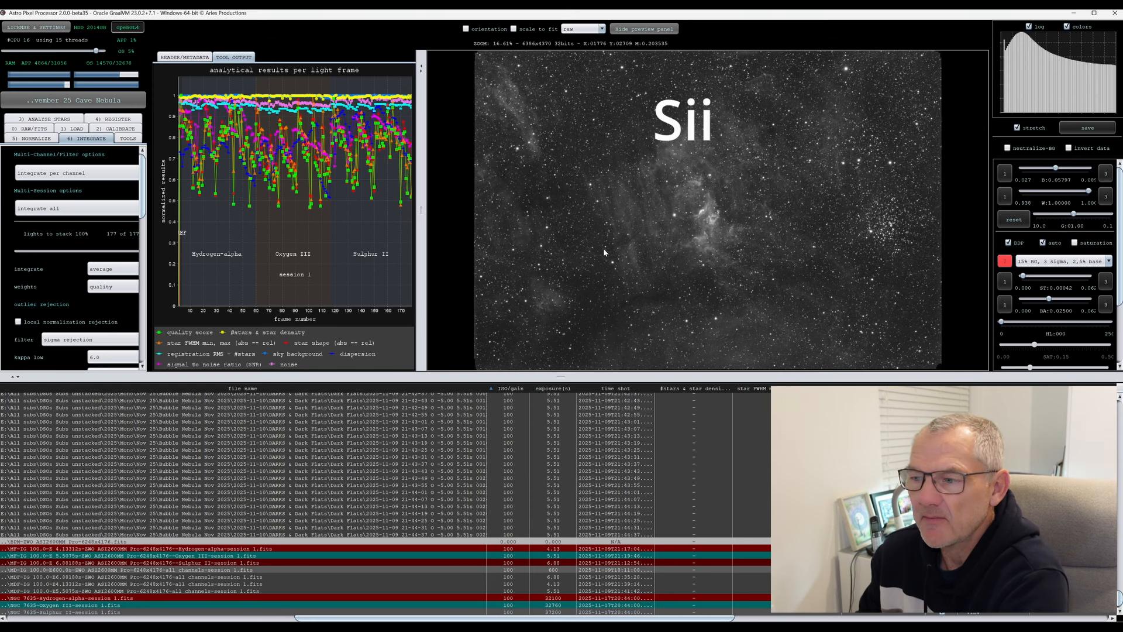
Compare the NGC 7635 Oxygen III and Hydrogen-alpha integrations, examining the nebula in the Hydrogen-alpha image up close
left_click(63, 605)
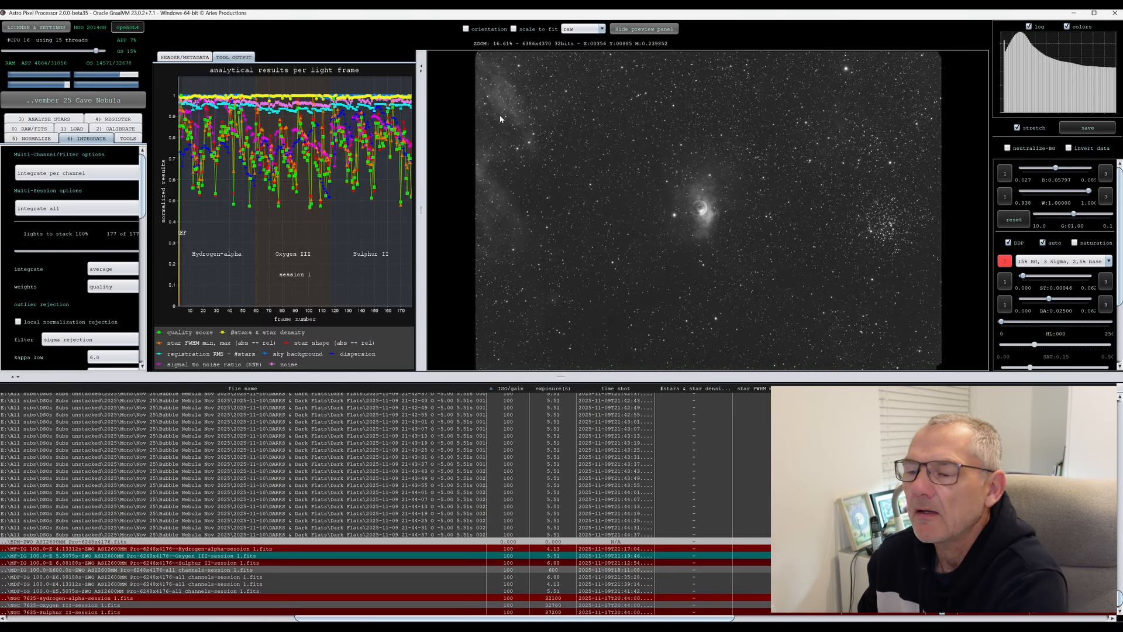
left_click(55, 598)
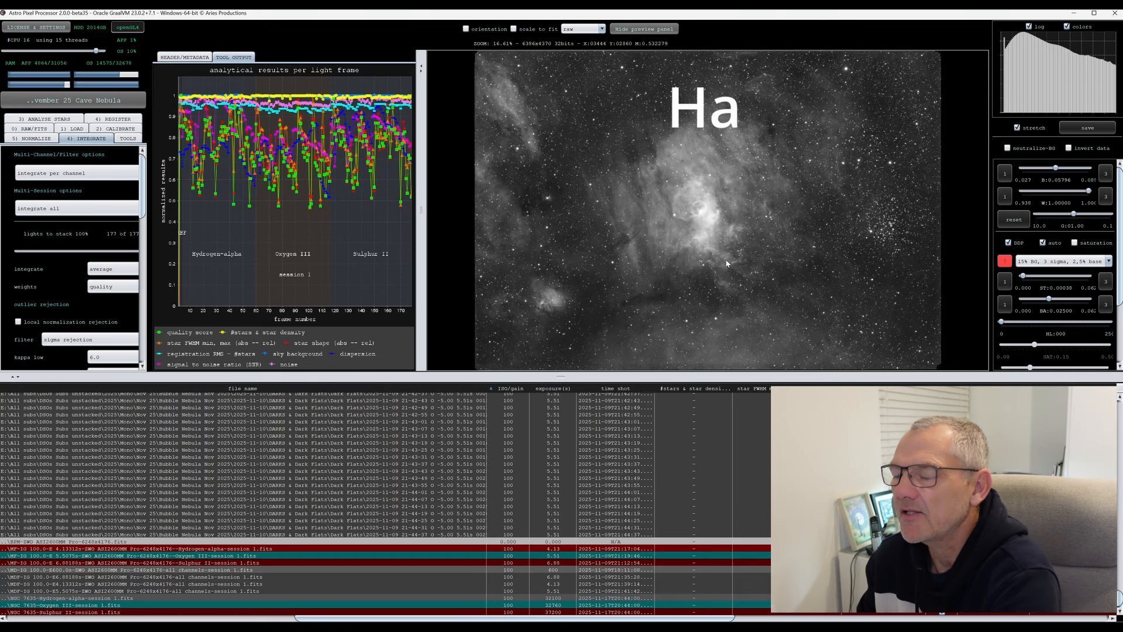
scroll(707, 211, "up", 2)
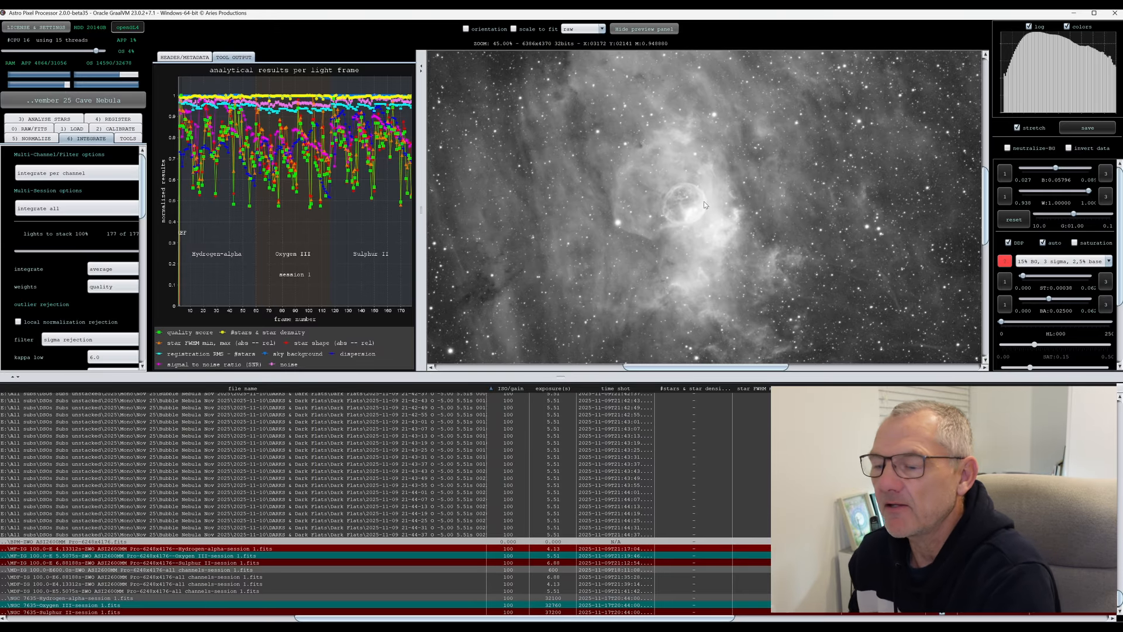
scroll(705, 204, "down", 3)
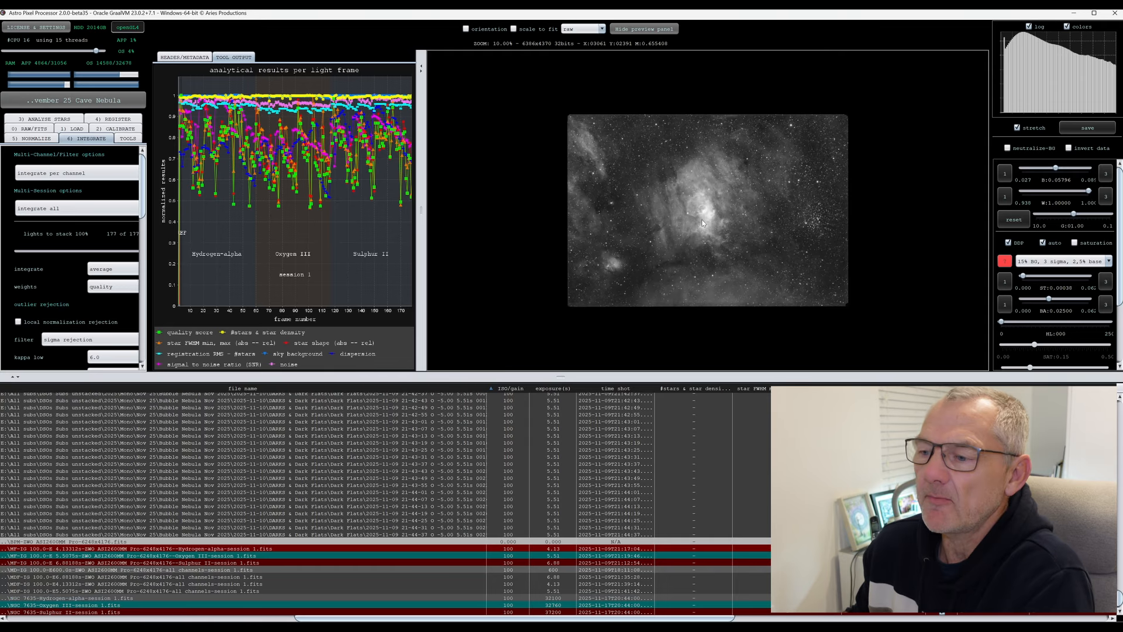
scroll(701, 219, "up", 1)
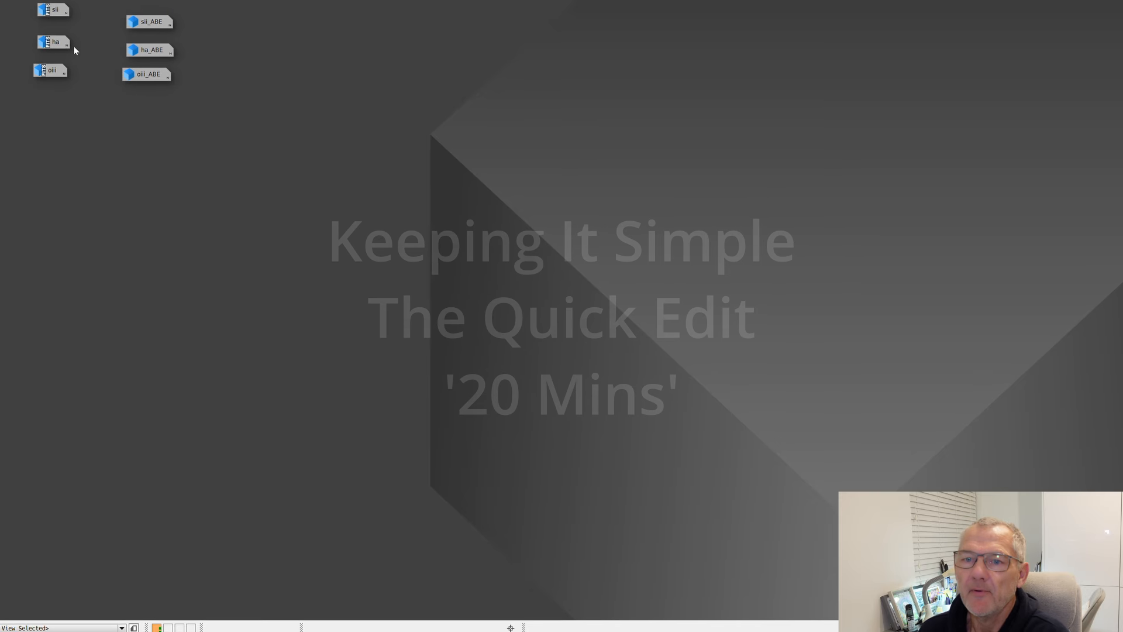
In PixInsight, open the sii image, check its image identifier without changing it, and minimize the image
double_click(55, 11)
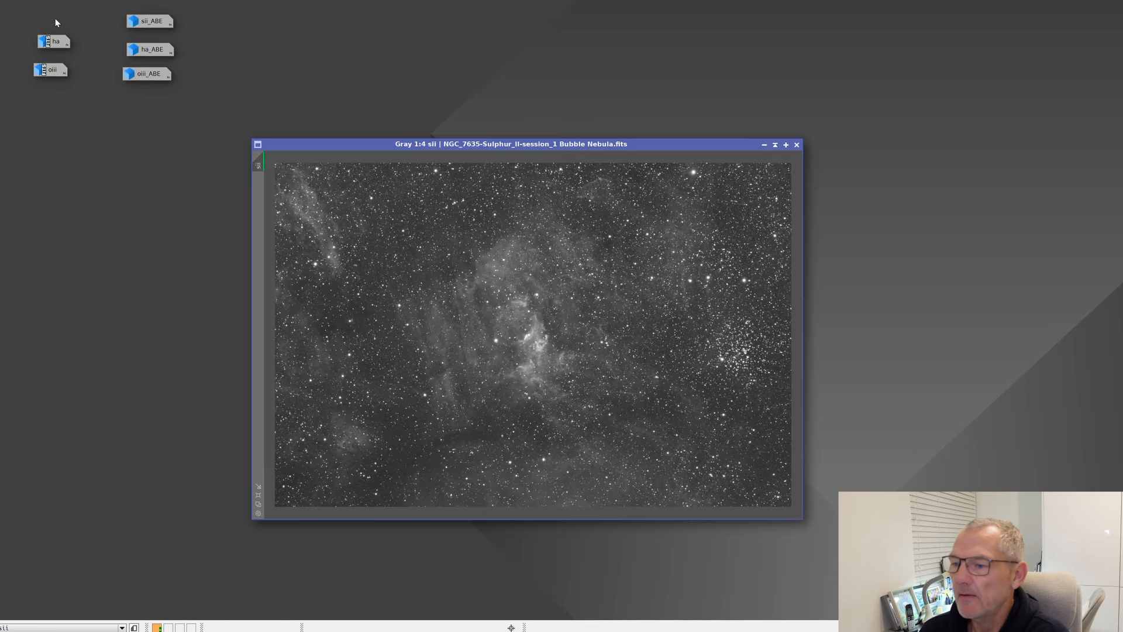
right_click(578, 296)
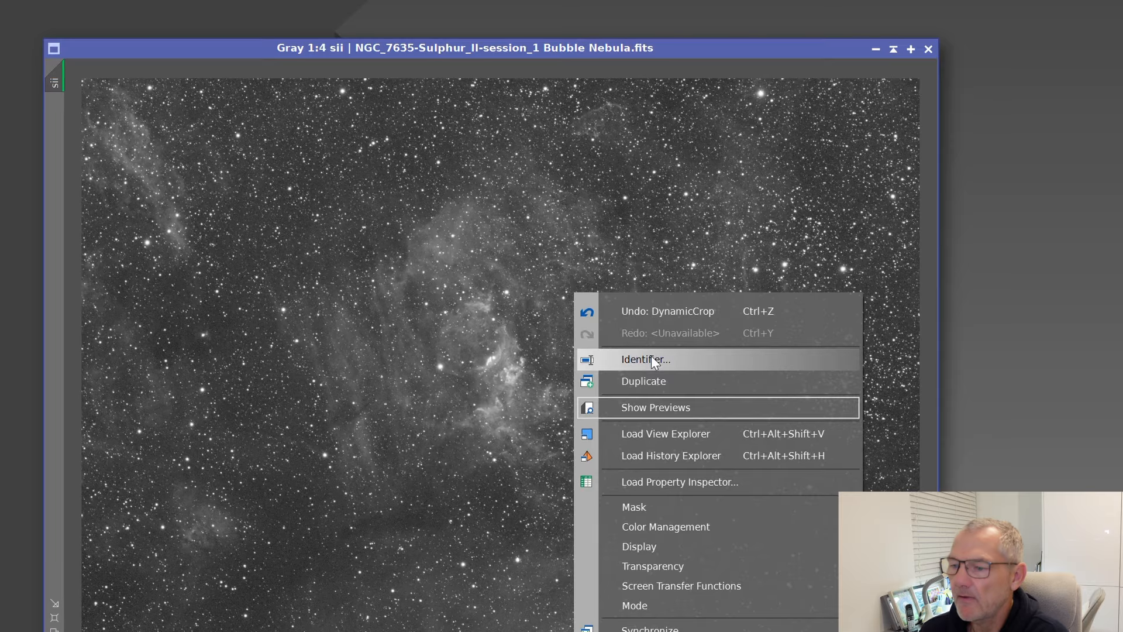
left_click(626, 334)
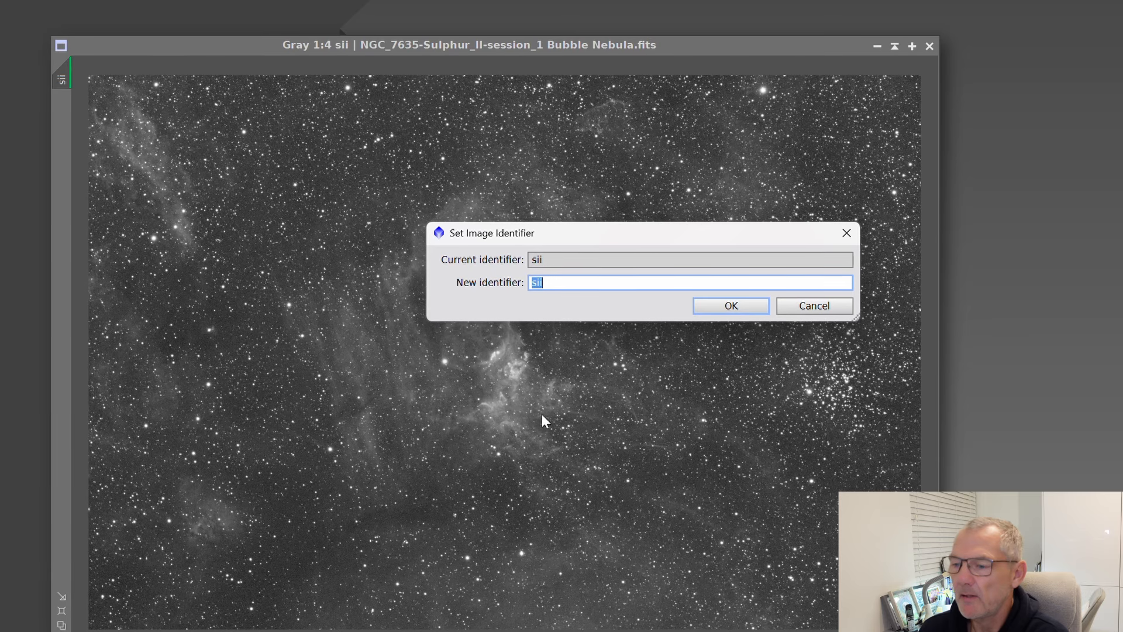
left_click(800, 305)
double_click(1094, 84)
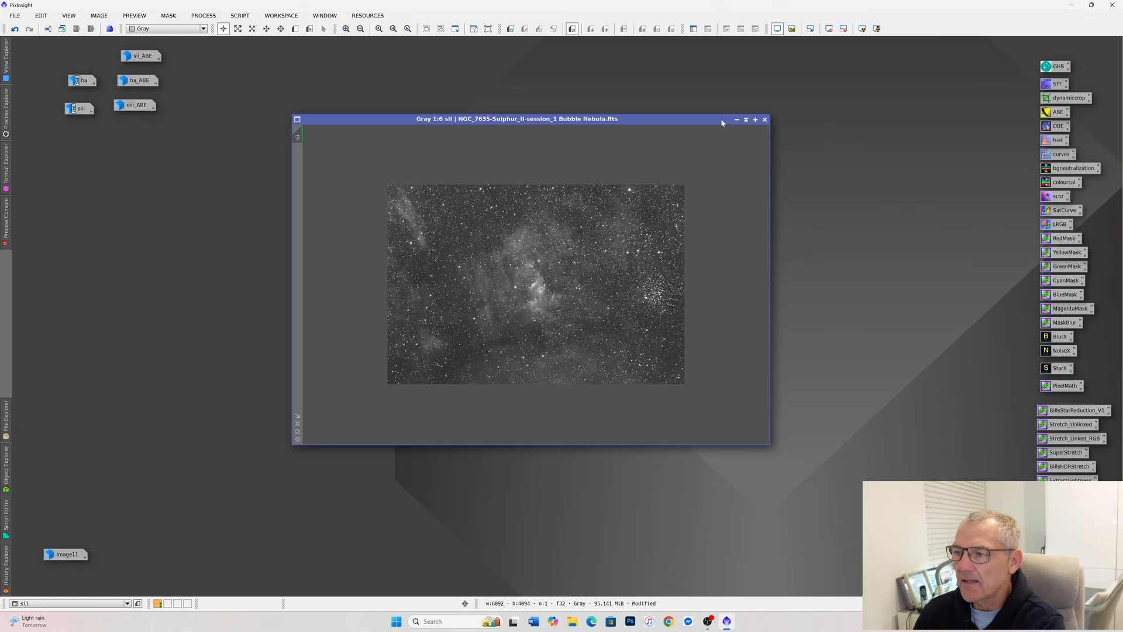
left_click(737, 120)
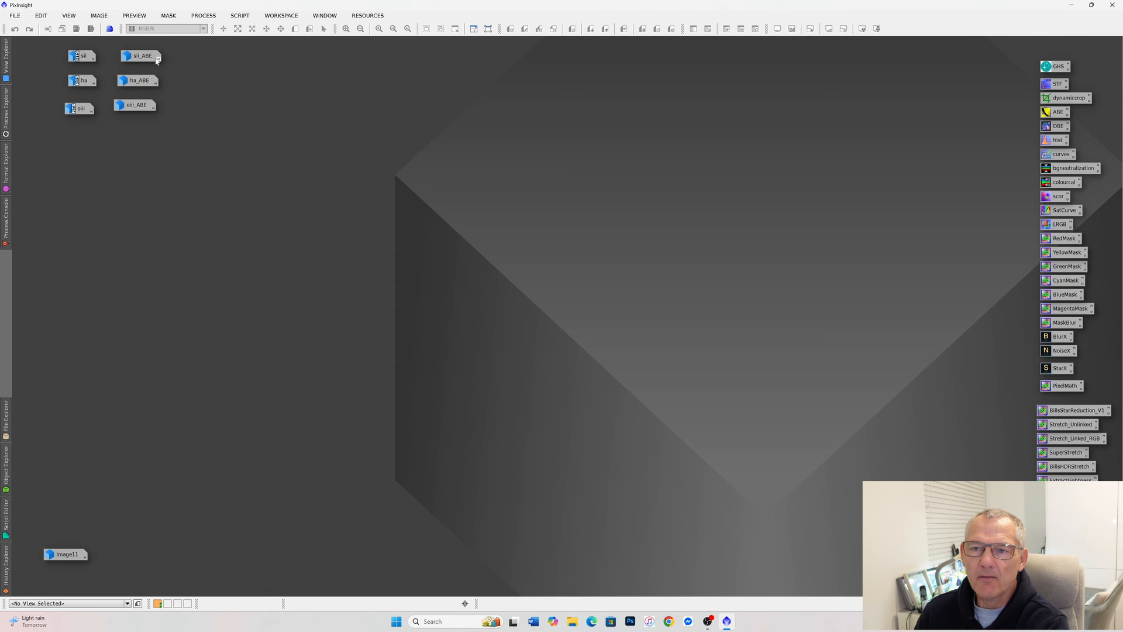
Open the ha image and run AutomaticBackgroundExtractor on it with the correction set to Subtraction
mouse_move(139, 86)
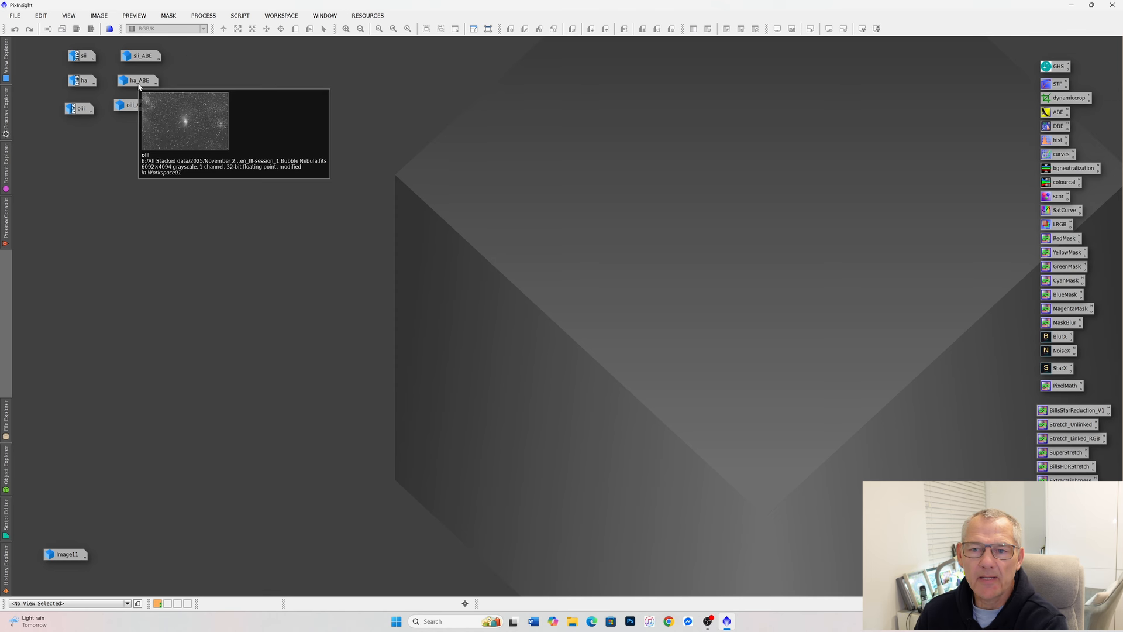
double_click(82, 81)
left_click_drag(293, 45, 525, 99)
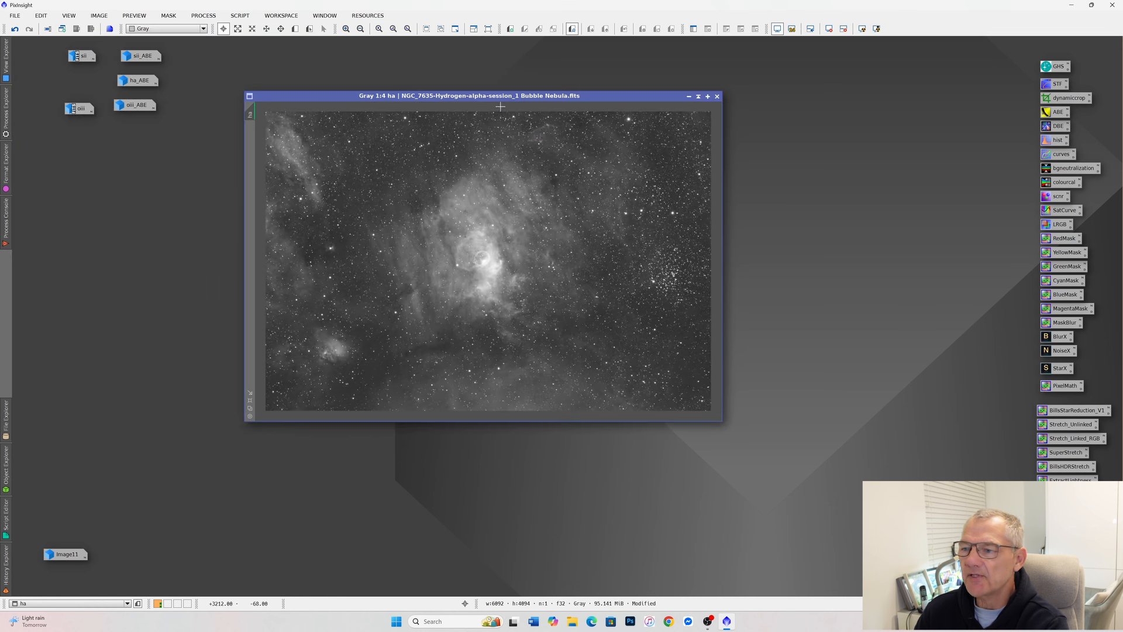
double_click(1059, 112)
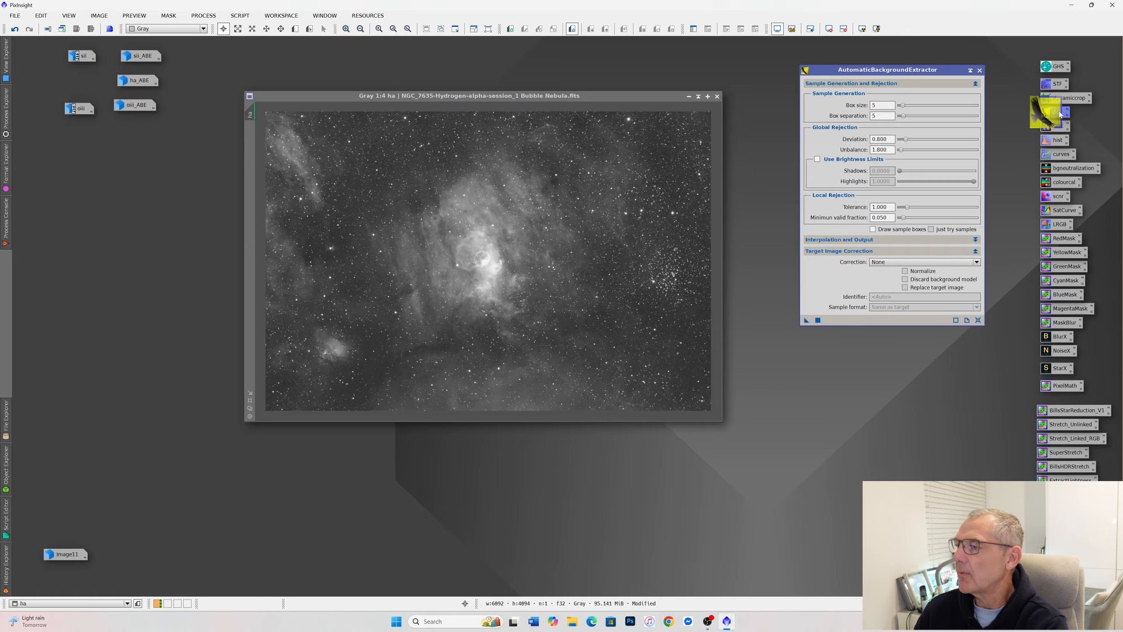
left_click(915, 264)
left_click(882, 278)
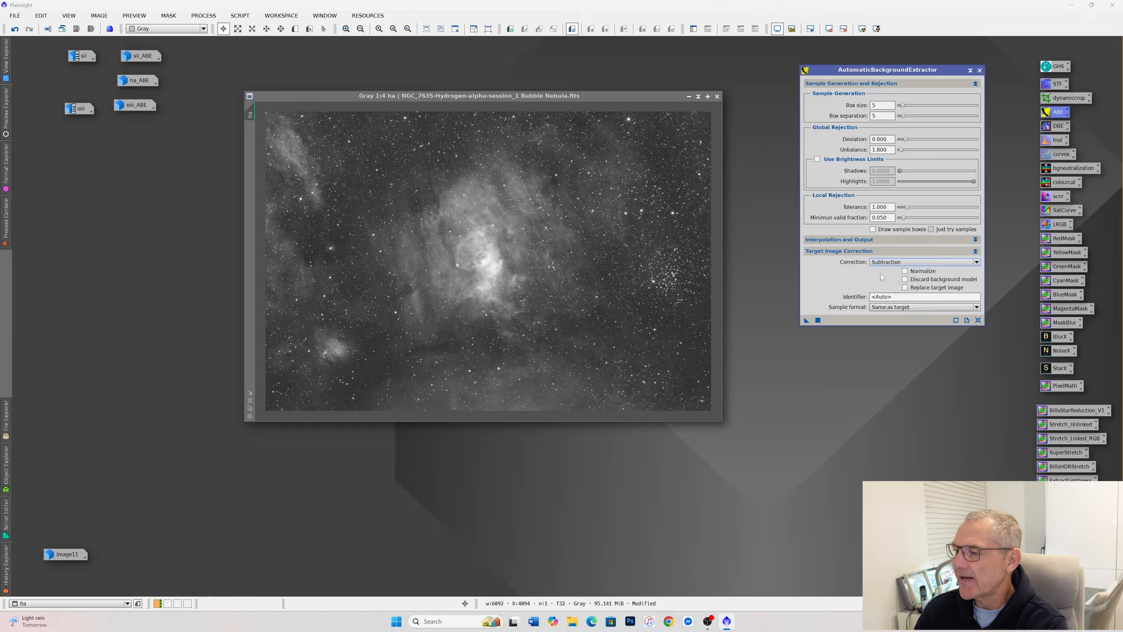
left_click_drag(807, 320, 516, 285)
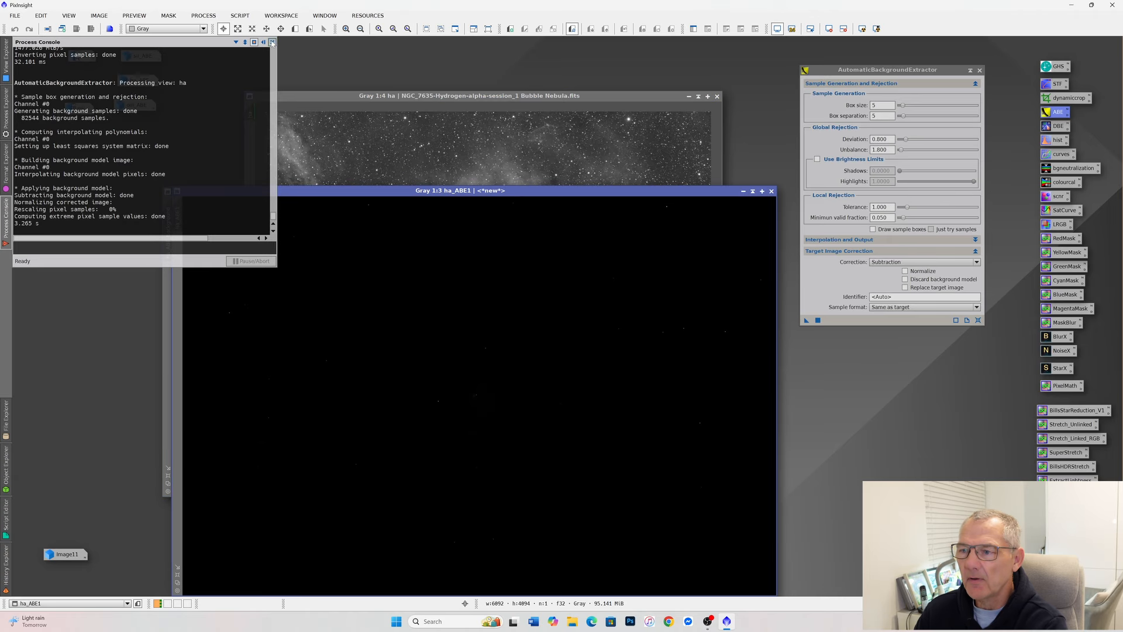
Auto-stretch the extracted ha background model to inspect its gradients, and discard both extraction results
left_click(689, 96)
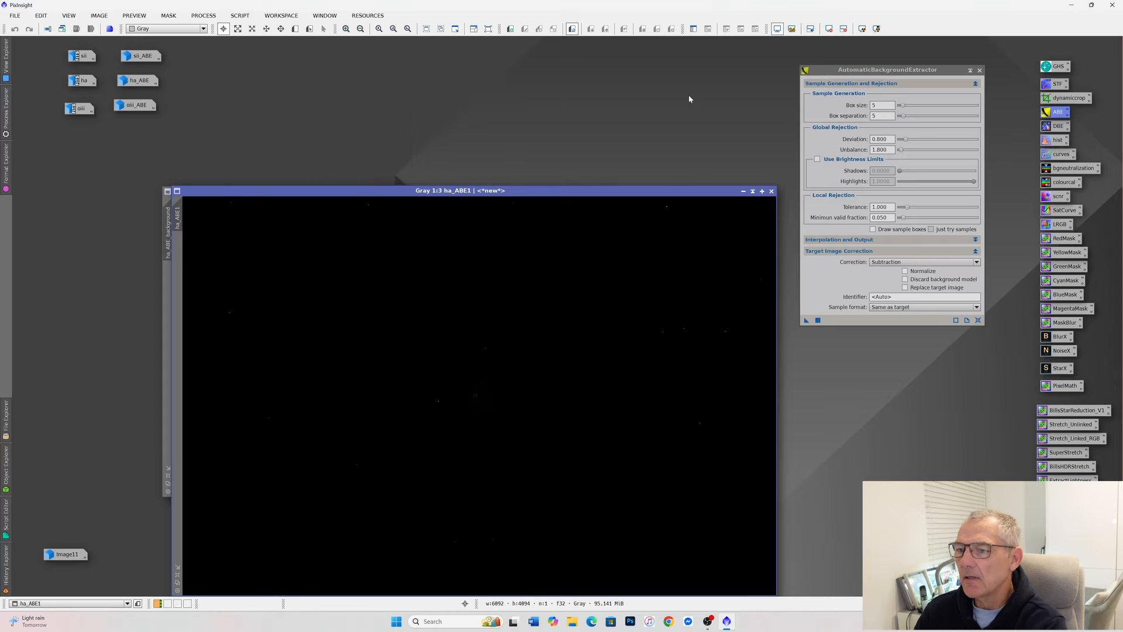
left_click(772, 192)
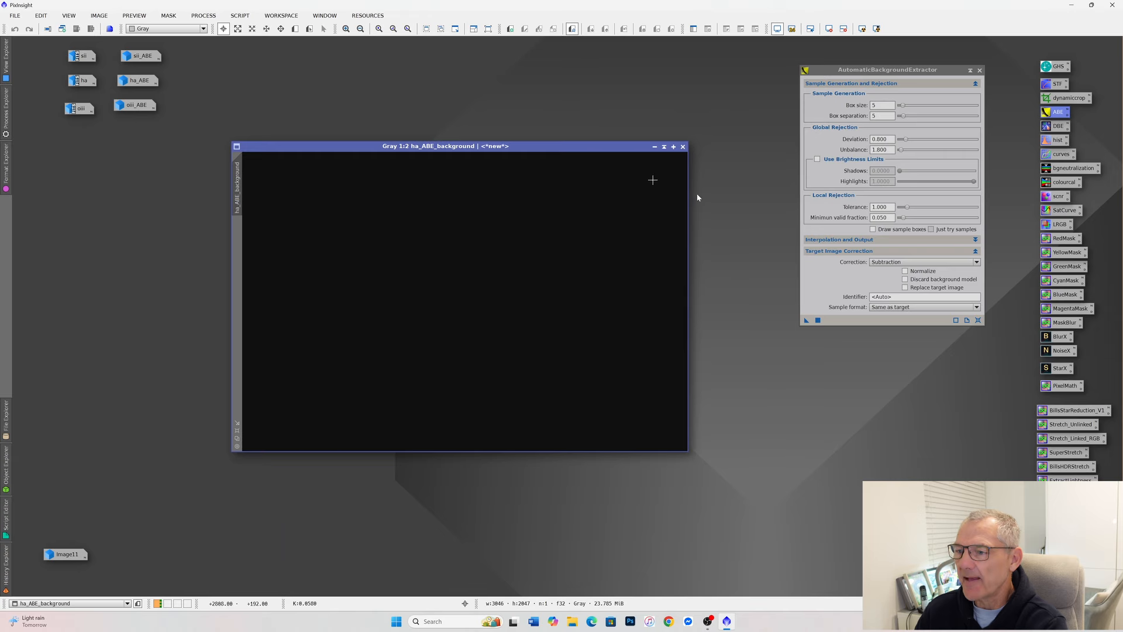
left_click(863, 29)
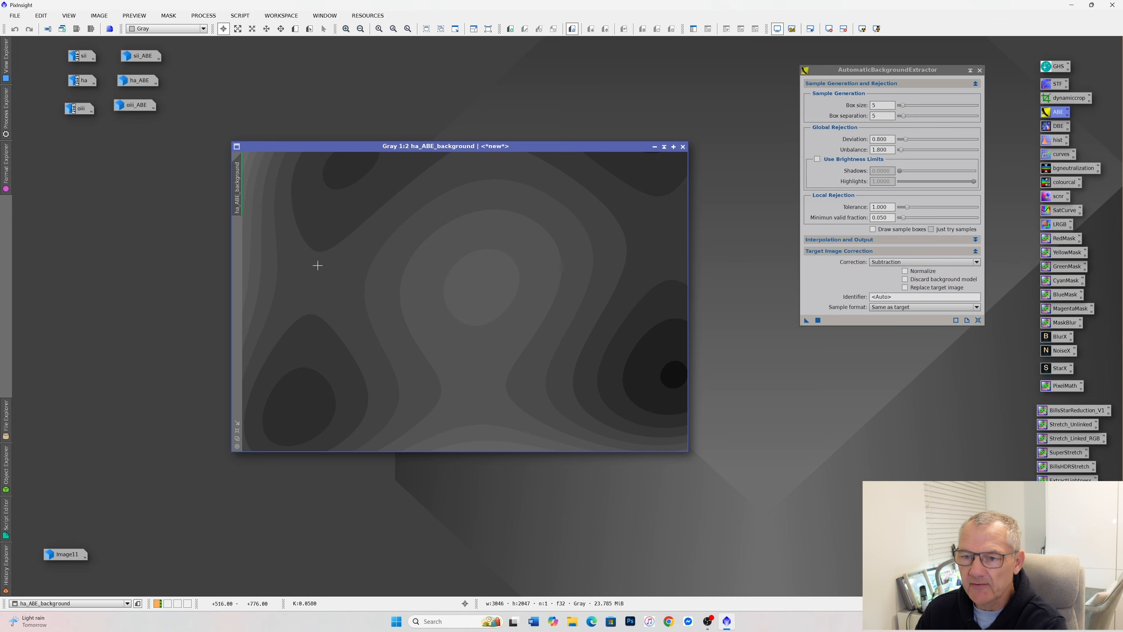
left_click(683, 146)
left_click(979, 70)
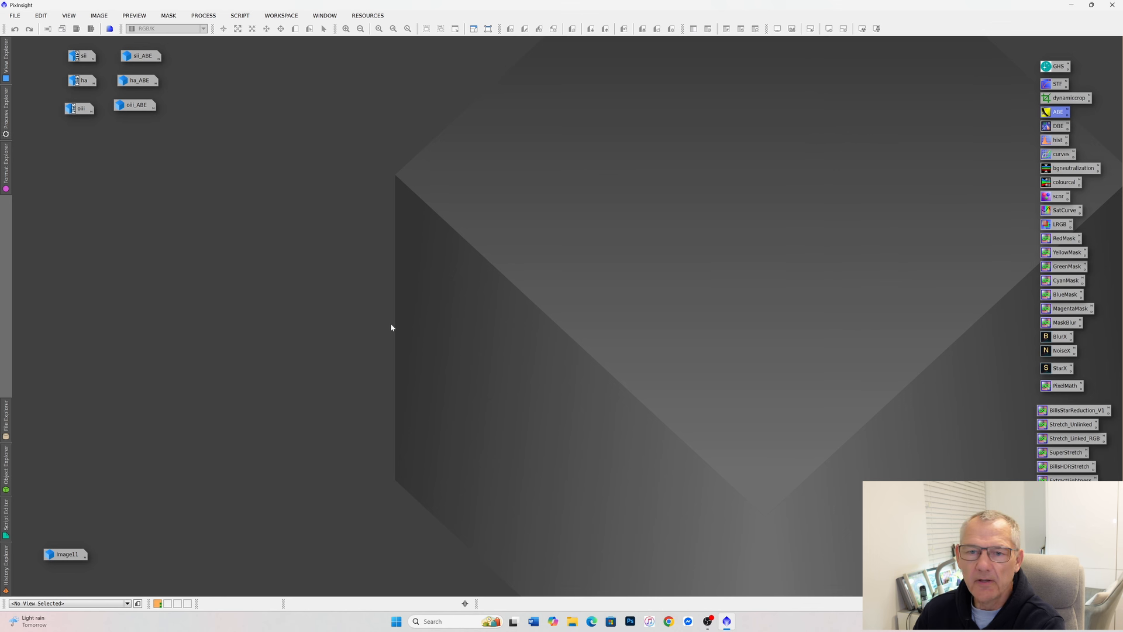
Open the combined RGB image Image11
double_click(64, 554)
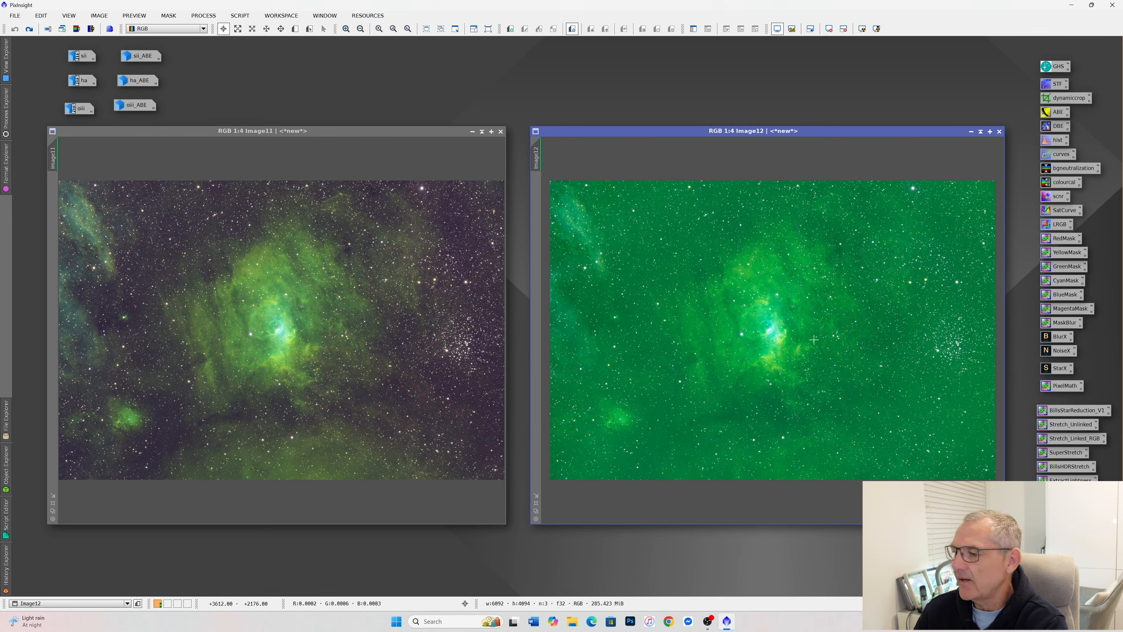
Try SCNR green removal on Image12 with Average Neutral protection and amount 1.00, and undo it after inspecting the colours
double_click(1059, 196)
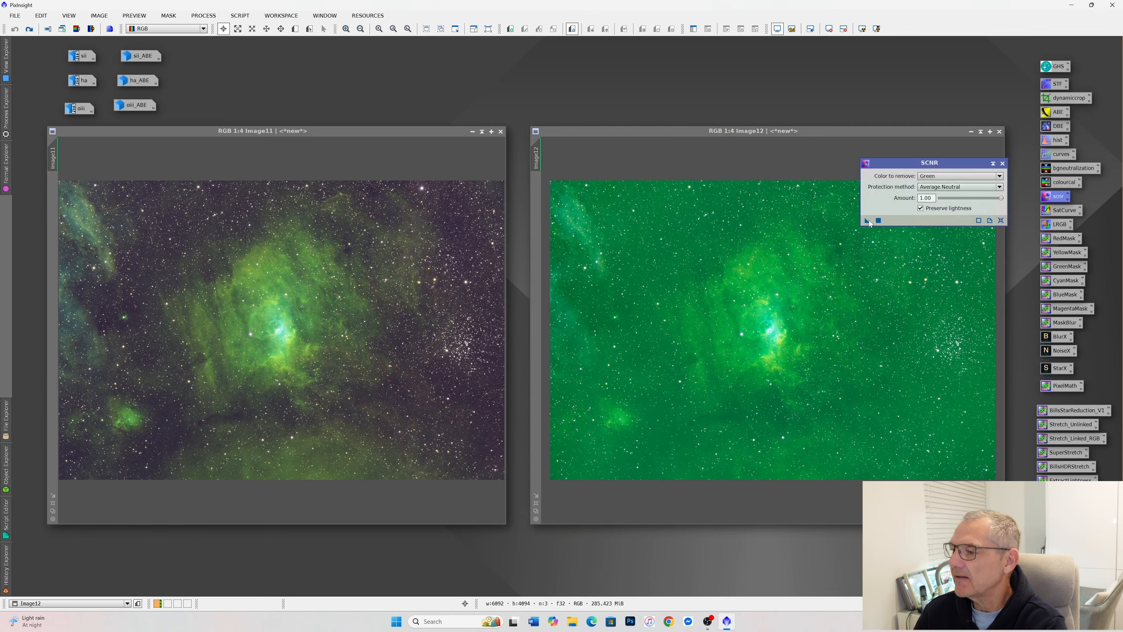
left_click_drag(867, 220, 811, 314)
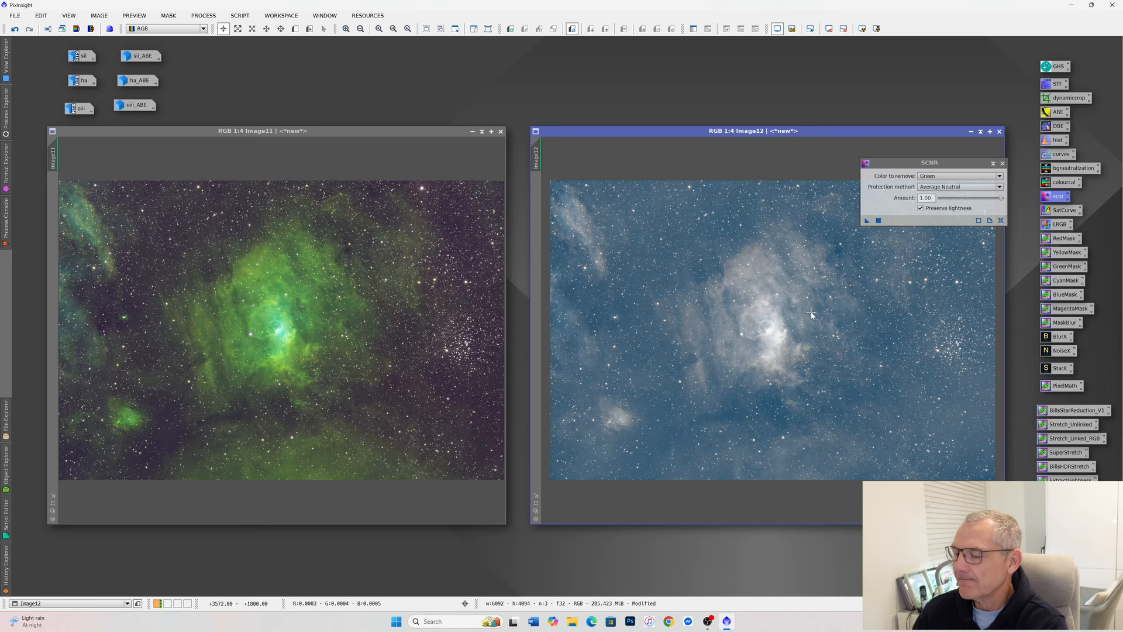
left_click(1002, 164)
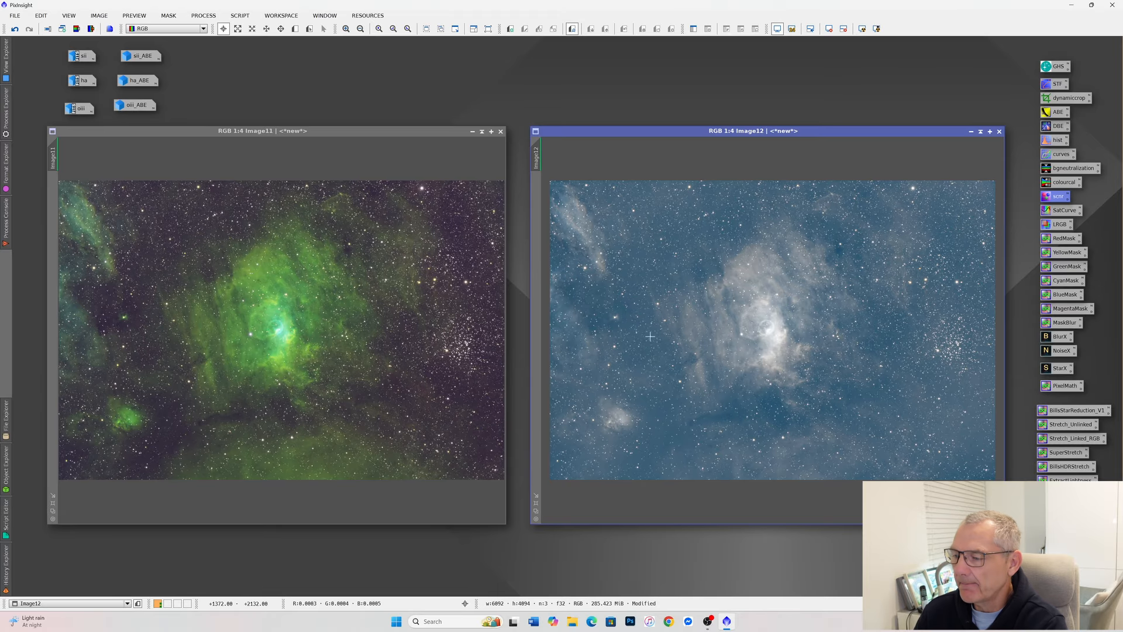
scroll(775, 327, "up", 2)
scroll(775, 329, "down", 3)
key("ctrl+z")
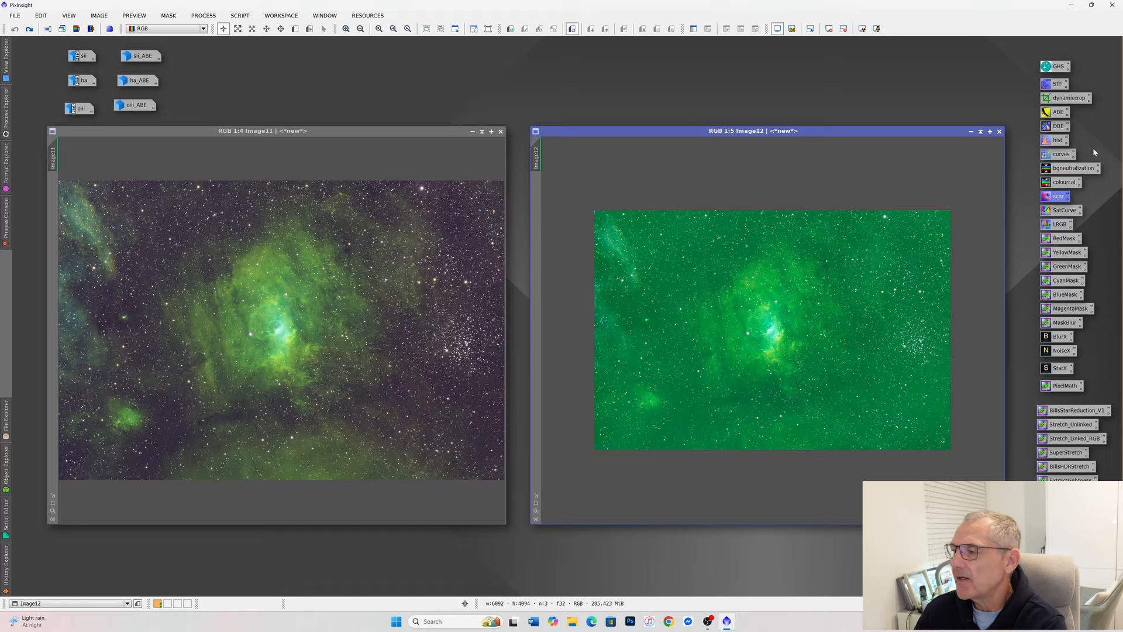
Minimize Image12, park its icon in the workspace's lower area, and center the Image11 window
left_click(971, 133)
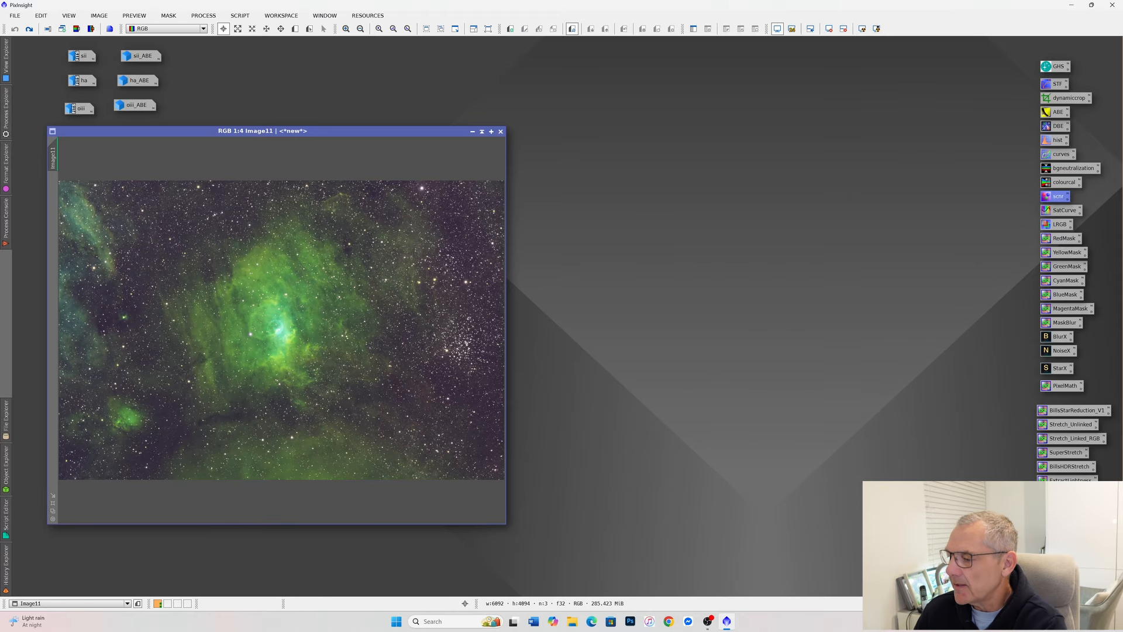
left_click_drag(525, 522, 185, 545)
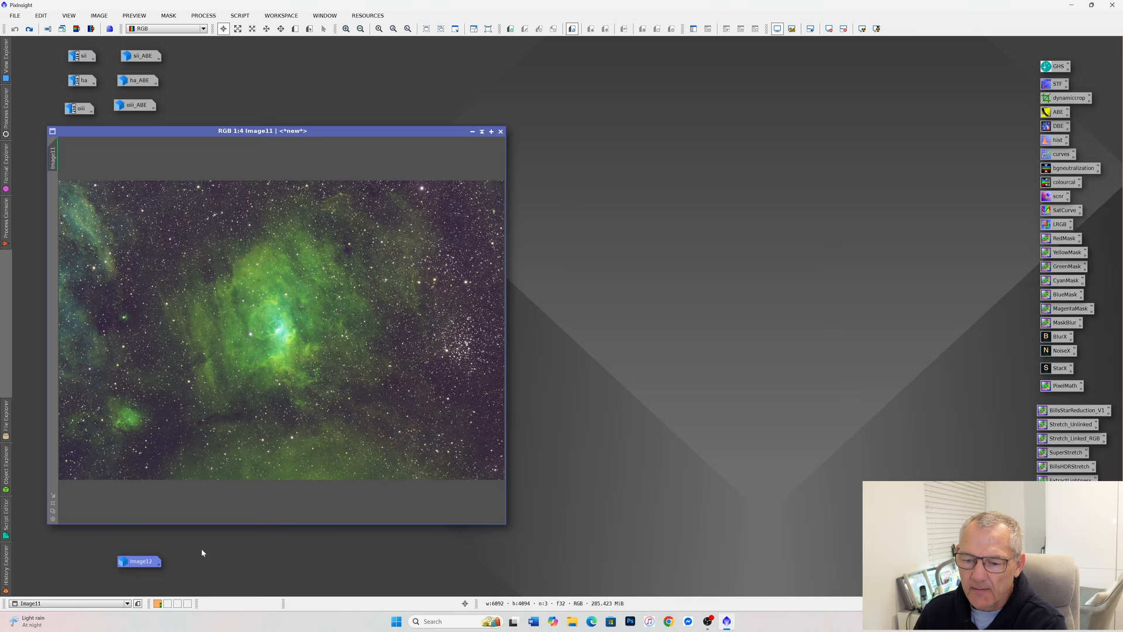
left_click_drag(358, 134, 524, 95)
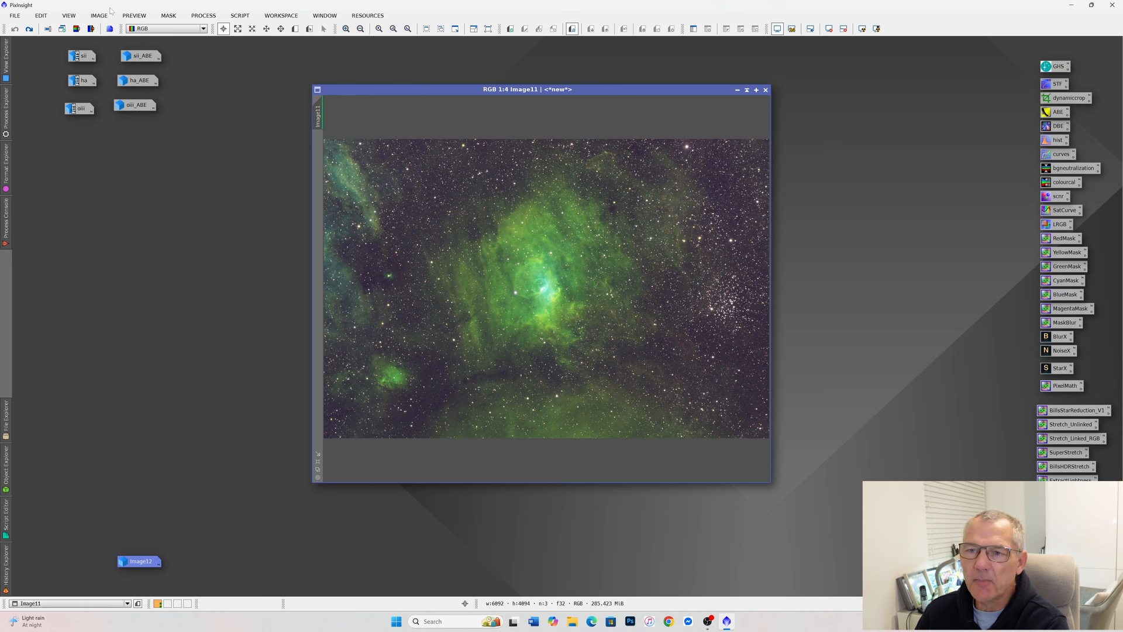
Apply BlurXTerminator to Image11 with Sharpen Stars 0.50, Sharpen Nonstellar 0.40 and Automatic PSF, and check the detail around the bubble
left_click(202, 17)
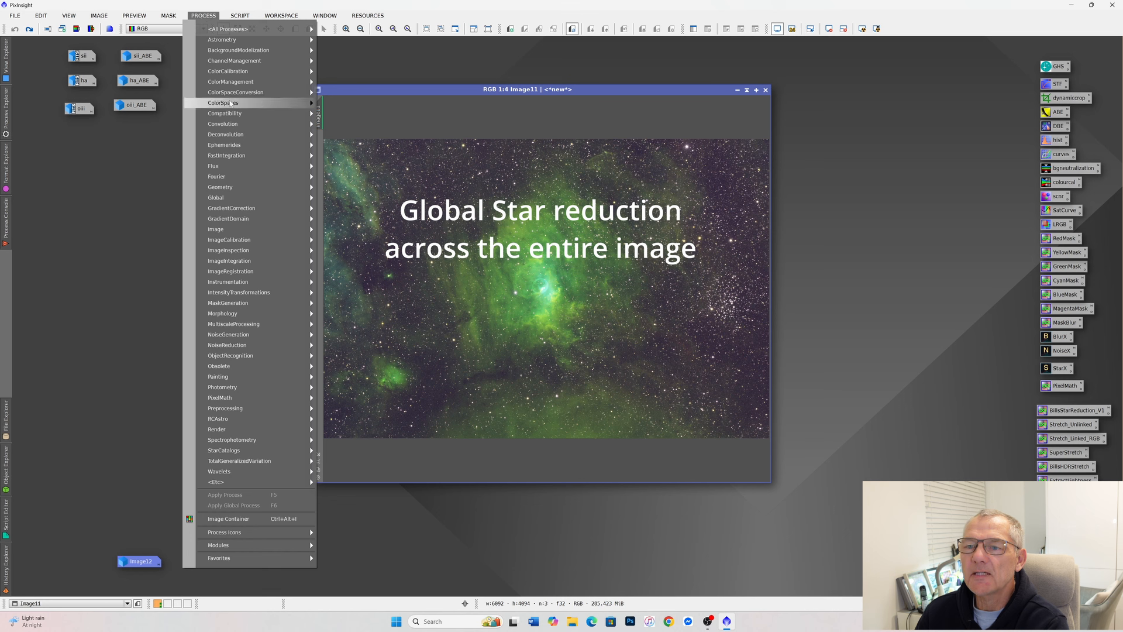
mouse_move(292, 135)
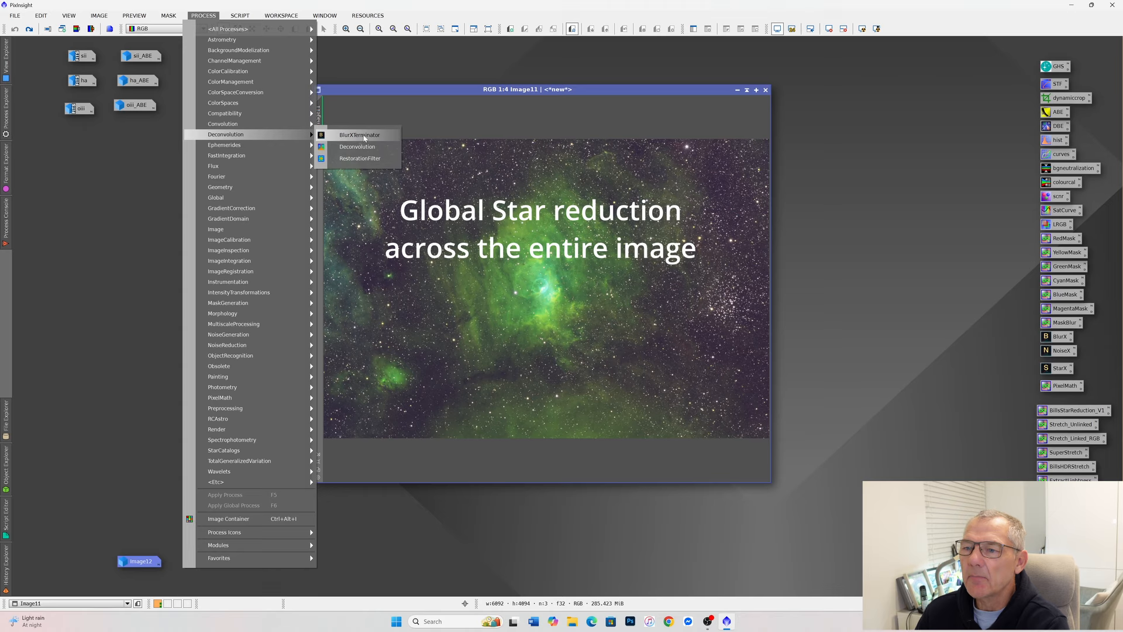
left_click(359, 135)
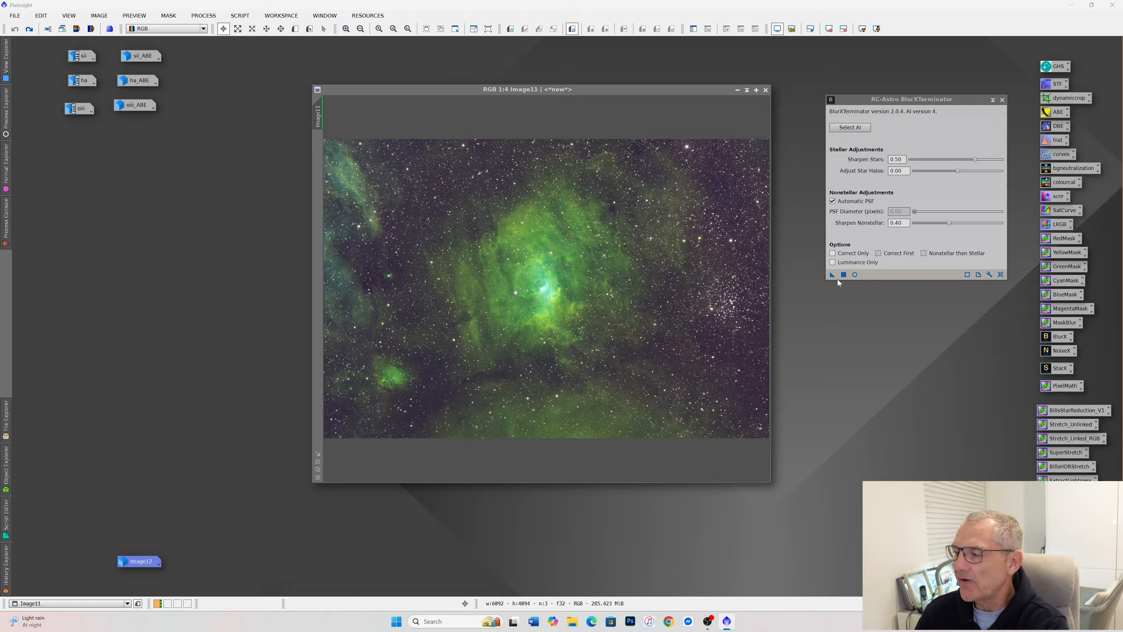
left_click_drag(832, 277, 480, 350)
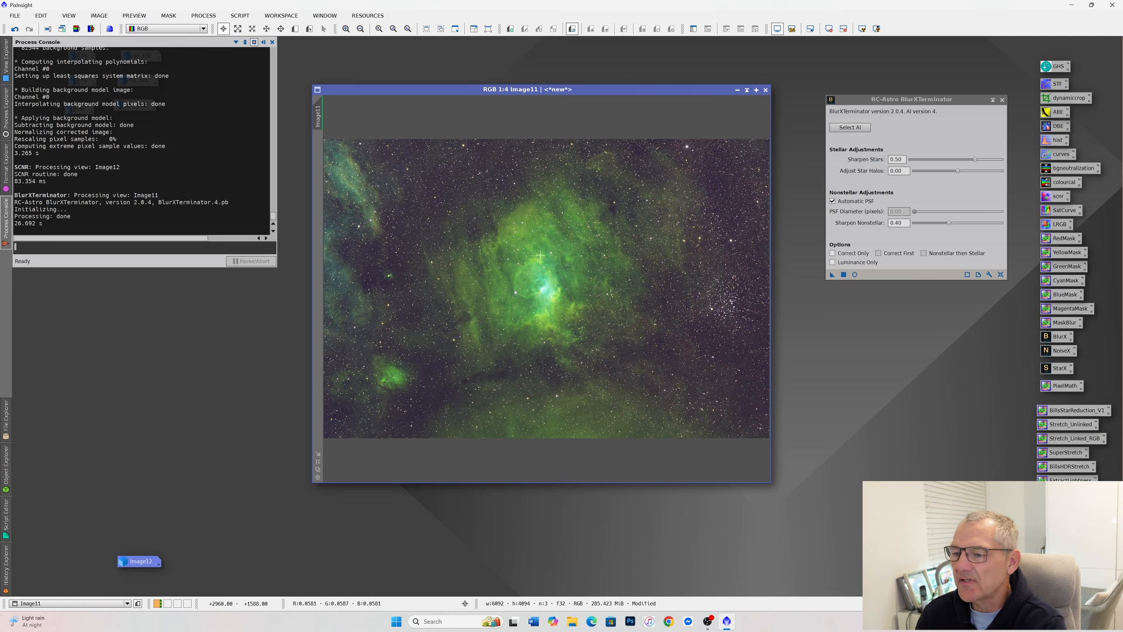
left_click(272, 42)
scroll(609, 301, "up", 2)
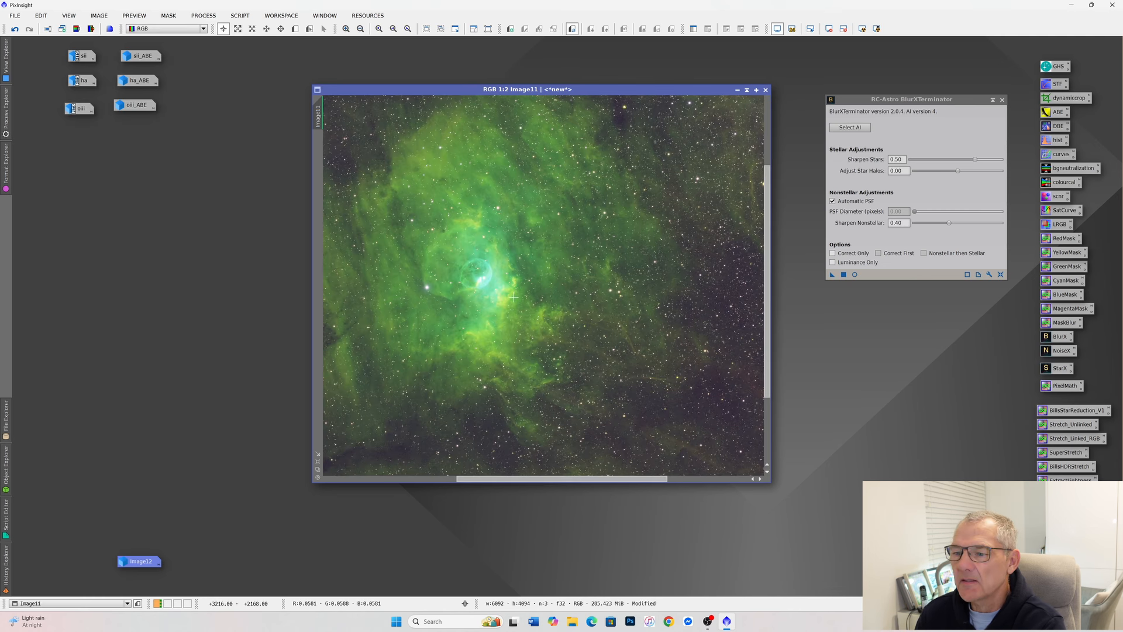
left_click_drag(494, 291, 550, 289)
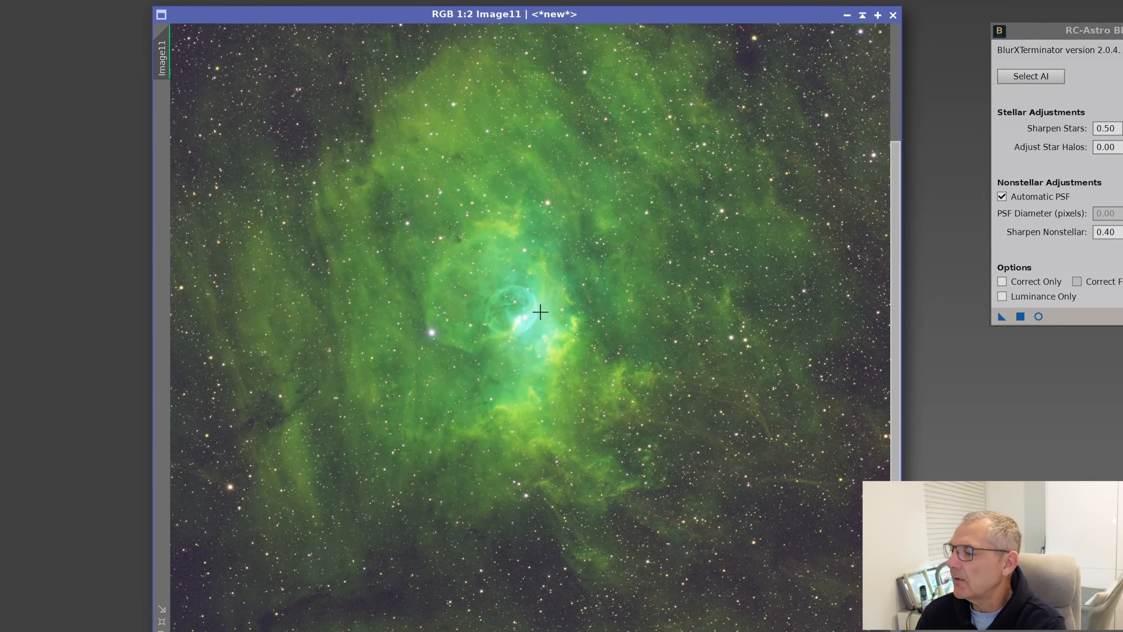
scroll(536, 310, "up", 2)
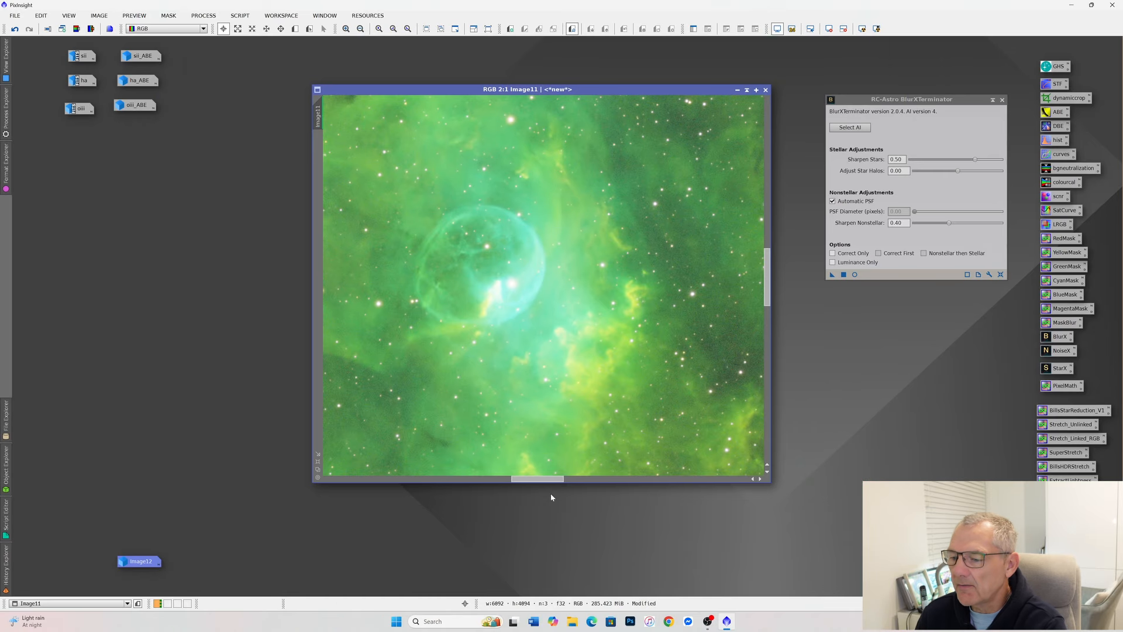
left_click_drag(536, 478, 527, 479)
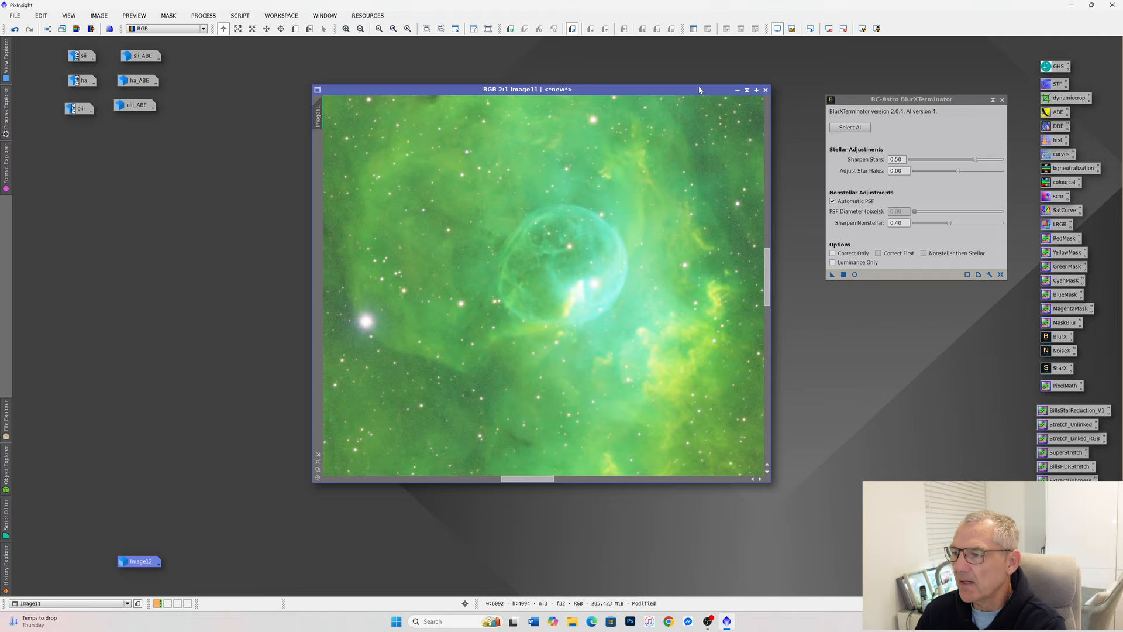
Close BlurXTerminator and apply NoiseXTerminator to Image11 with Denoise 0.70 and 2 iterations
scroll(682, 208, "down", 2)
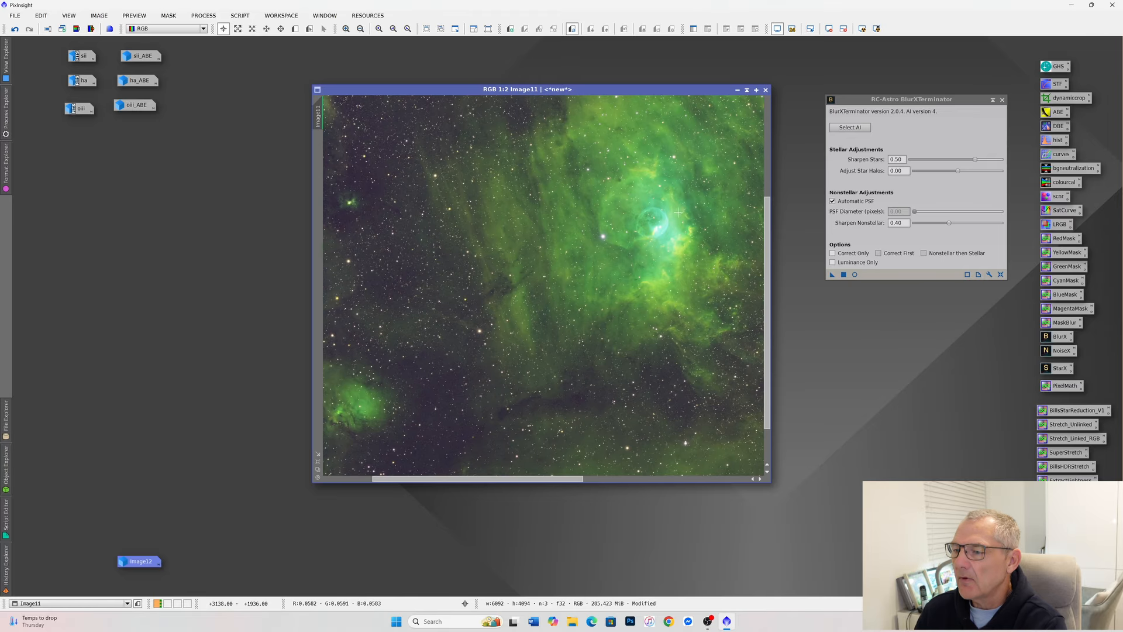
left_click_drag(562, 479, 609, 479)
left_click(1002, 100)
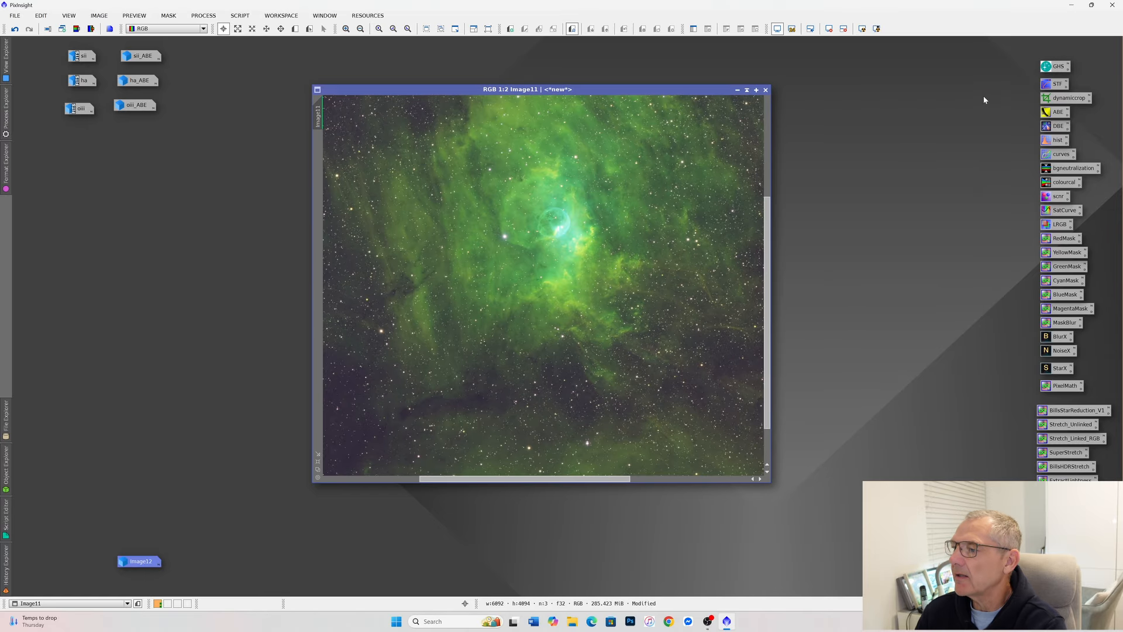
left_click(203, 16)
mouse_move(216, 30)
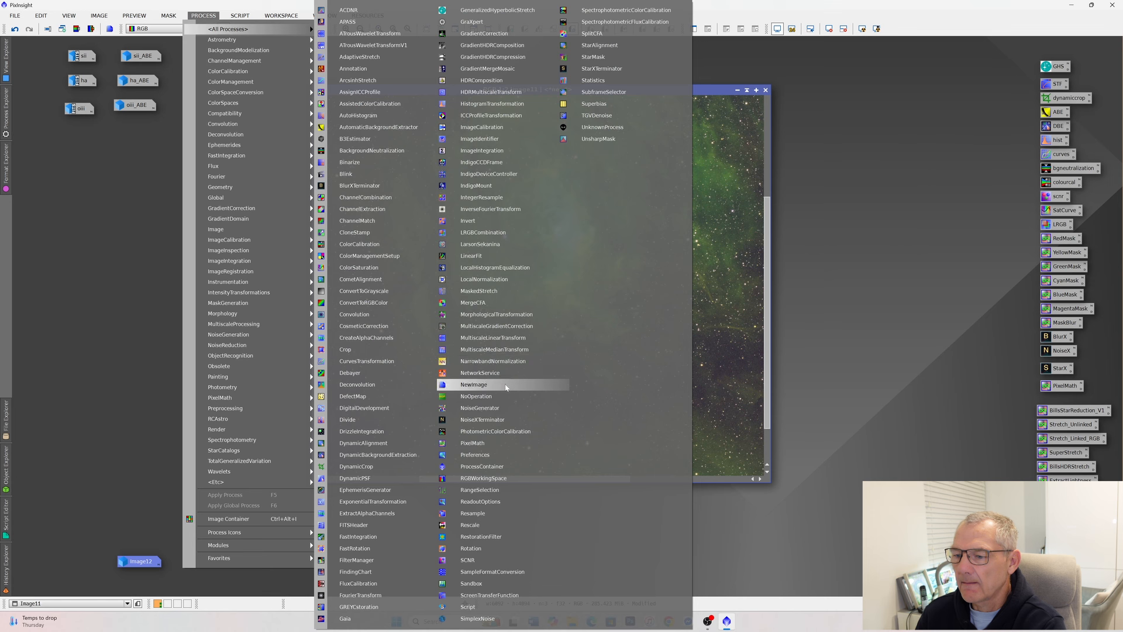
left_click(481, 420)
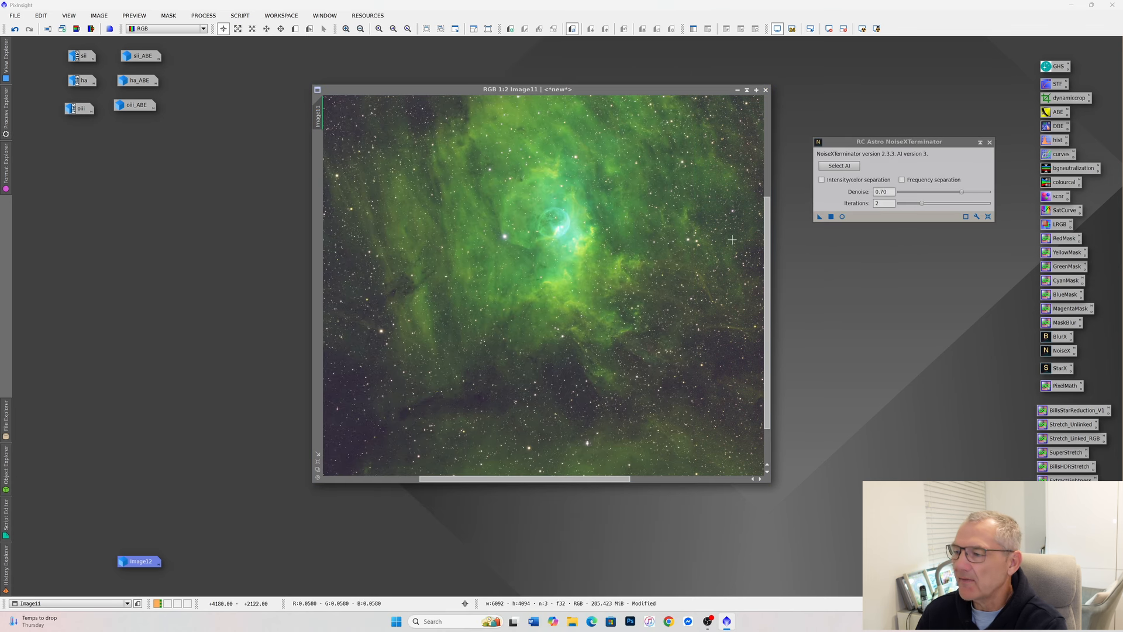
left_click(820, 216)
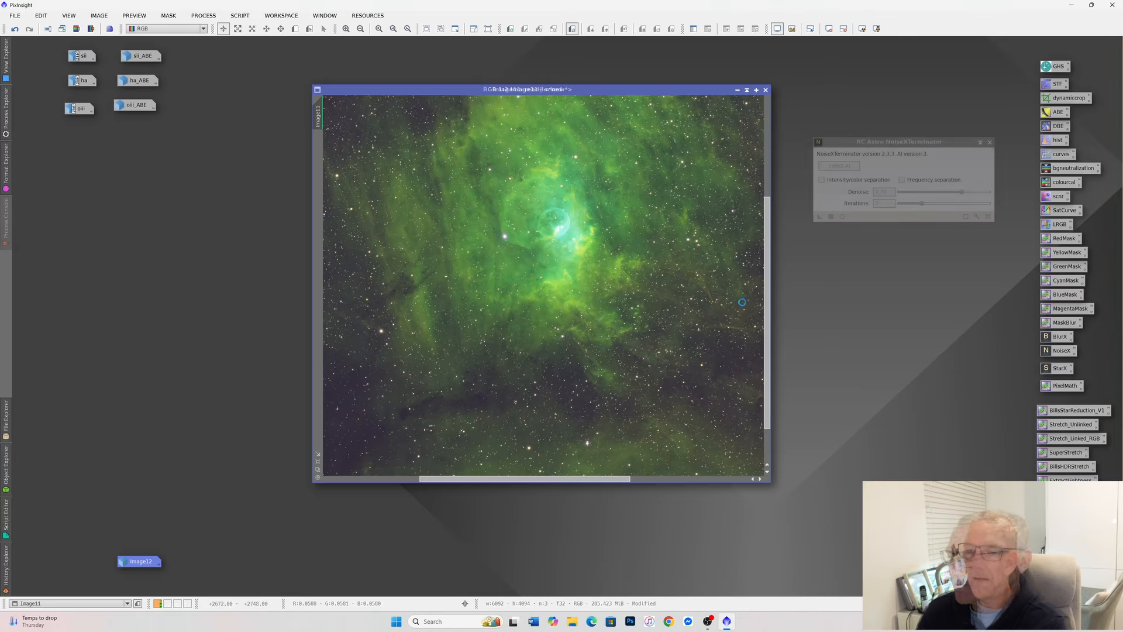
Examine the noise reduction in Image11 up close around the bubble and across the surrounding nebula
scroll(543, 311, "up", 2)
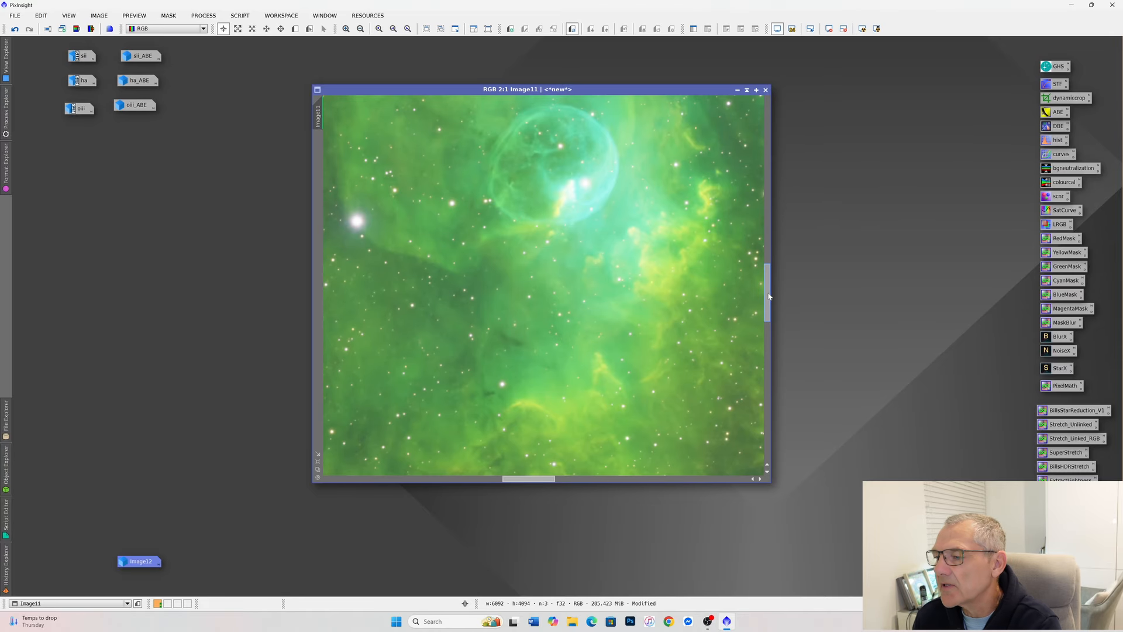
left_click_drag(767, 291, 773, 282)
mouse_move(541, 478)
left_mouse_down()
mouse_move(554, 481)
mouse_move(545, 480)
left_mouse_up()
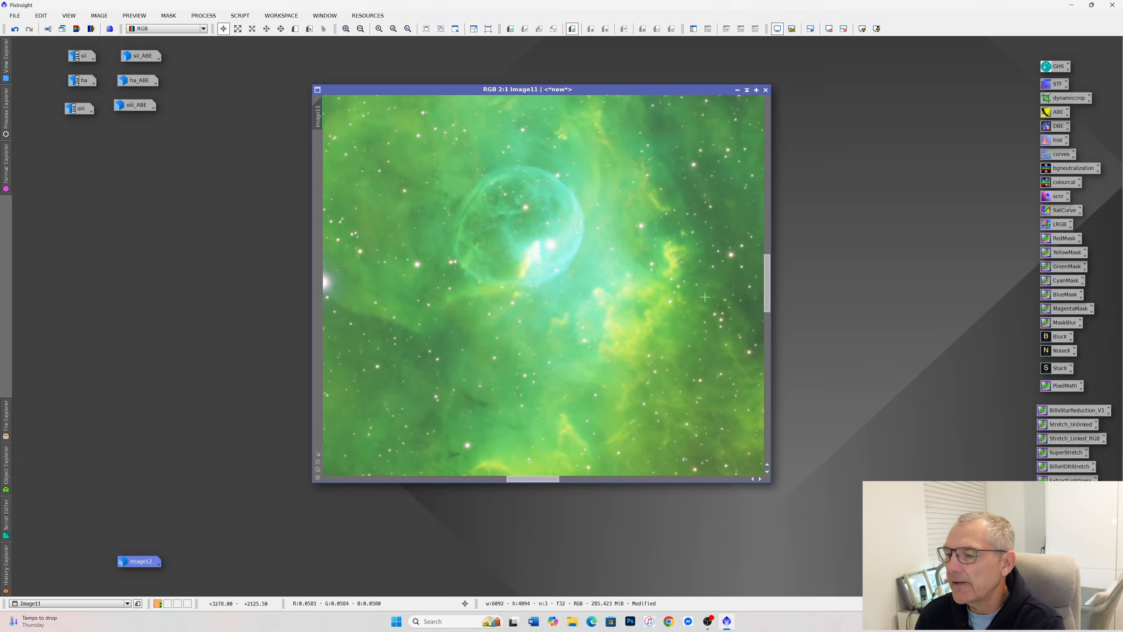
scroll(704, 297, "up", 2)
scroll(651, 327, "down", 4)
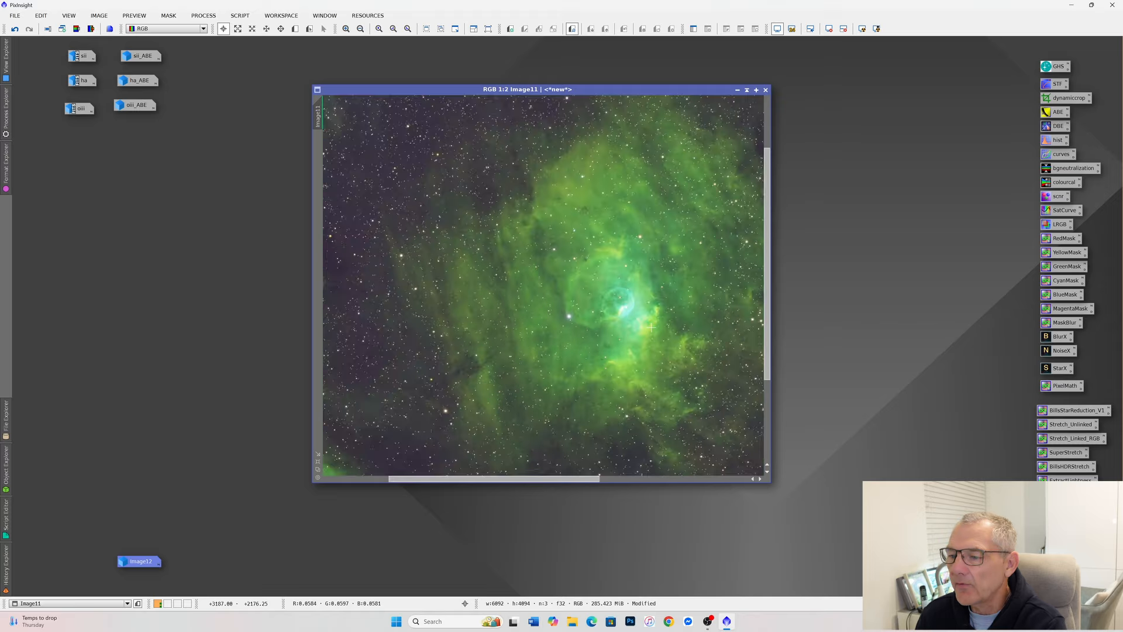
scroll(597, 343, "down", 1)
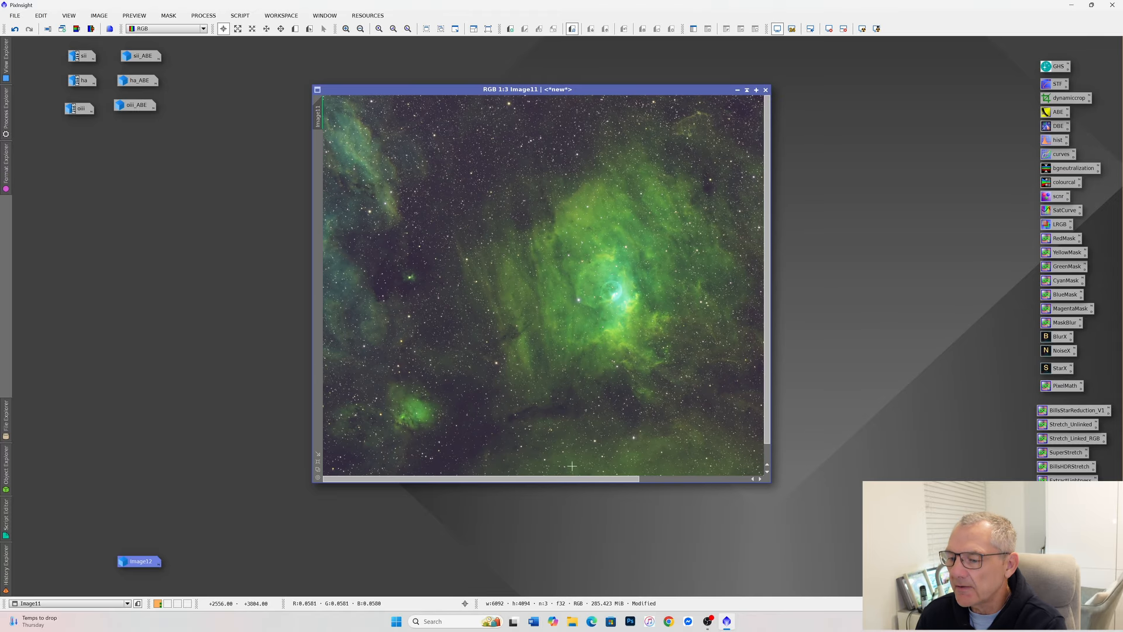
scroll(527, 459, "right", 3)
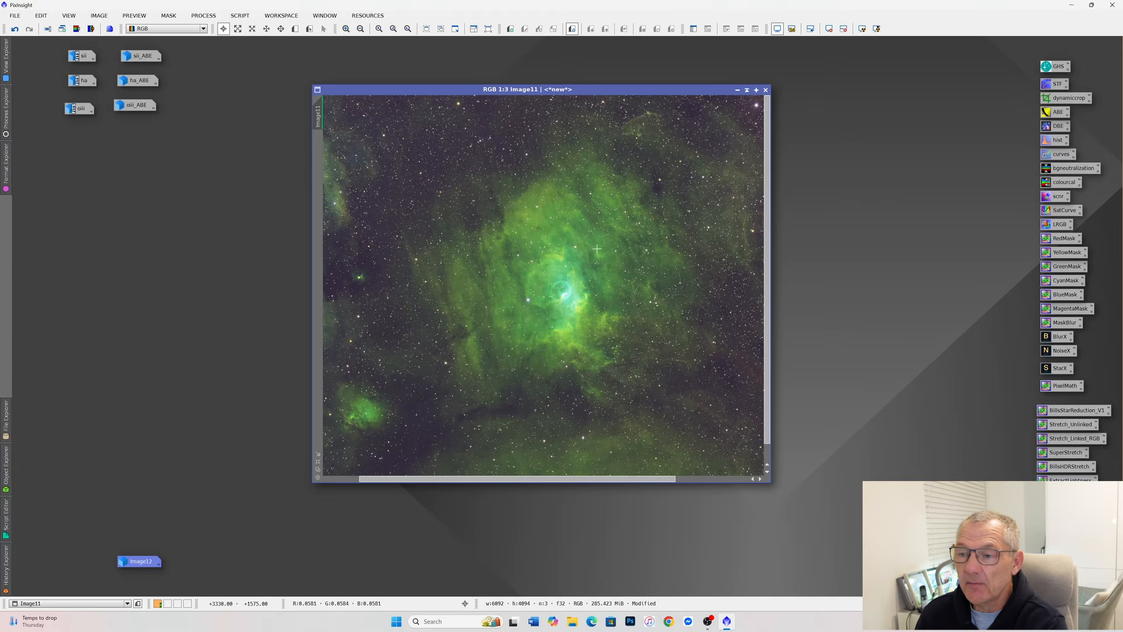
scroll(595, 260, "up", 1)
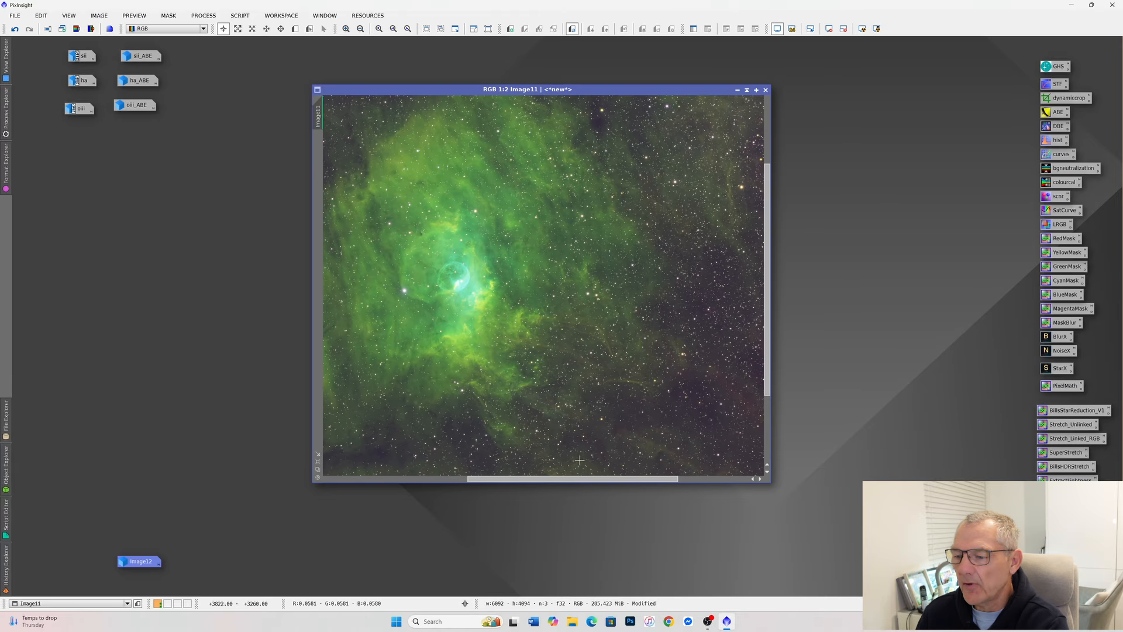
left_click_drag(584, 479, 539, 482)
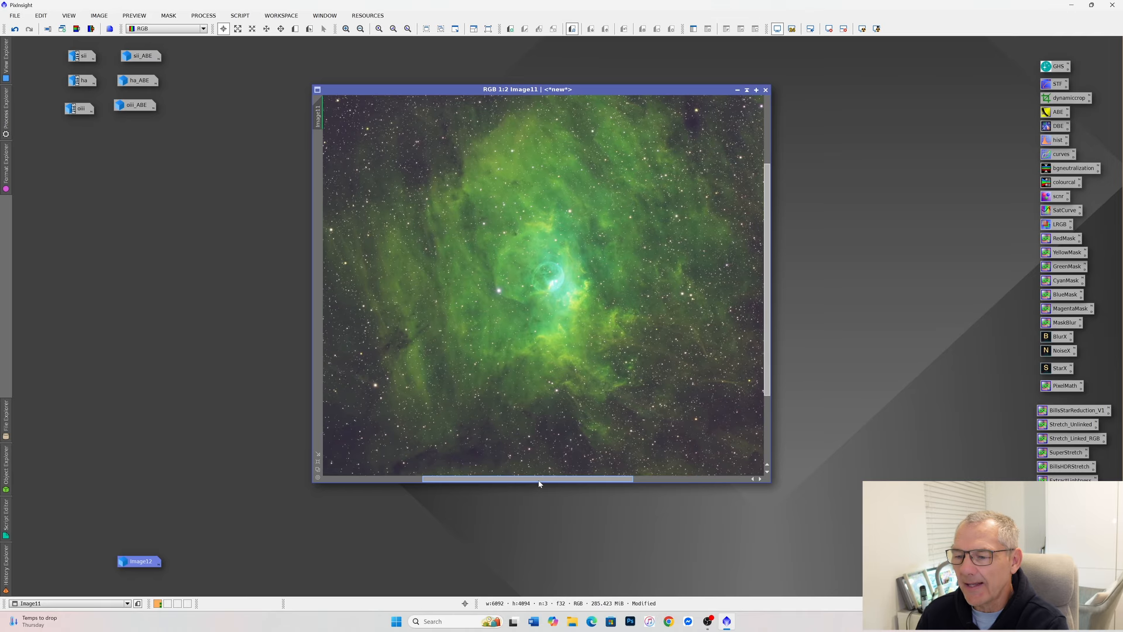
Open the saved HistogramTransformation process, select Image11 as its view, and start the real-time preview
double_click(1056, 142)
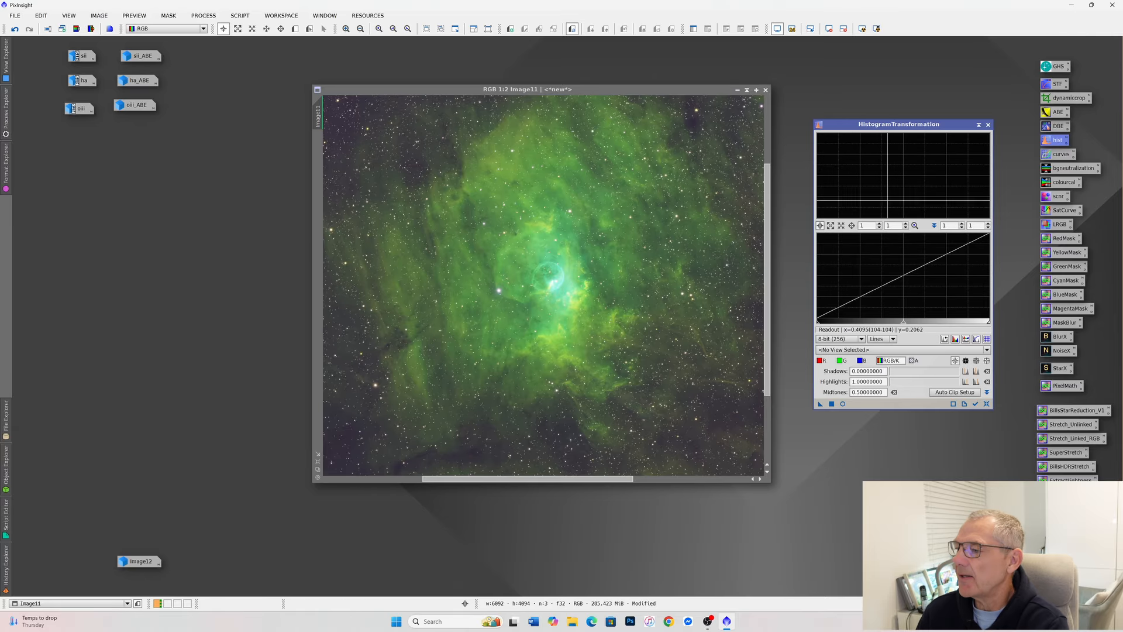
left_click(900, 350)
left_click(848, 370)
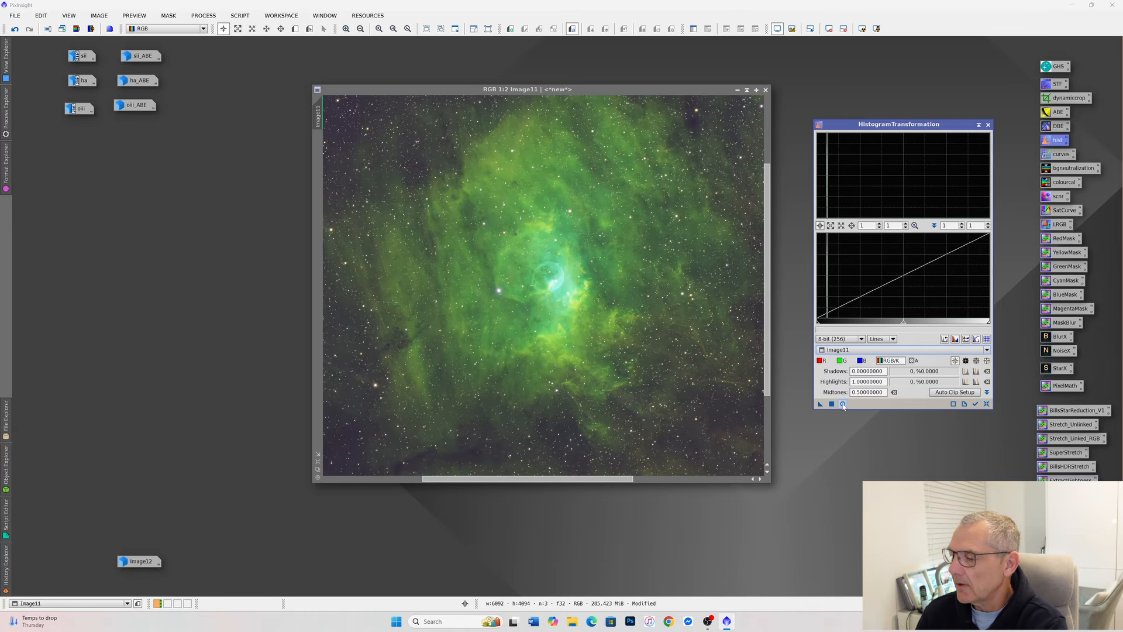
left_click(843, 404)
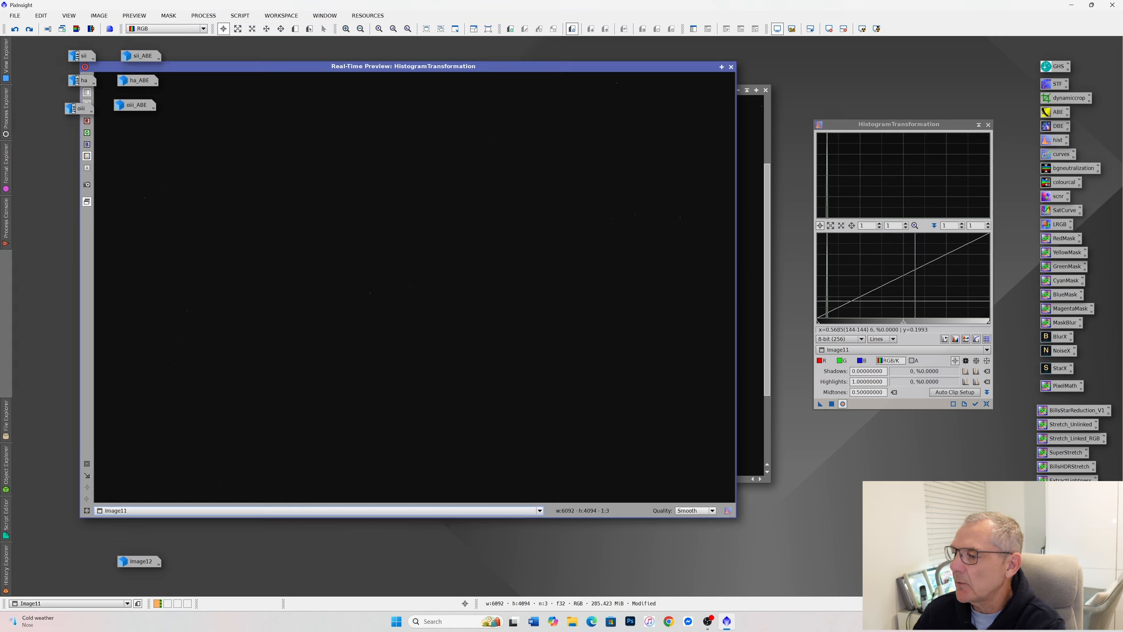
Apply a first histogram stretch to Image11 with midtones at about 0.124, and reset the settings
left_click_drag(903, 325, 837, 322)
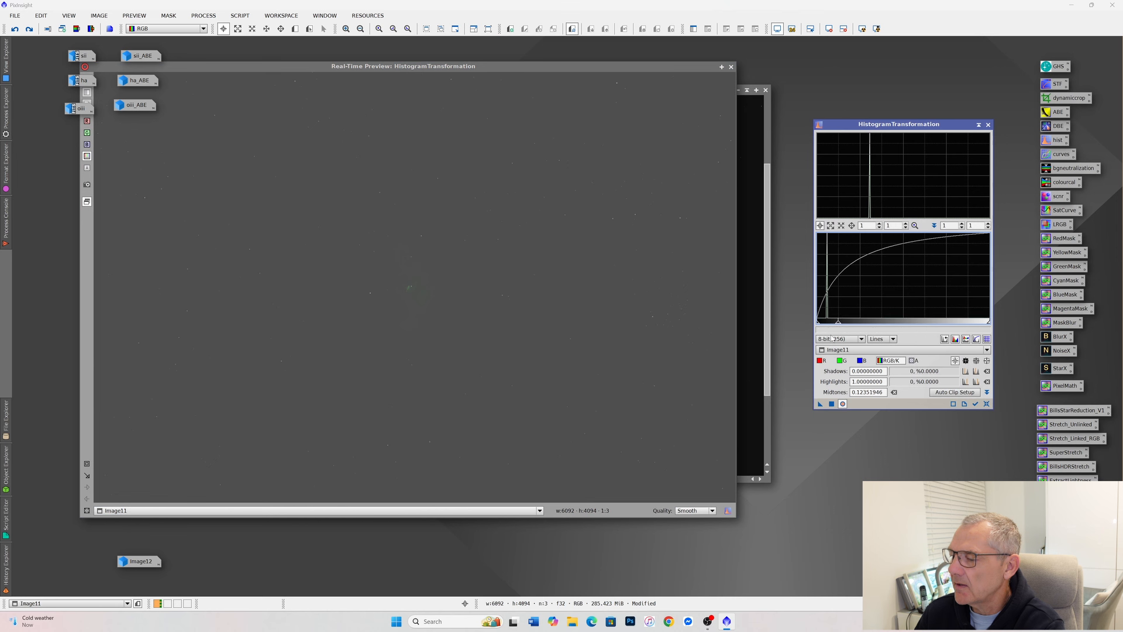
left_click(831, 403)
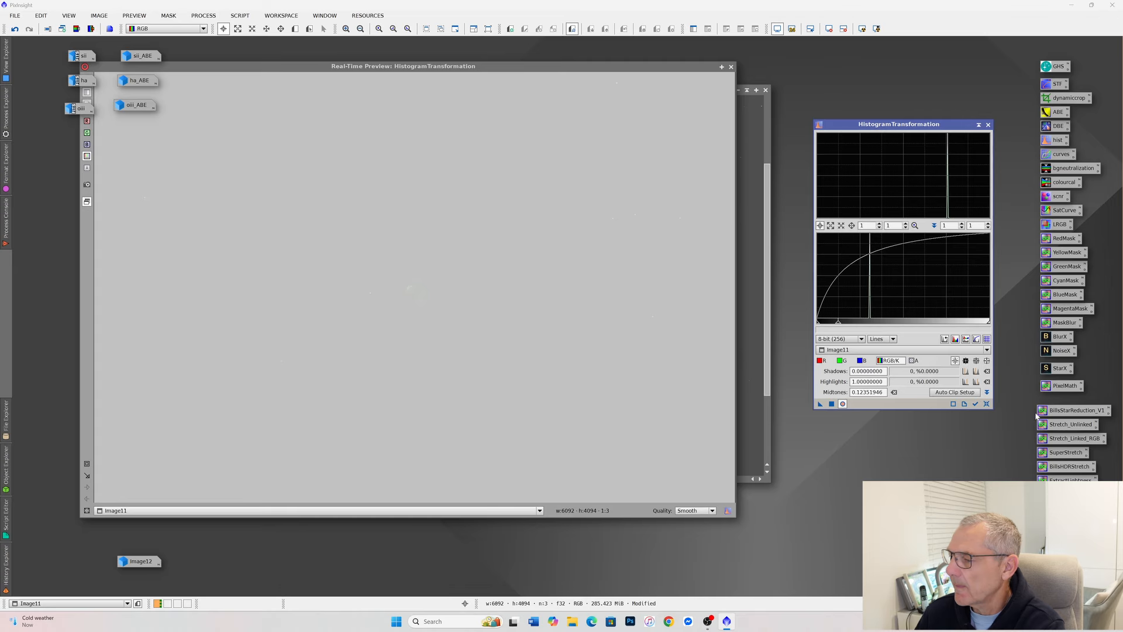
left_click(986, 404)
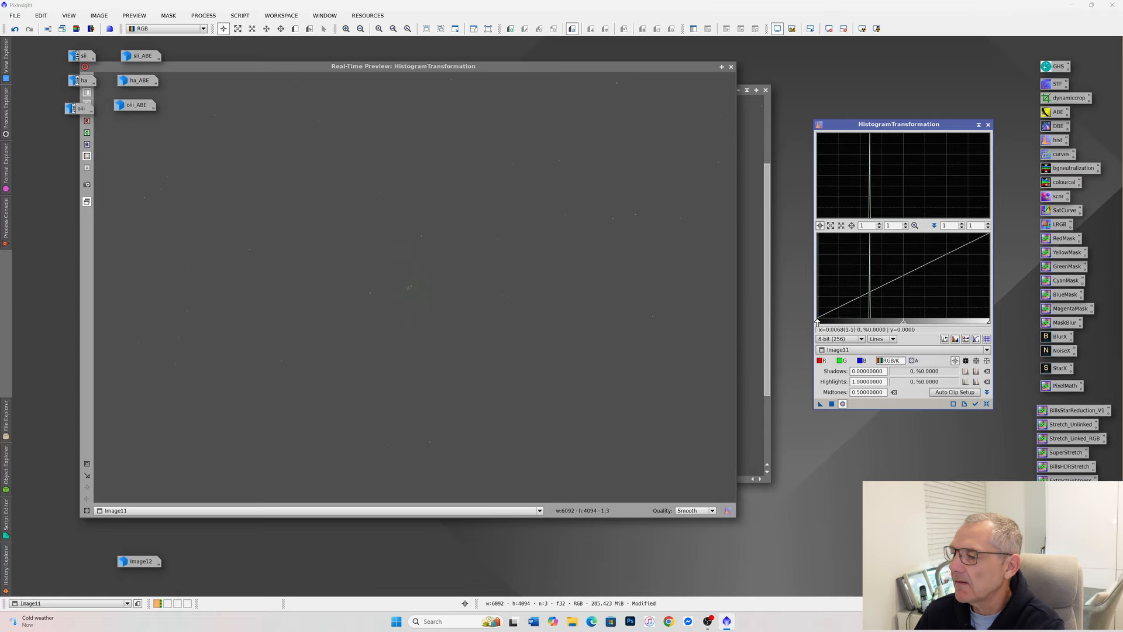
Apply a second stretch to Image11 with shadows at about 0.267 and midtones at about 0.136, and reset the settings
left_click_drag(817, 325, 880, 322)
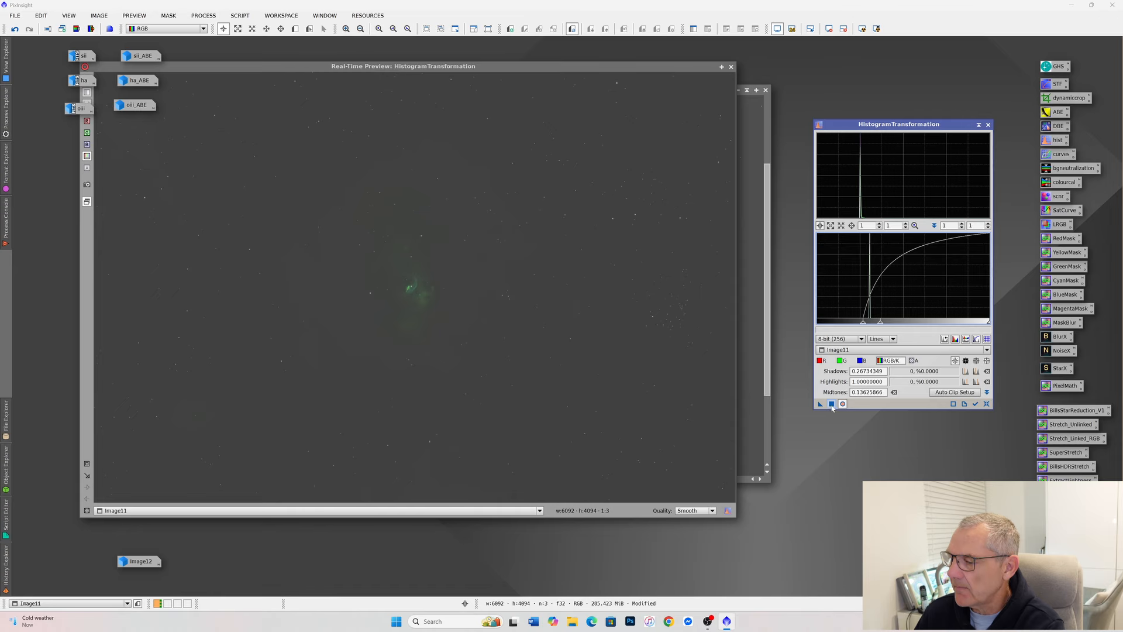
left_click(831, 404)
left_click(987, 403)
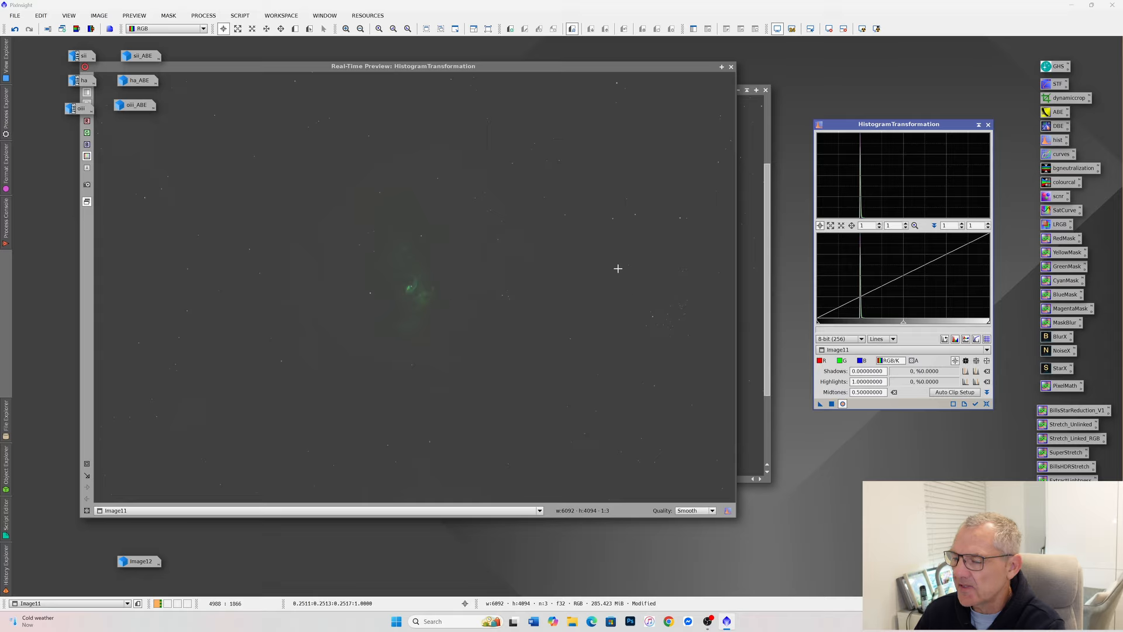
Apply a third stretch to Image11 with shadows at about 0.213 and midtones at about 0.133, and reset the settings
left_click_drag(902, 323, 840, 323)
left_click_drag(818, 322, 854, 323)
left_click(831, 404)
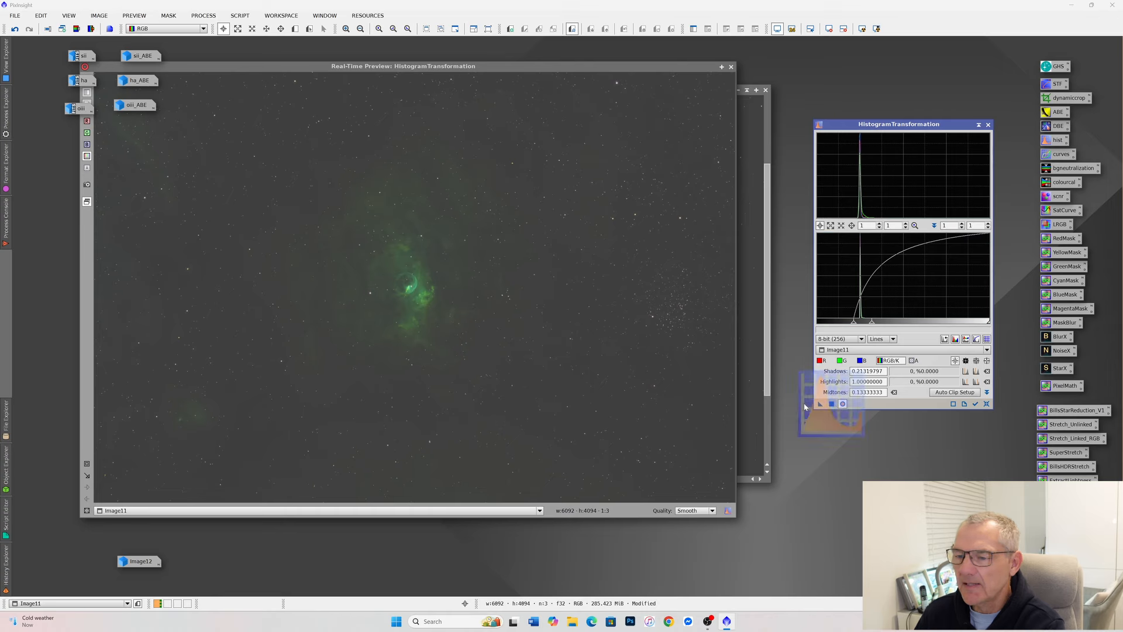
left_click(986, 403)
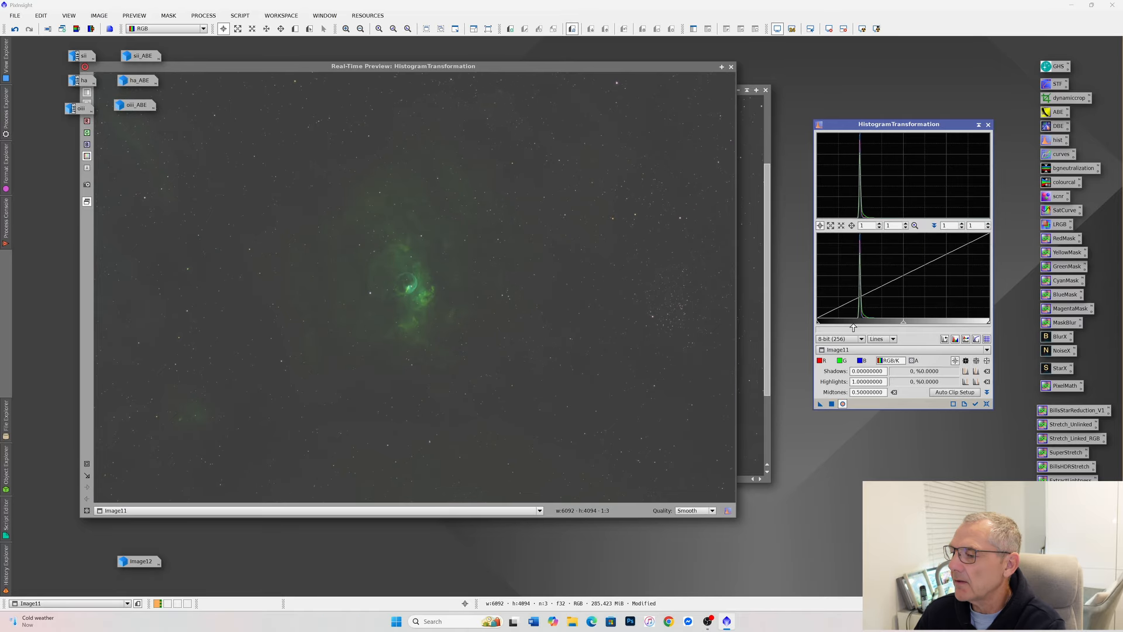
Apply a fourth stretch to Image11 with shadows at about 0.196 and midtones at about 0.204, and reset the settings
left_click_drag(818, 322, 880, 323)
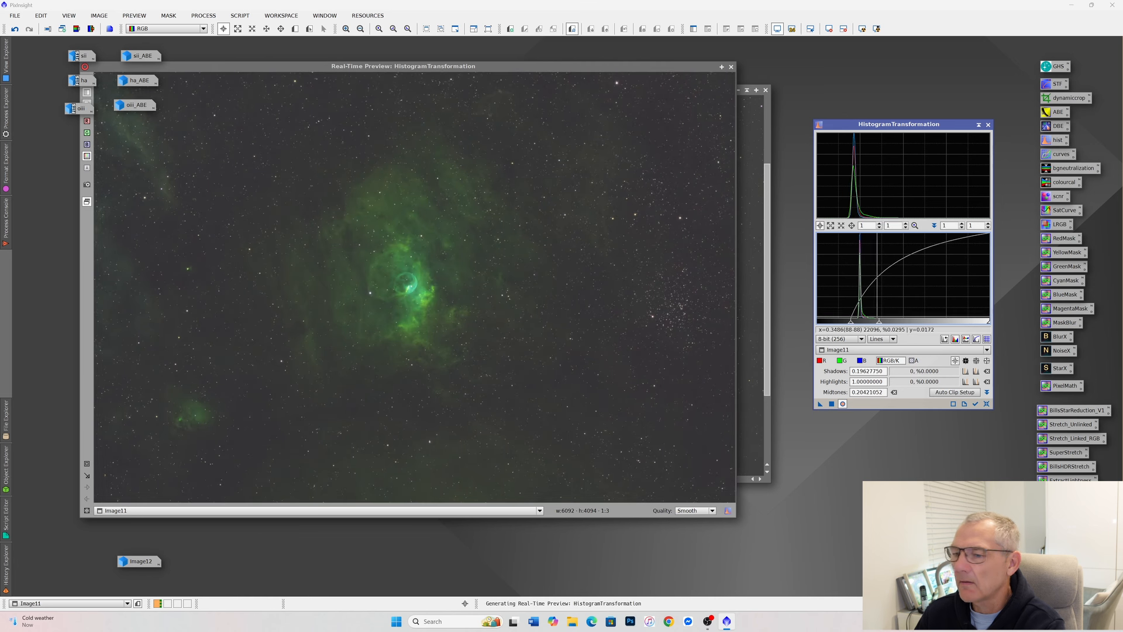
left_click(831, 404)
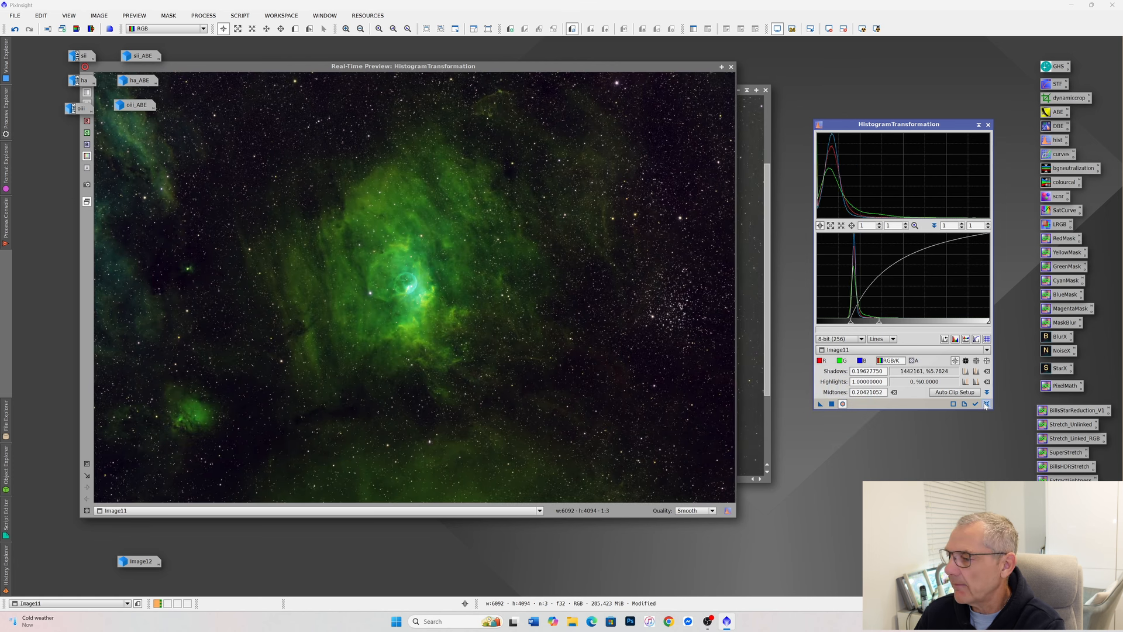
left_click(985, 405)
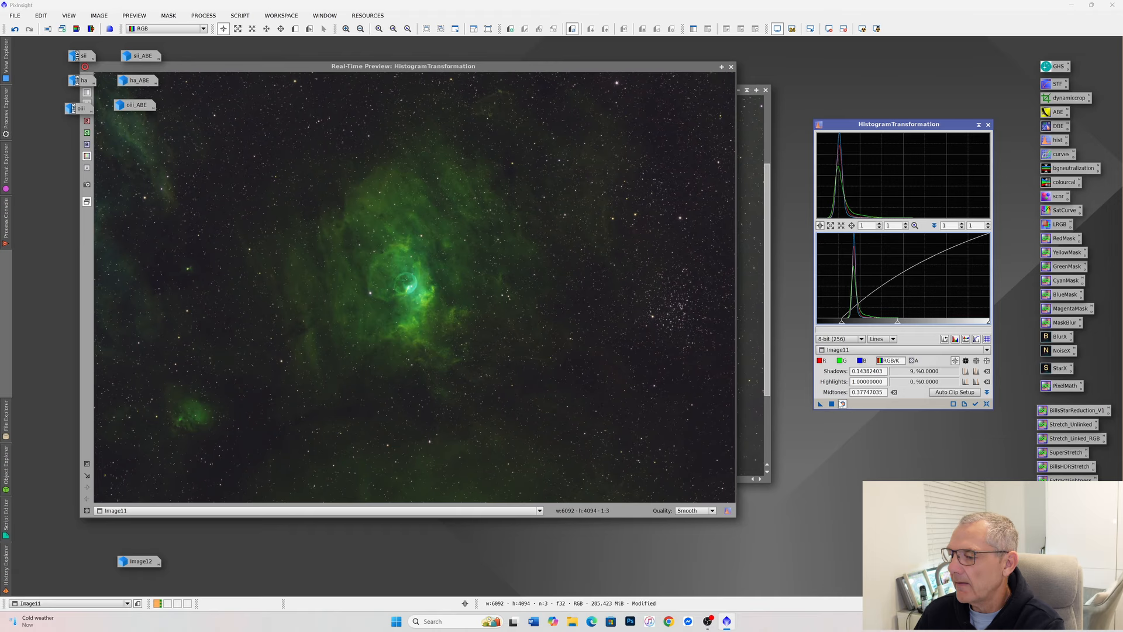
Apply a gentler stretch with shadows at about 0.144 and midtones at about 0.377, and close HistogramTransformation and its preview
left_click(832, 403)
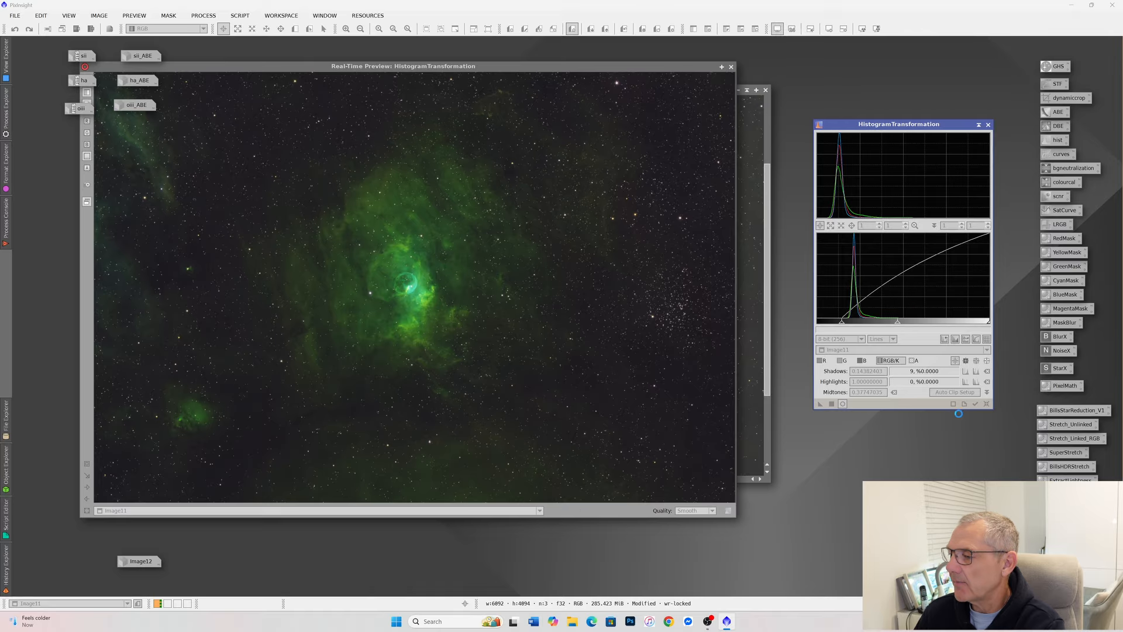
left_click(987, 405)
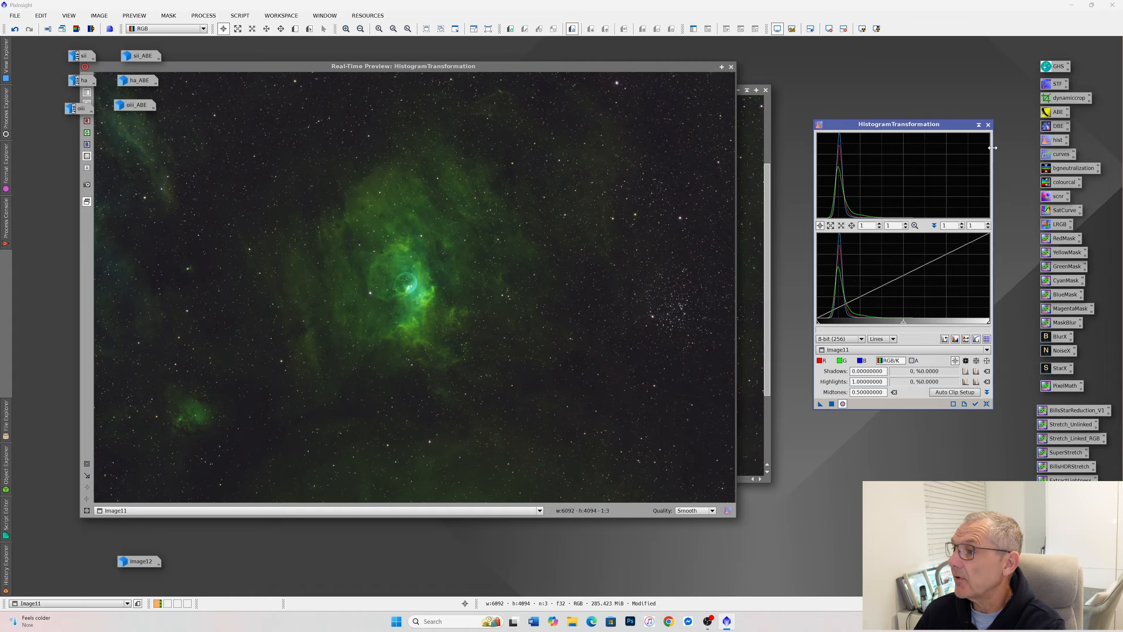
left_click(988, 125)
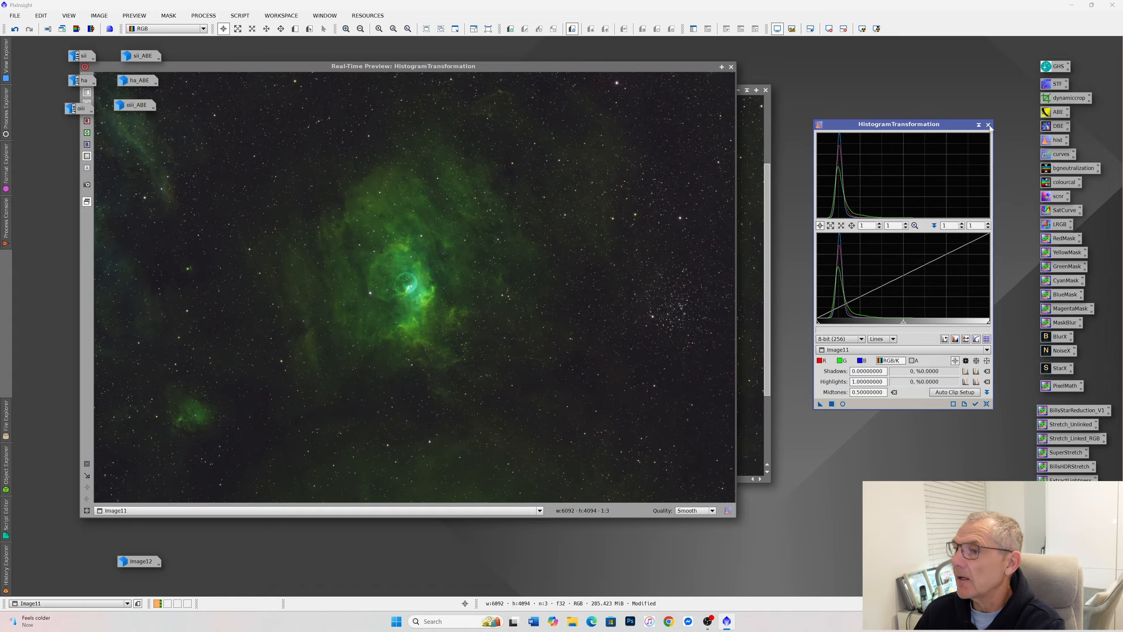
left_click(731, 67)
Examine the stretched Image11 around the bubble, the faint nebulosity near the upper edge, and the background stars
scroll(590, 321, "down", 2)
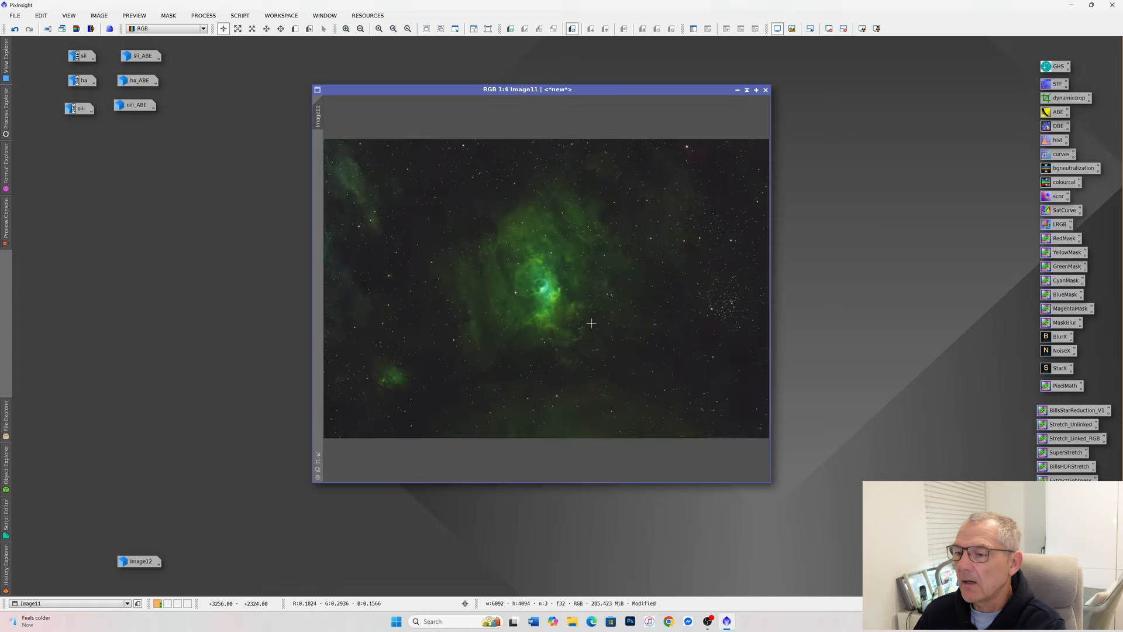
scroll(549, 299, "up", 5)
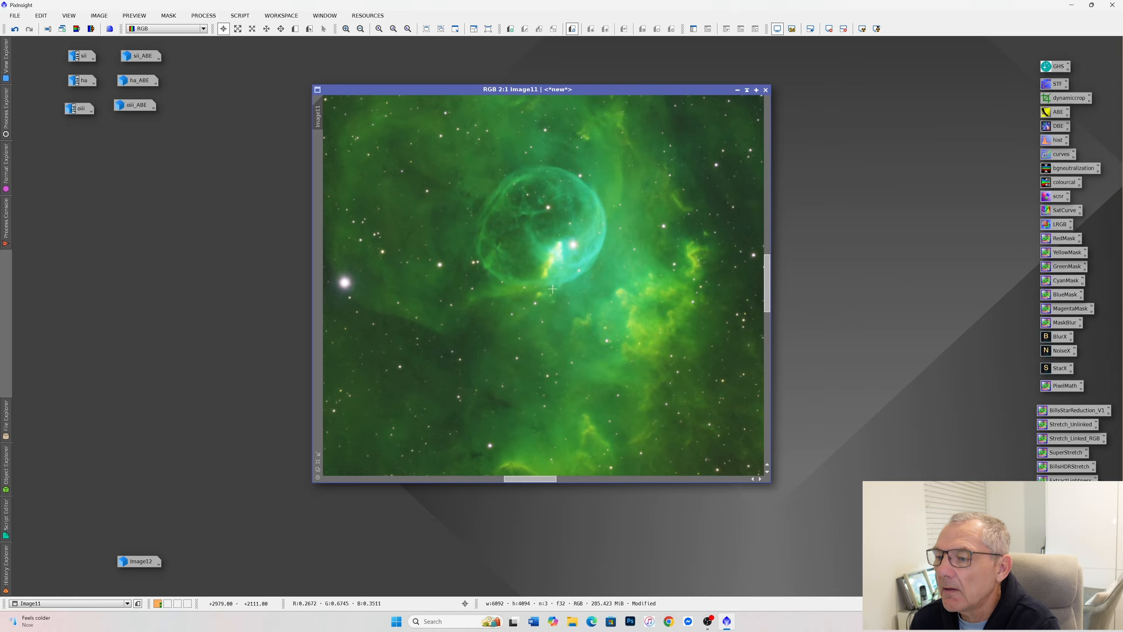
scroll(558, 280, "down", 2)
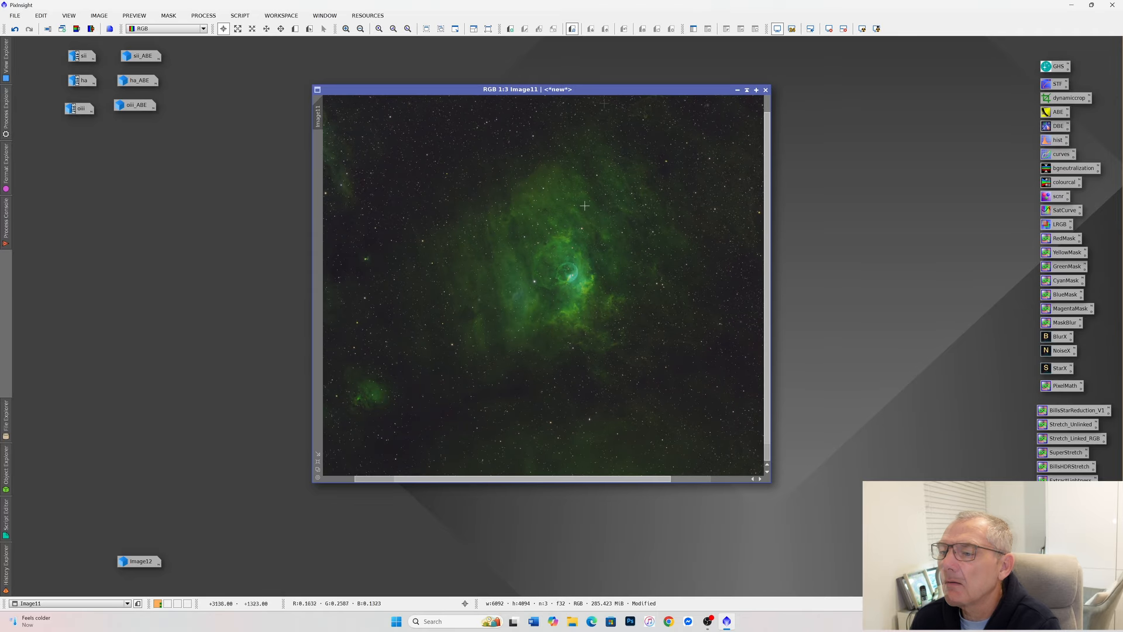
scroll(595, 188, "up", 2)
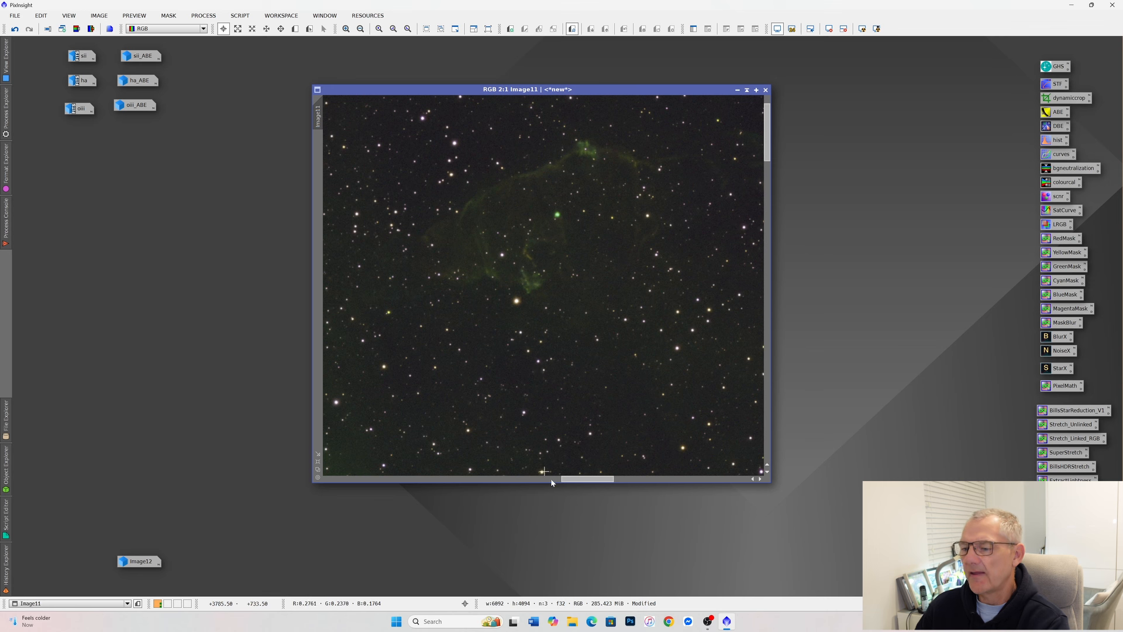
left_click_drag(571, 481, 575, 480)
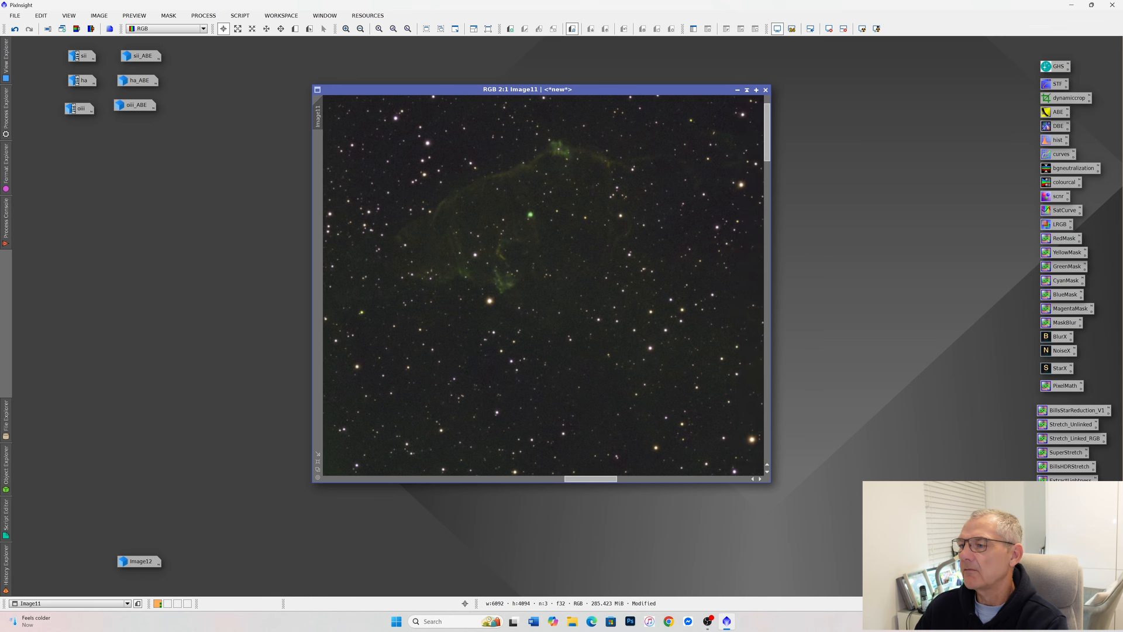
left_click_drag(767, 156, 767, 148)
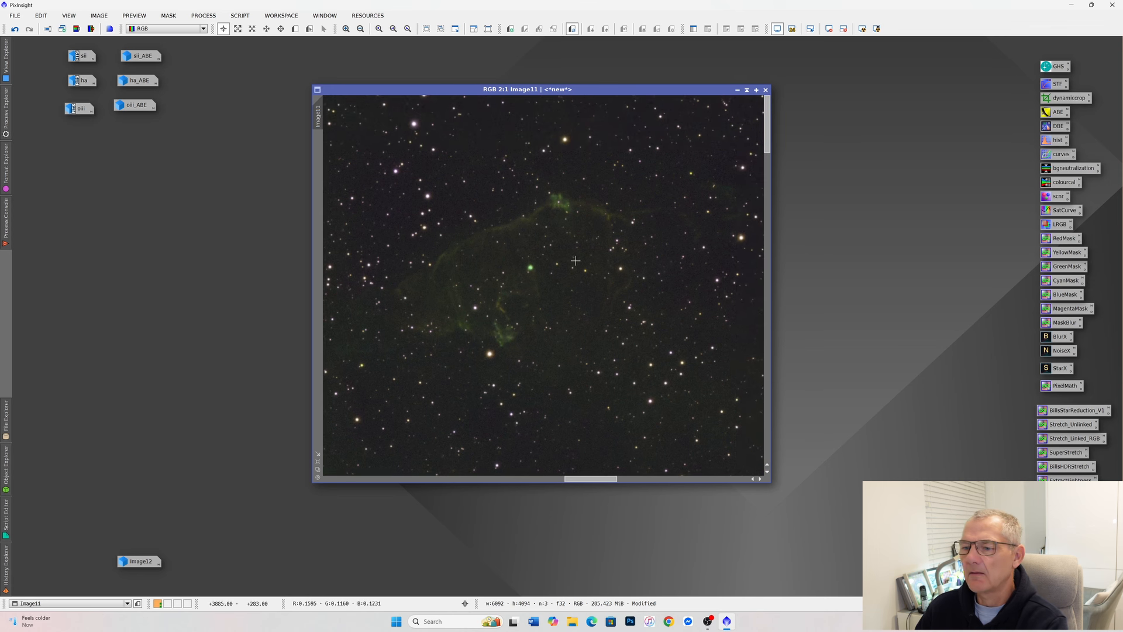
scroll(586, 267, "up", 1)
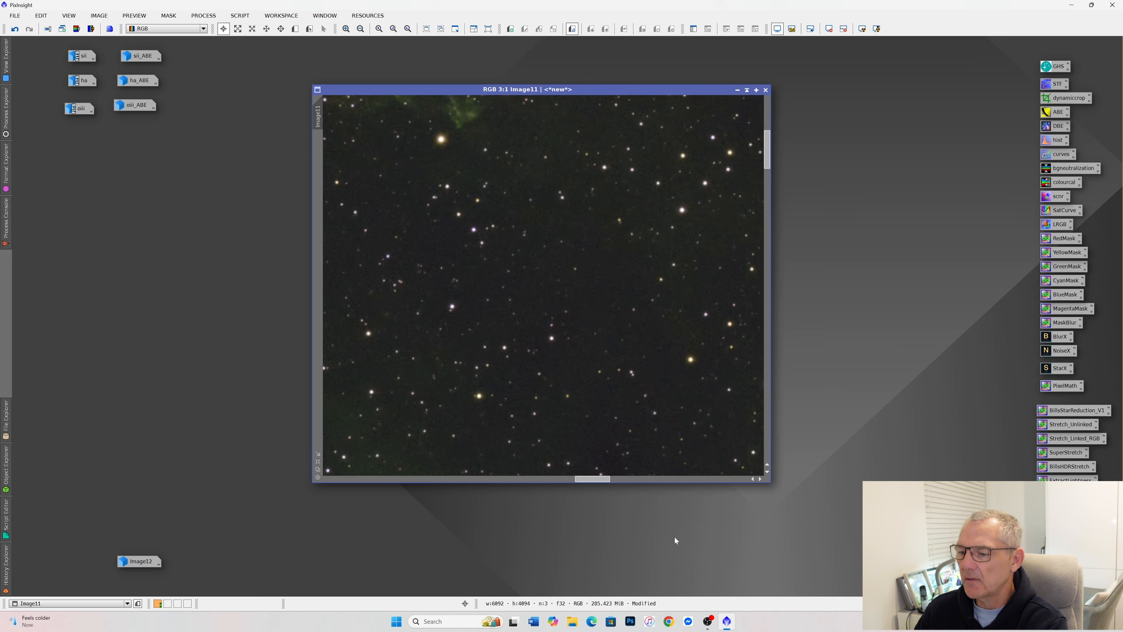
Examine the faint nebulosity along Image11's left side and the small nebula near its lower-left corner, ending with the whole frame in view
left_click_drag(589, 480, 346, 481)
scroll(665, 323, "up", 2)
scroll(665, 324, "down", 5)
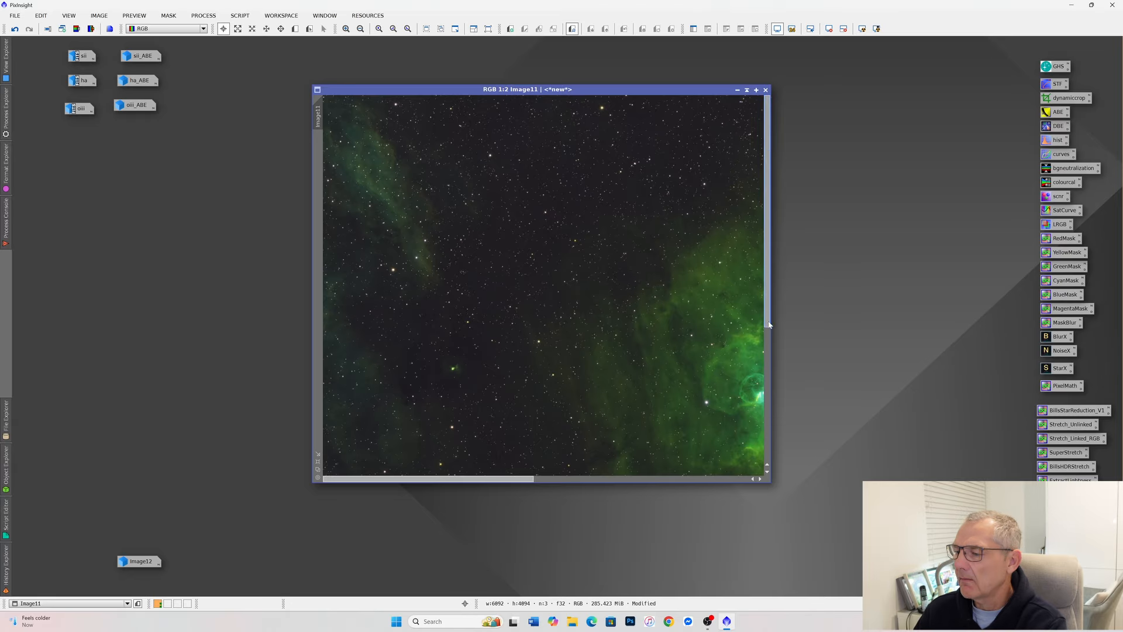
left_click_drag(757, 413, 750, 446)
scroll(382, 396, "down", 1)
scroll(382, 396, "up", 1)
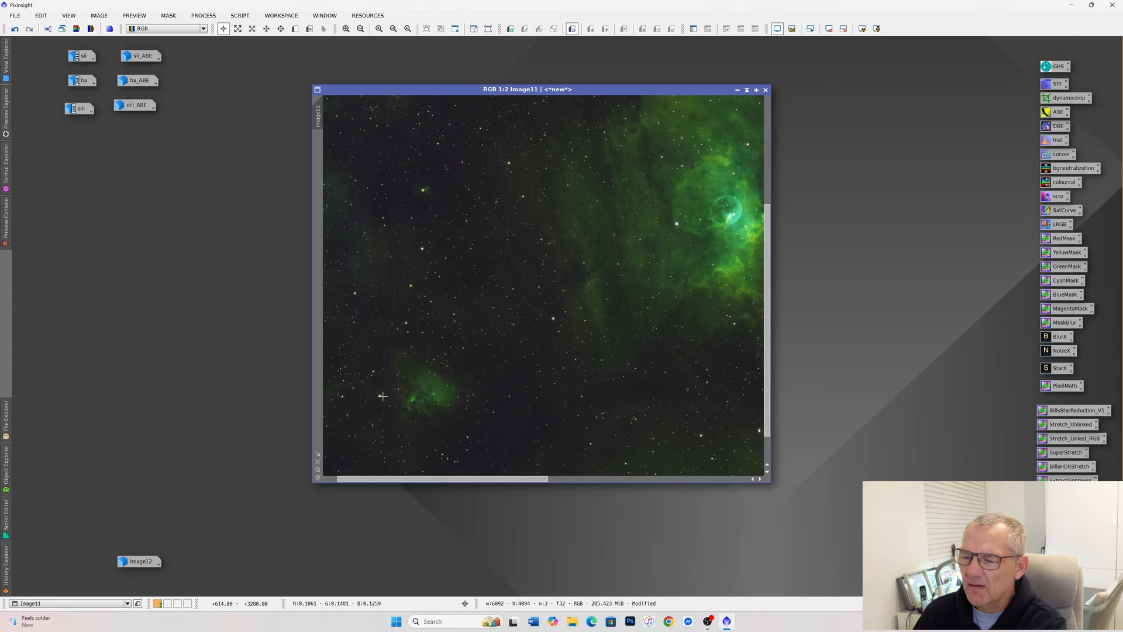
scroll(392, 430, "up", 2)
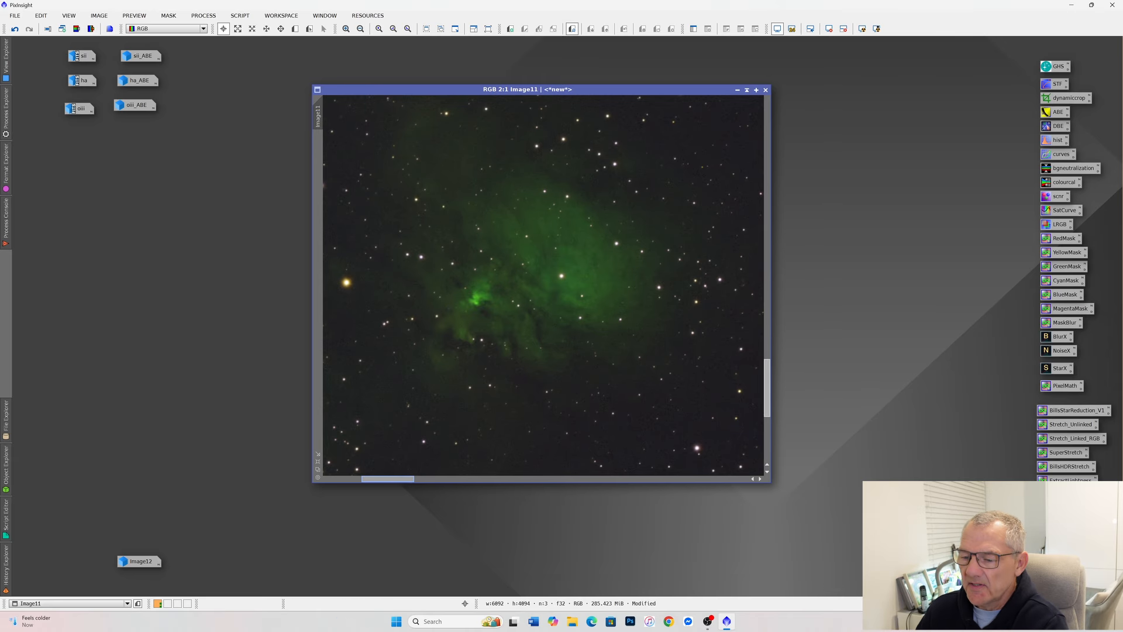
scroll(519, 385, "down", 2)
scroll(519, 384, "down", 2)
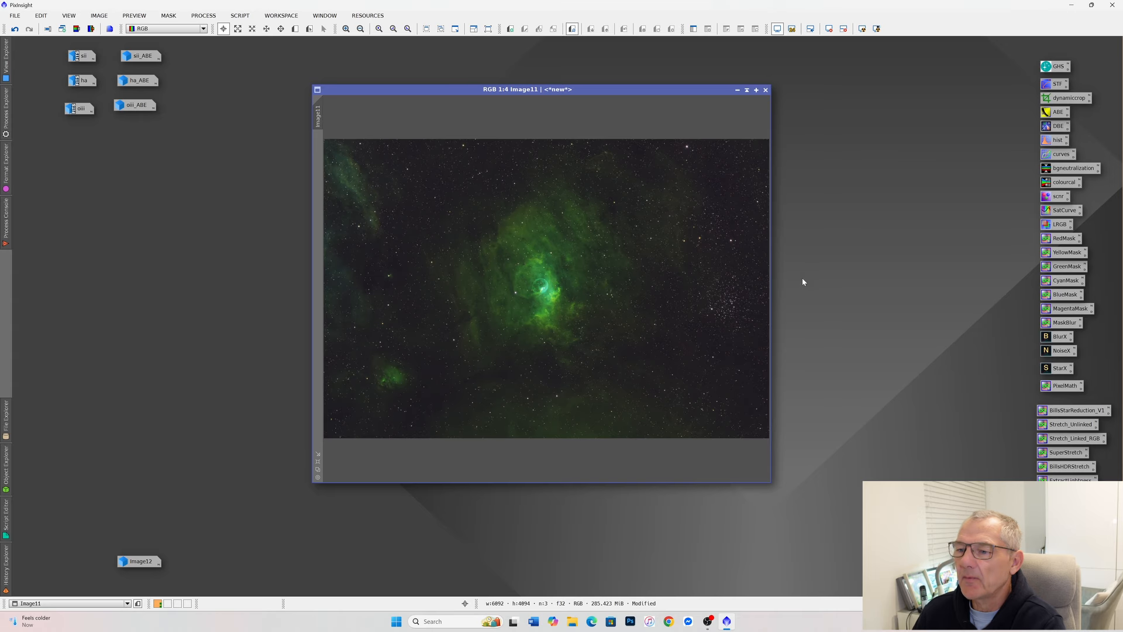
Remove the stars from Image11 using StarXTerminator with Generate Star Image turned off, and close the console and the tool
left_click(203, 16)
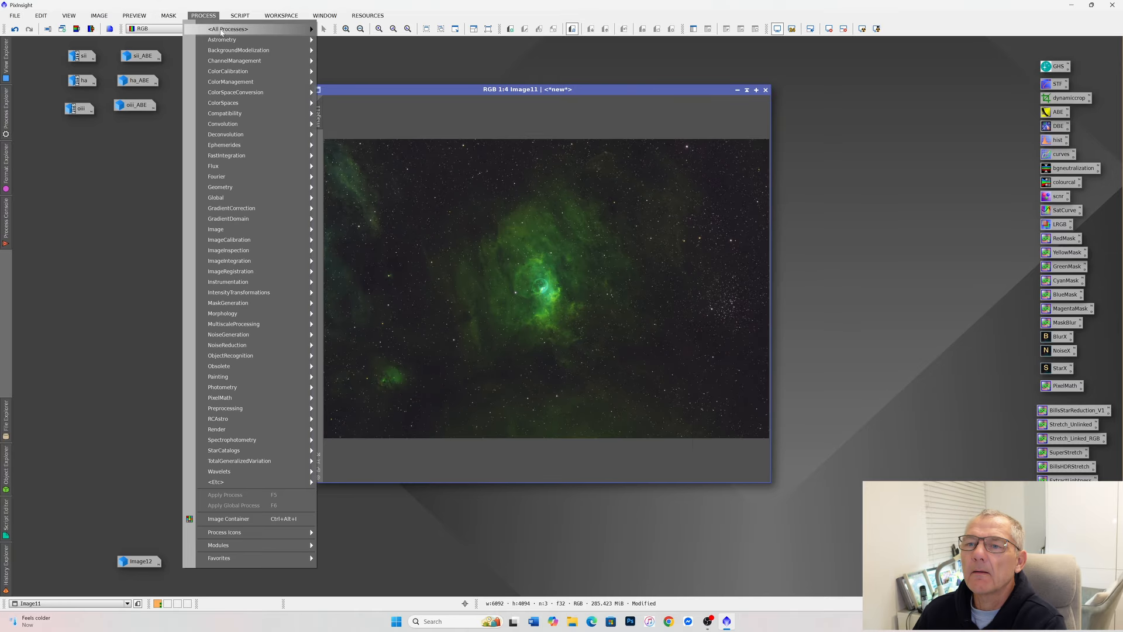
mouse_move(226, 33)
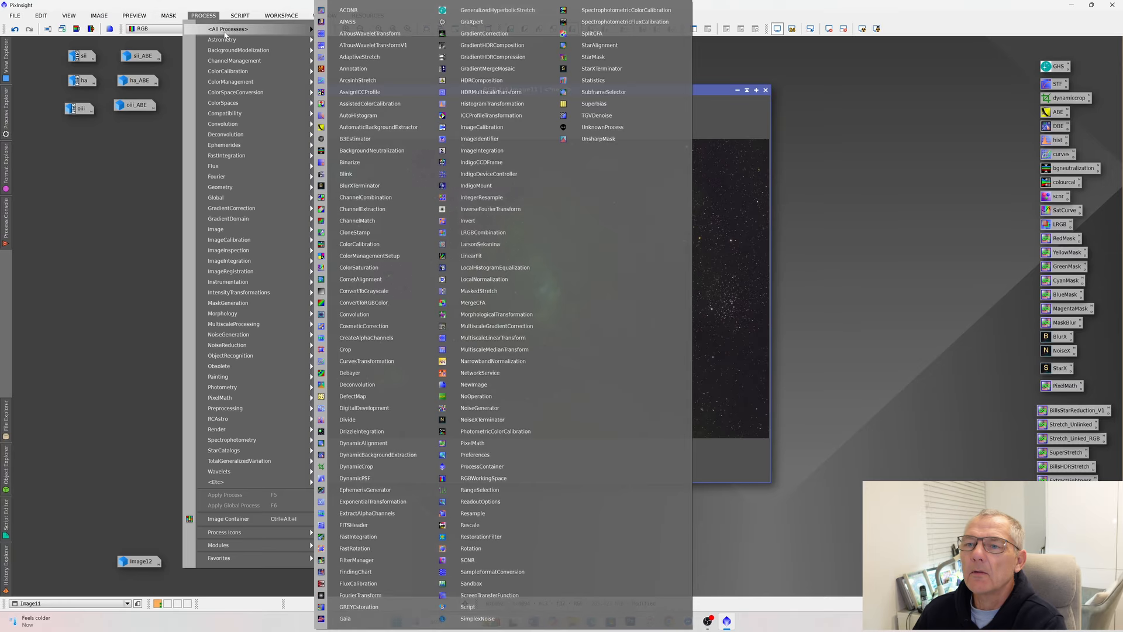
left_click(611, 70)
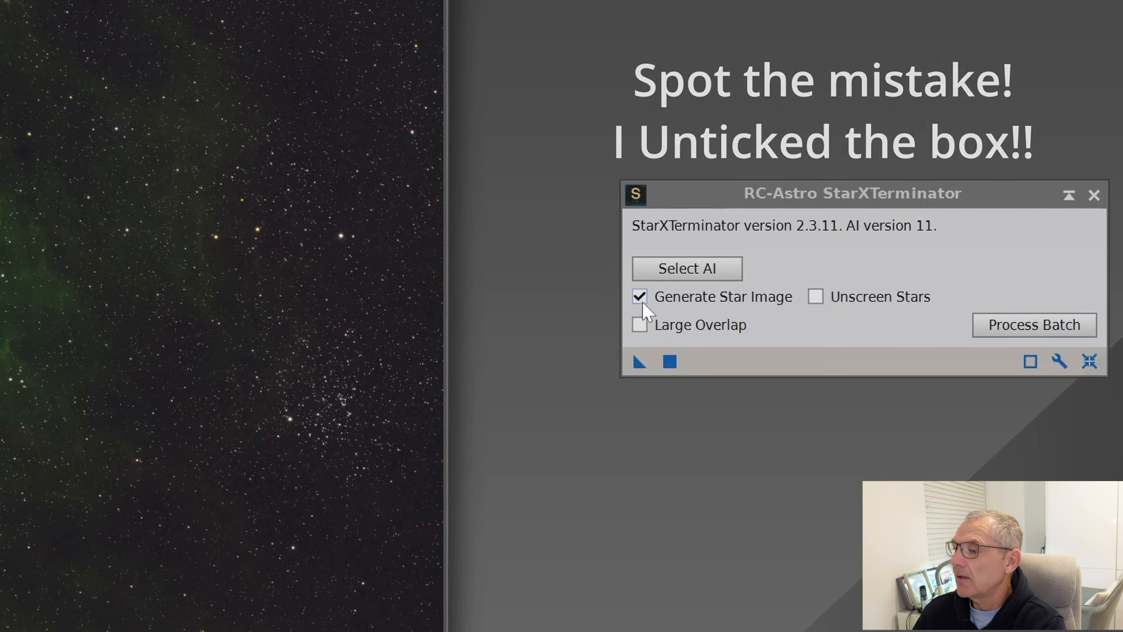
left_click(638, 297)
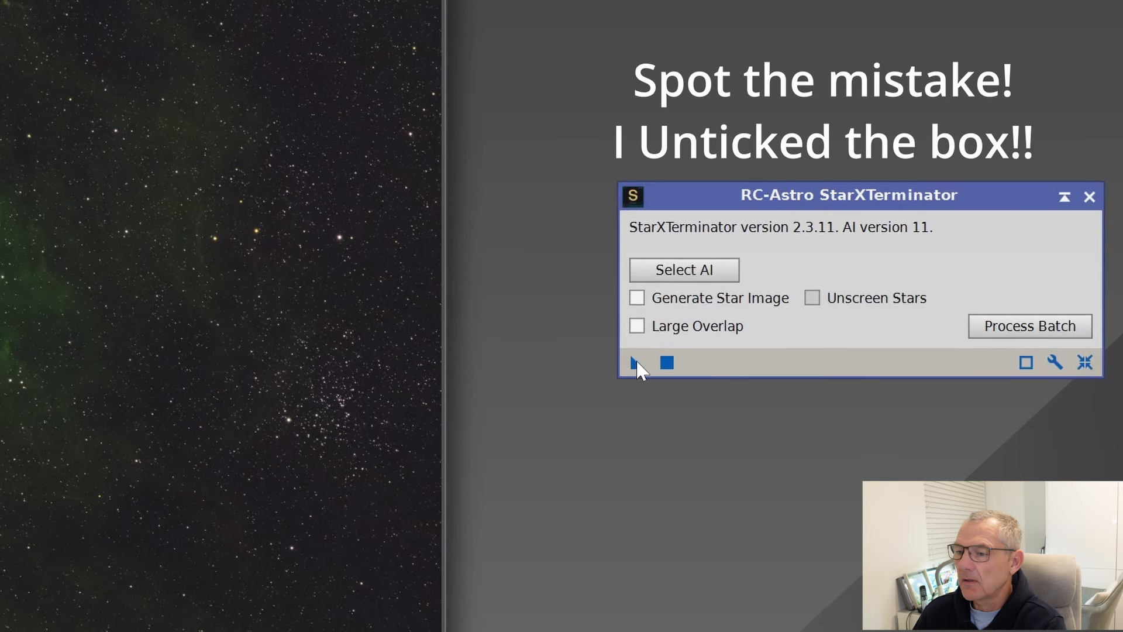
left_click_drag(636, 362, 257, 631)
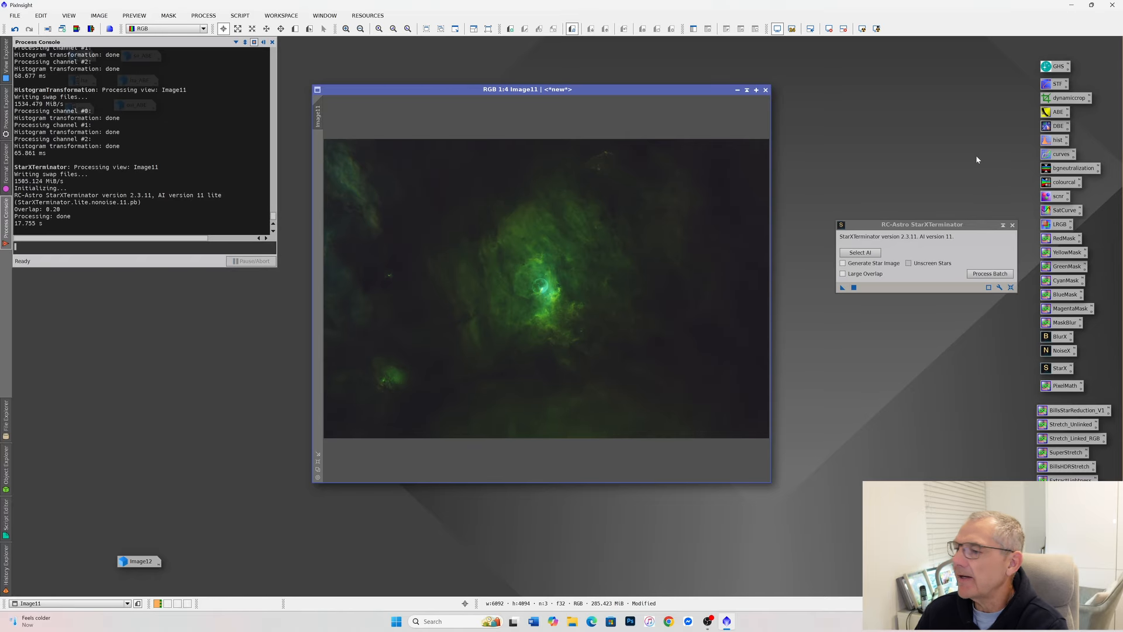
left_click(272, 42)
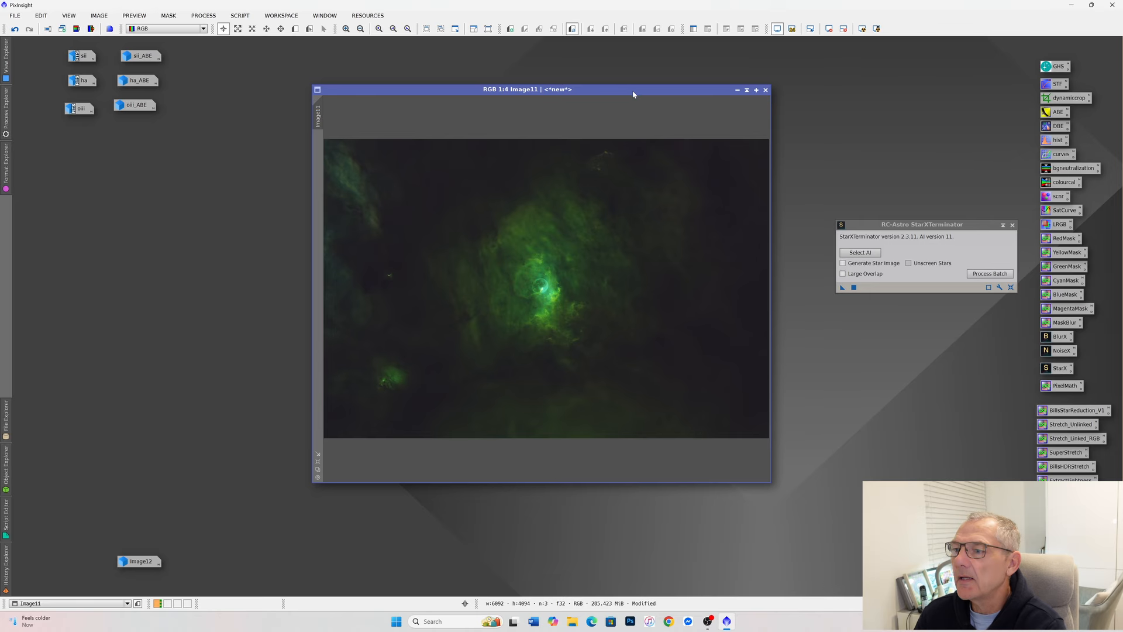
left_click_drag(633, 94, 596, 80)
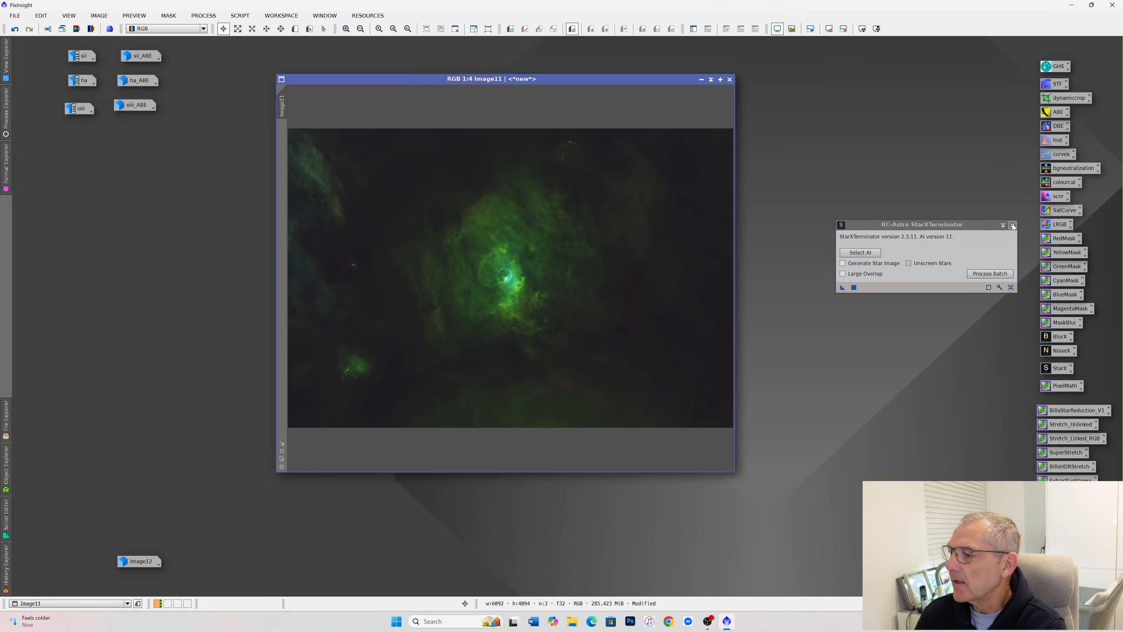
left_click(1013, 225)
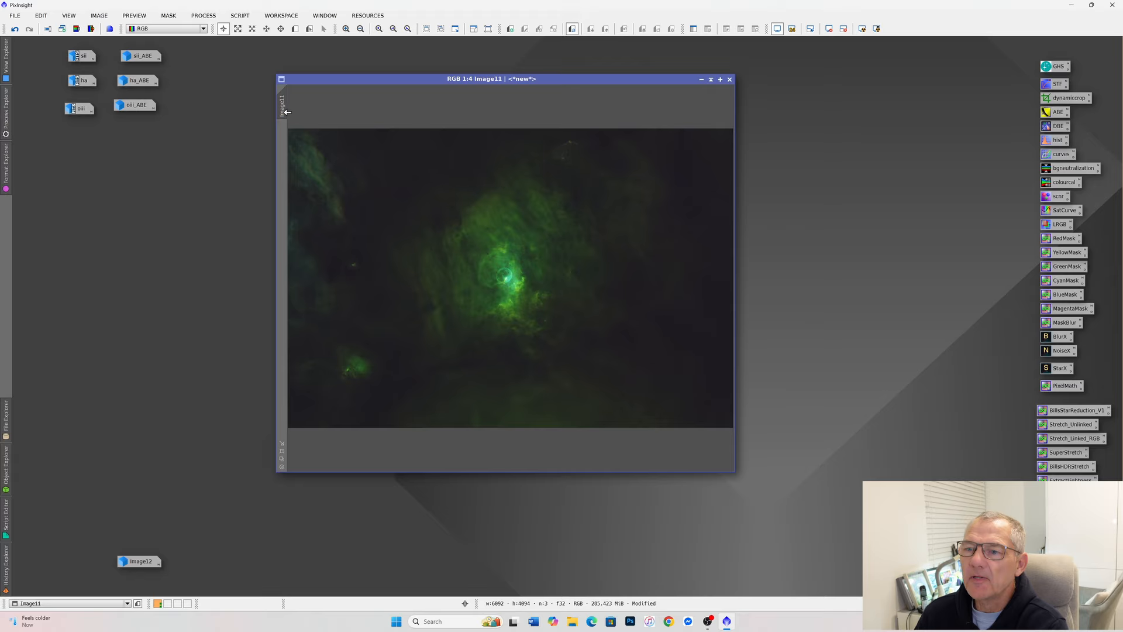
Clone Image11 and try AutomaticBackgroundExtractor on the clone with default settings and Subtraction correction, and close the console and the tool
left_click_drag(349, 121, 366, 150)
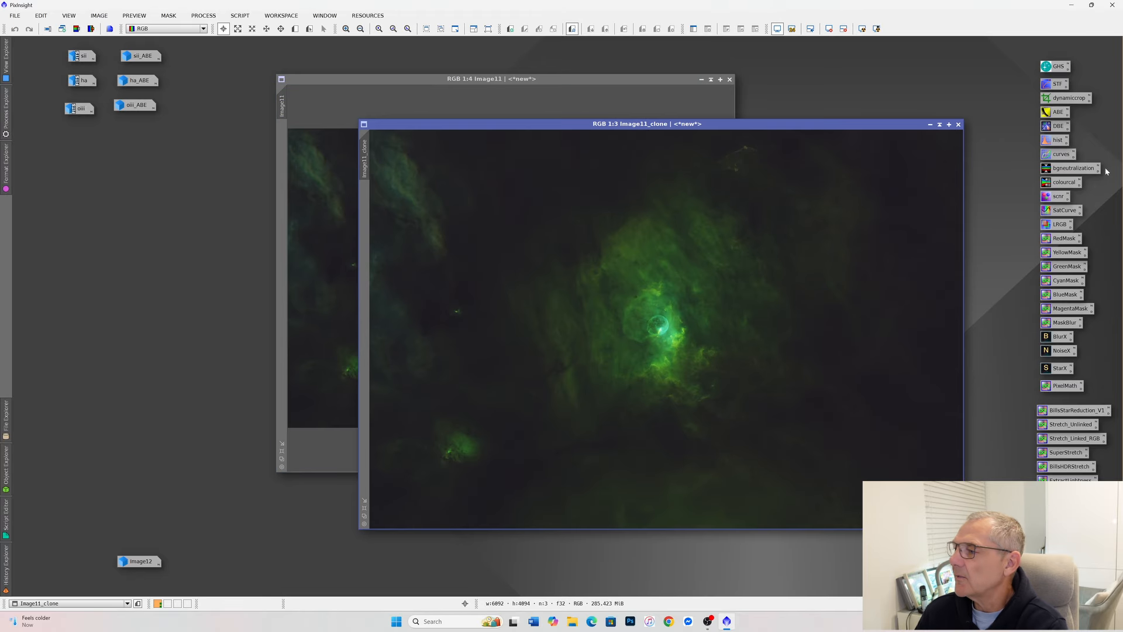
double_click(1043, 113)
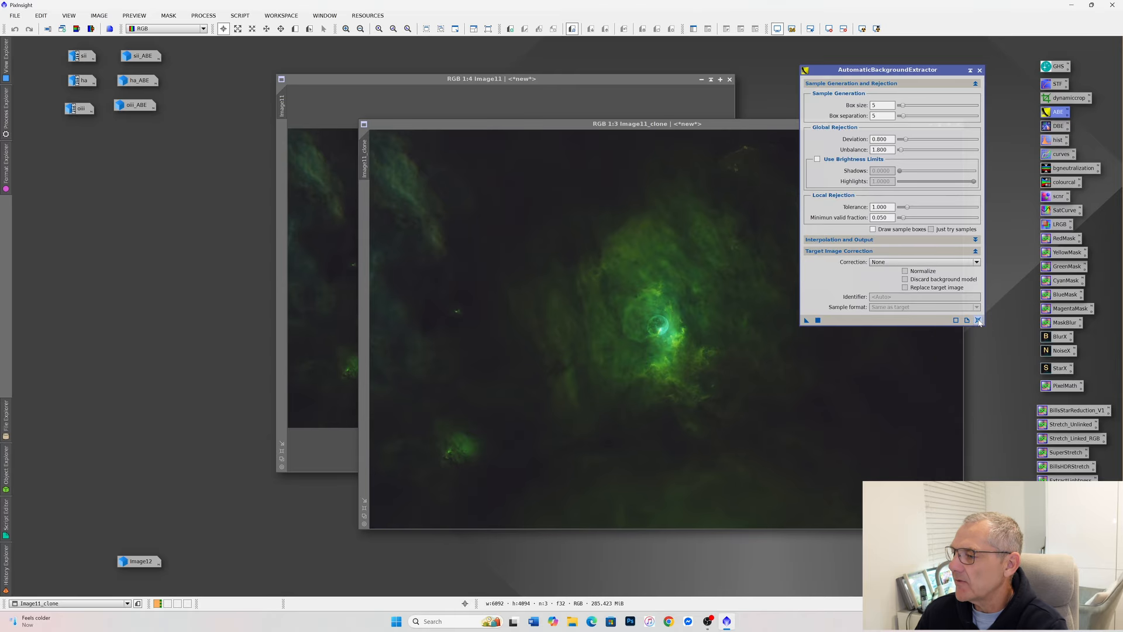
left_click(916, 263)
left_click(899, 280)
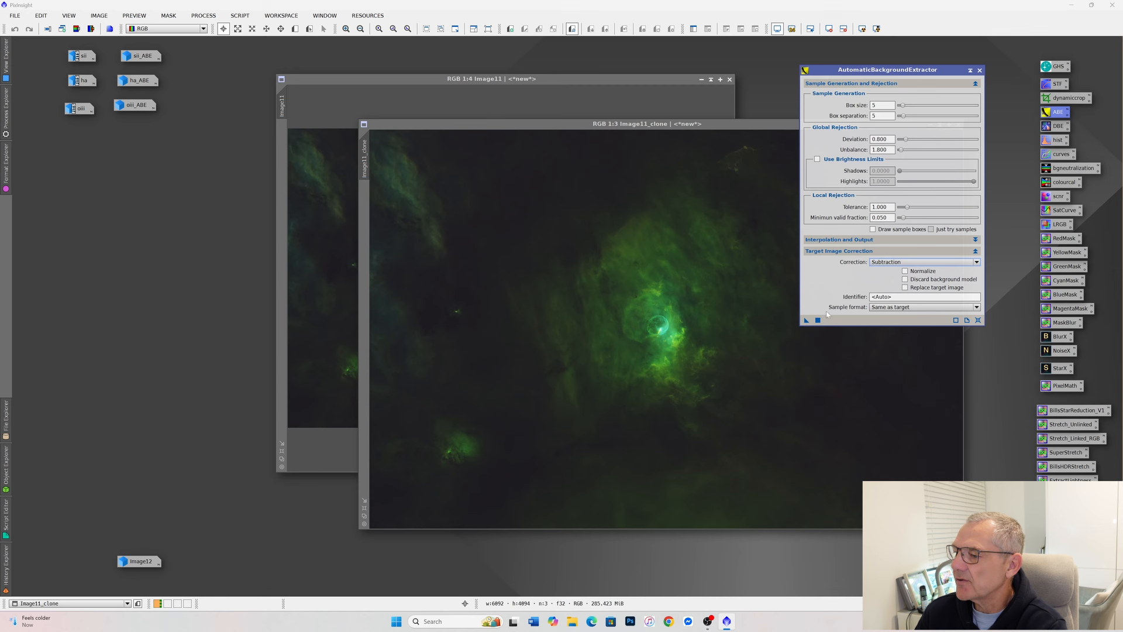
left_click_drag(679, 359, 676, 386)
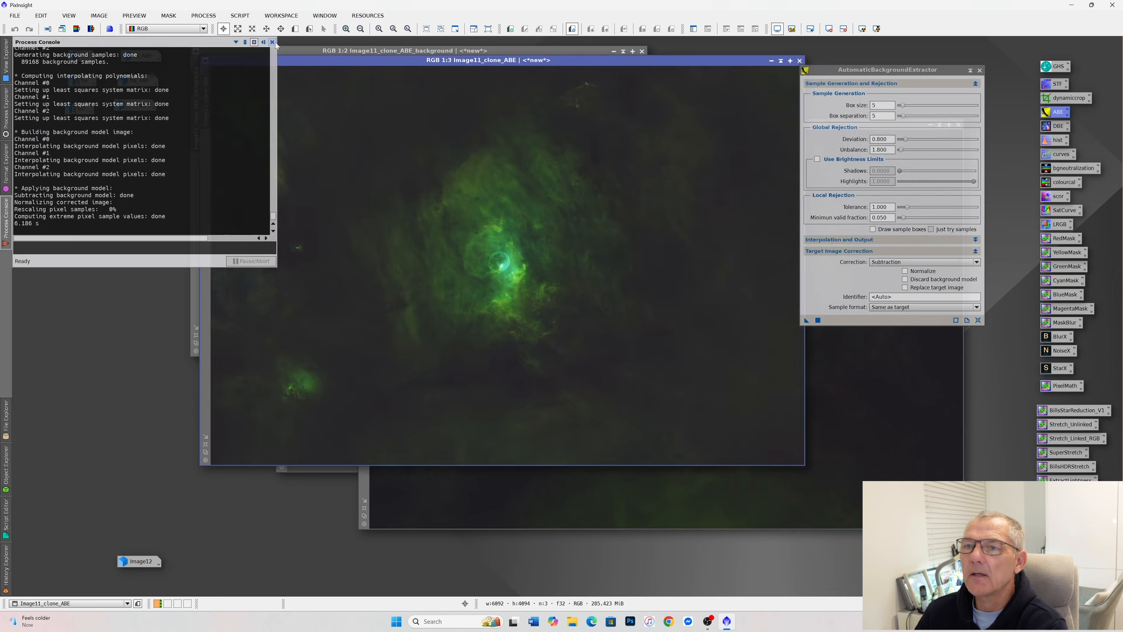
left_click(272, 42)
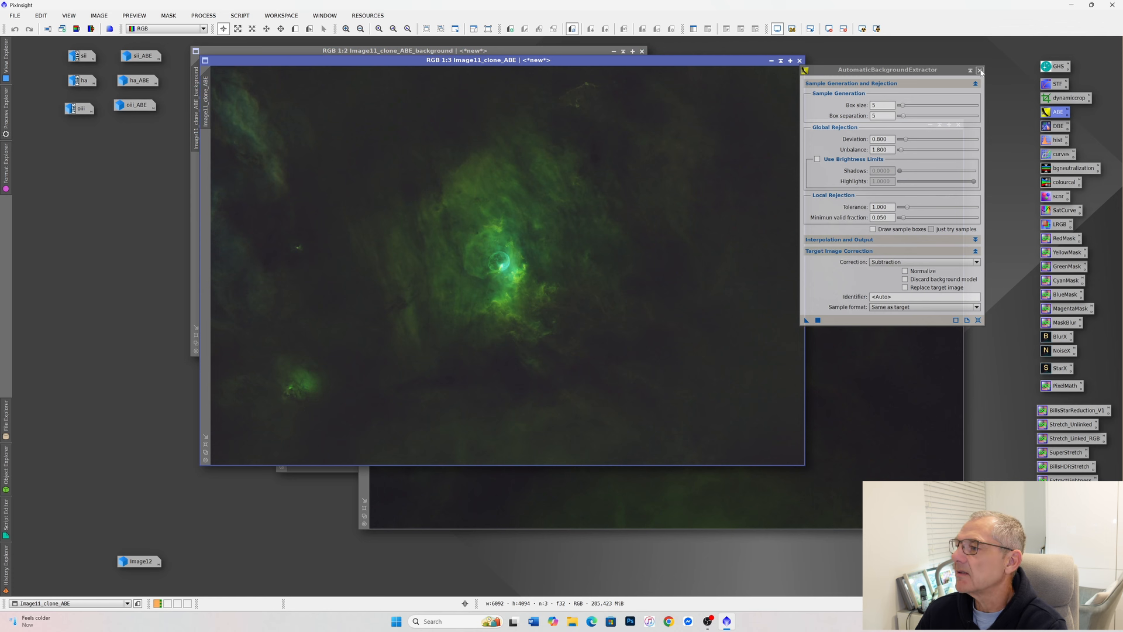
left_click(979, 71)
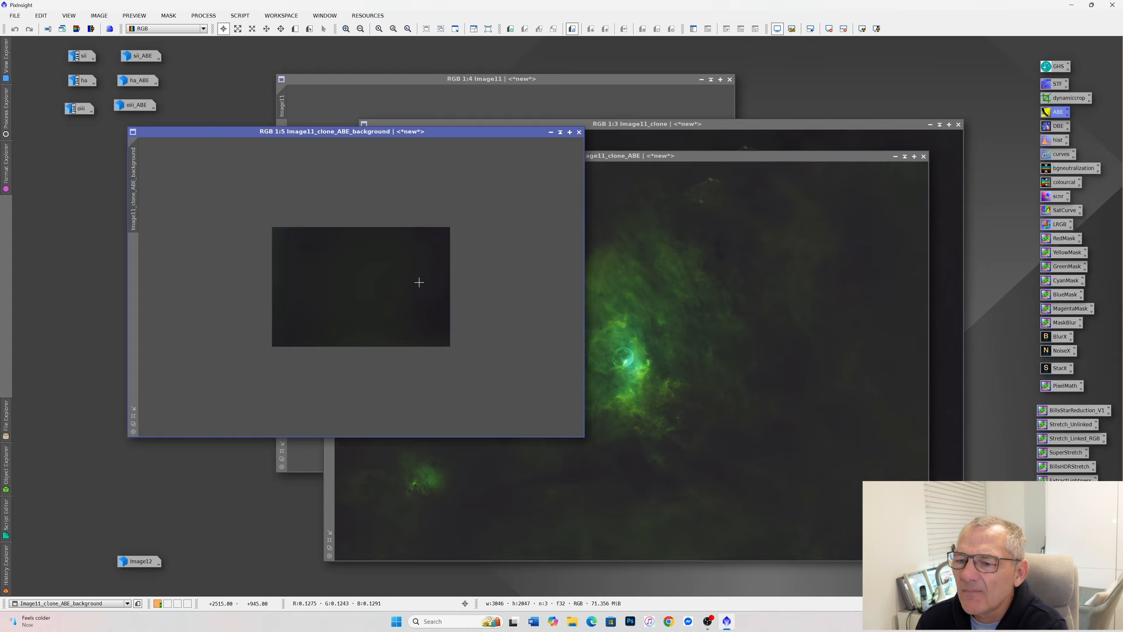
Inspect the extracted background model of the clone and discard it
scroll(389, 286, "up", 3)
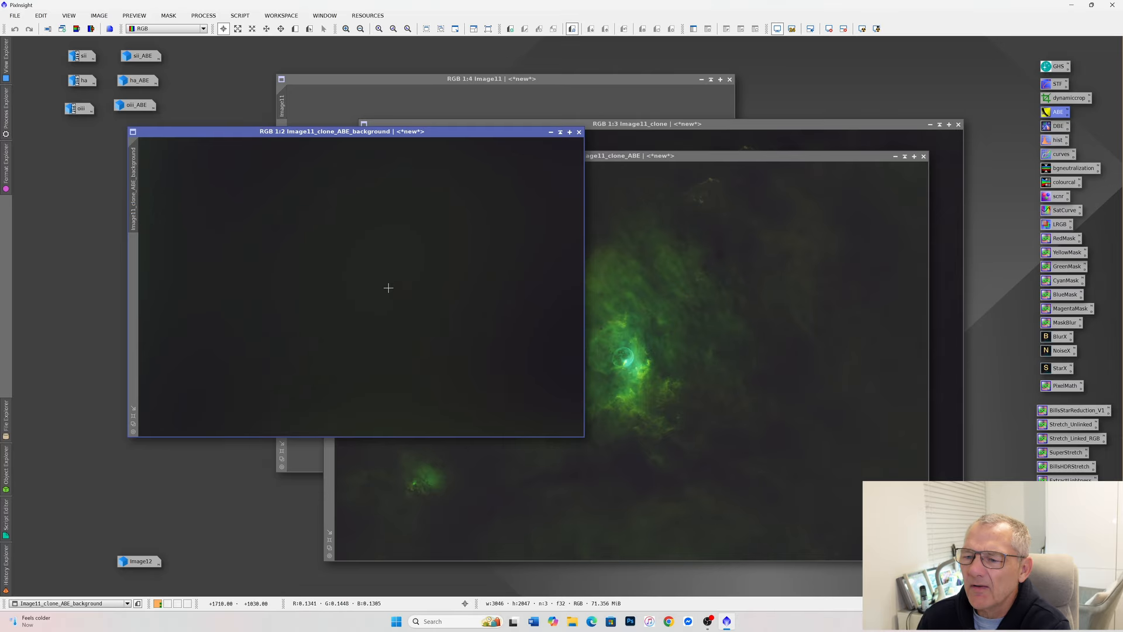
scroll(417, 285, "down", 2)
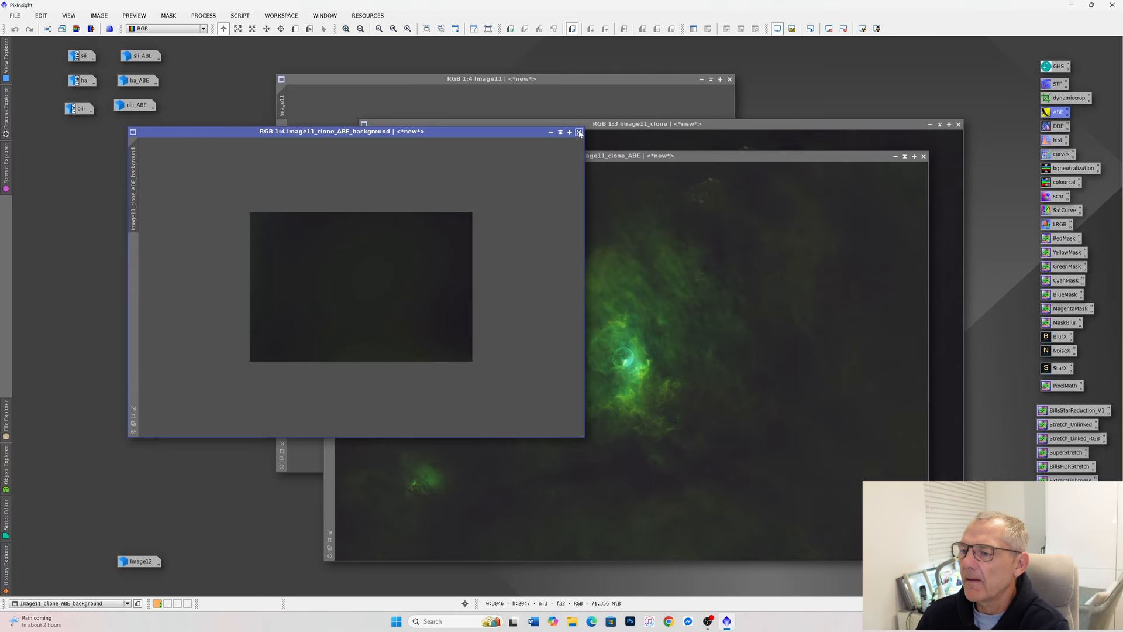
left_click(579, 132)
Place the background-corrected image beside the uncorrected clone and compare the detail around the bubble in both
left_click_drag(637, 158, 410, 137)
left_click(871, 350)
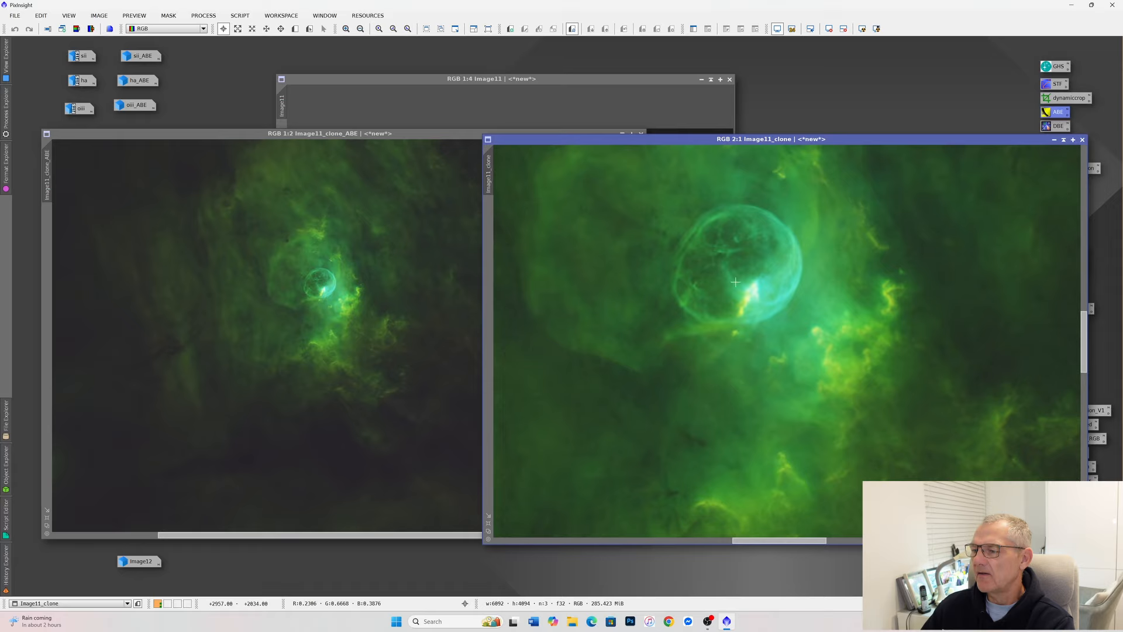
scroll(292, 280, "up", 1)
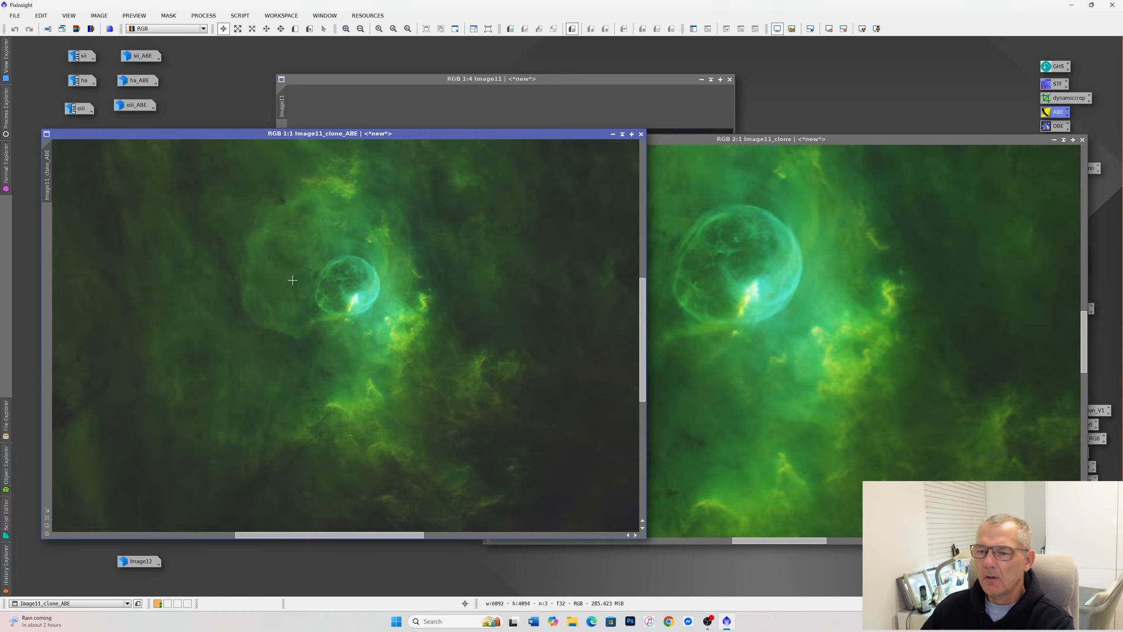
scroll(314, 287, "up", 1)
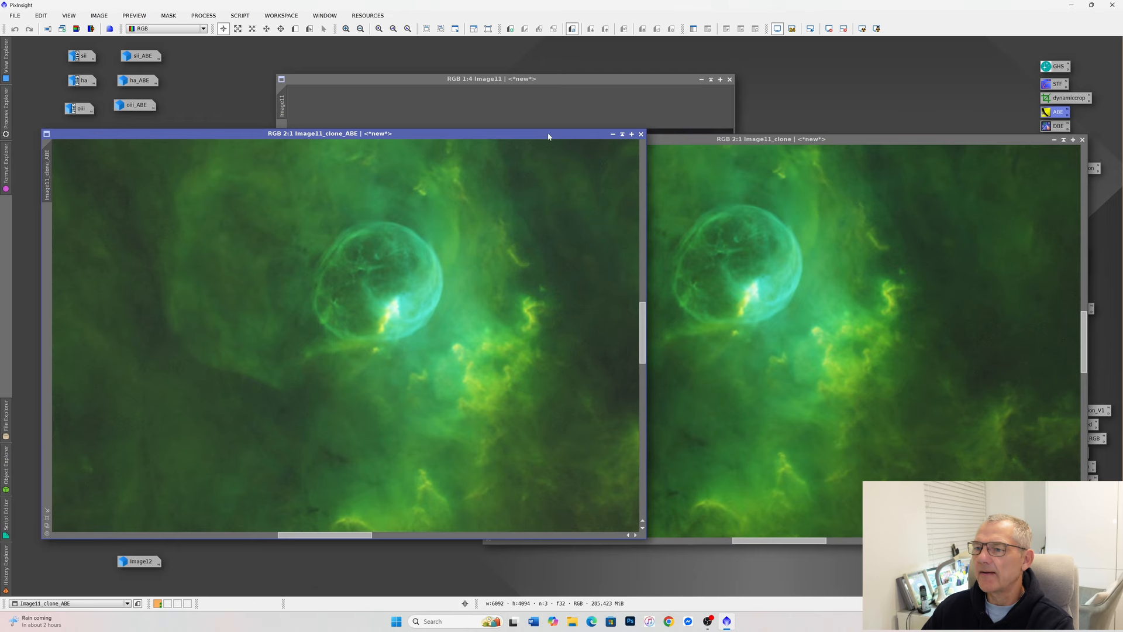
left_click_drag(548, 138, 494, 139)
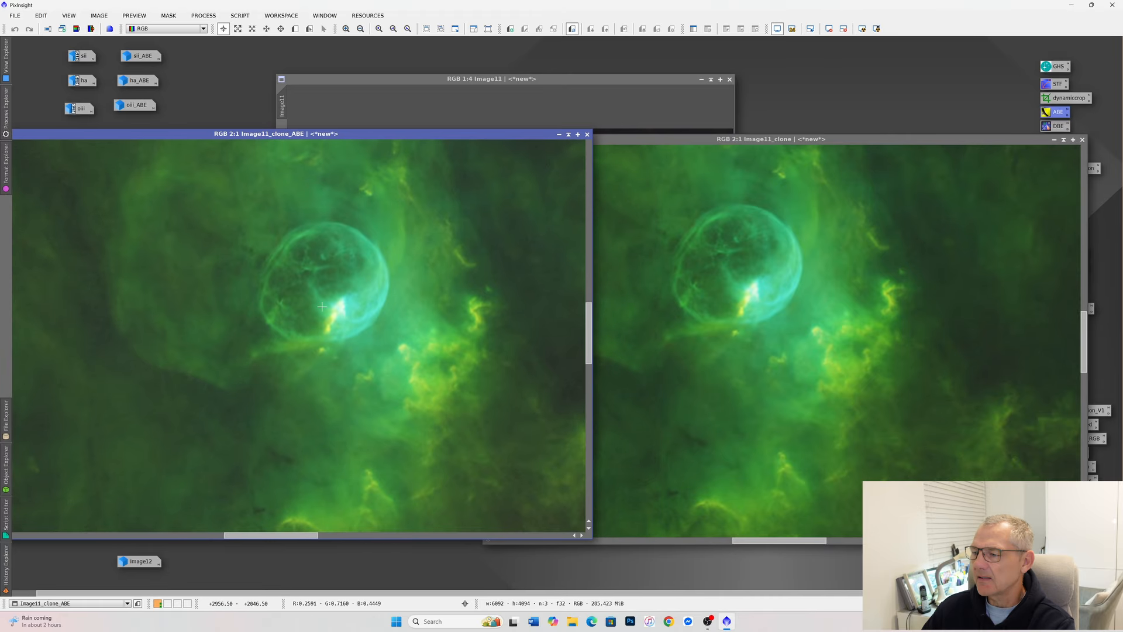
scroll(750, 295, "up", 1)
scroll(353, 287, "down", 2)
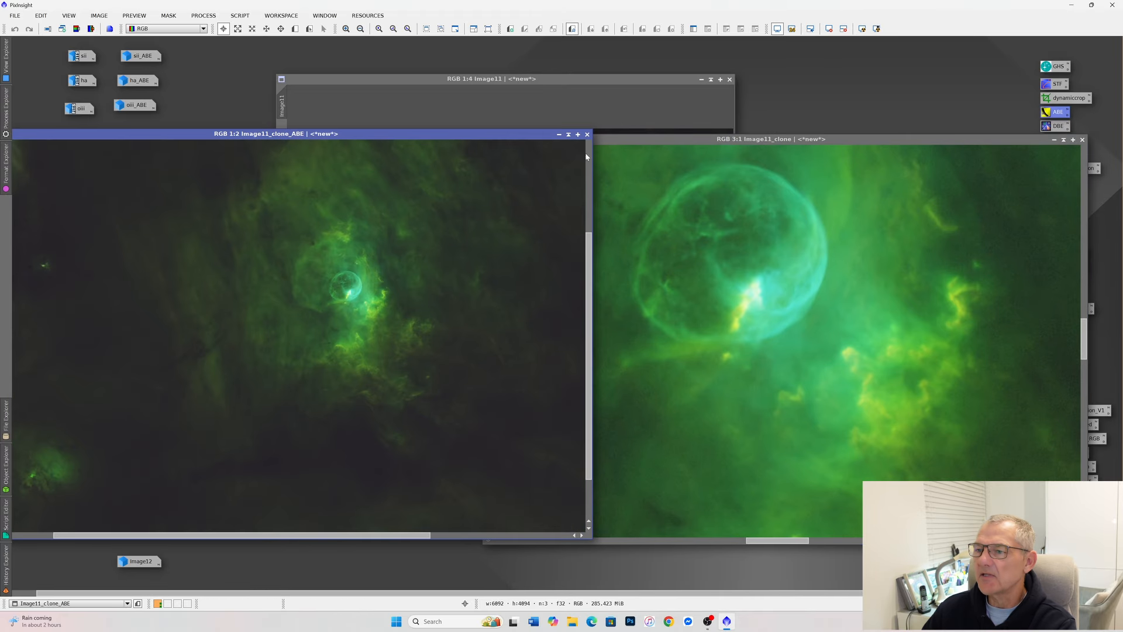
Discard the background-corrected image, check the whole uncorrected clone once more, and discard the clone as well
left_click(587, 135)
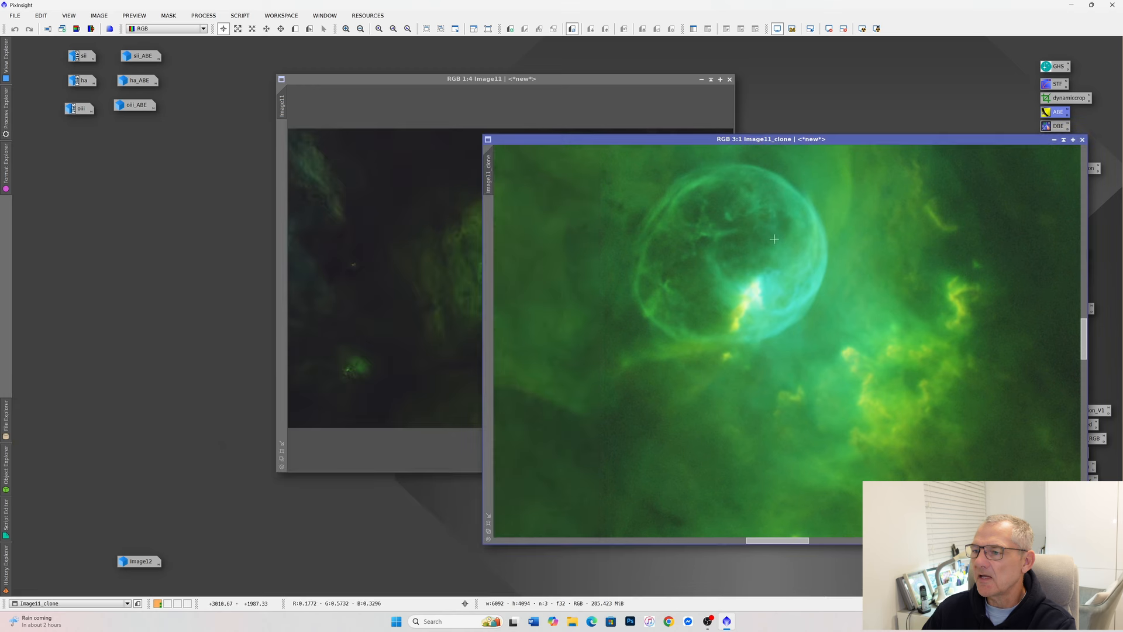
scroll(654, 310, "down", 3)
scroll(654, 310, "down", 1)
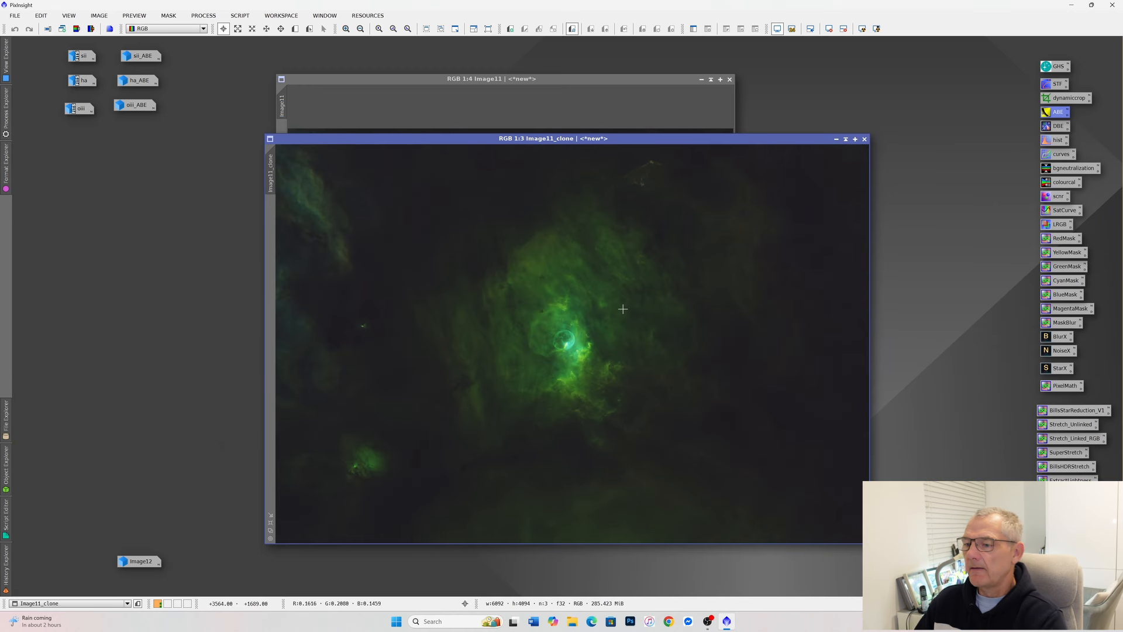
left_click_drag(681, 144, 684, 176)
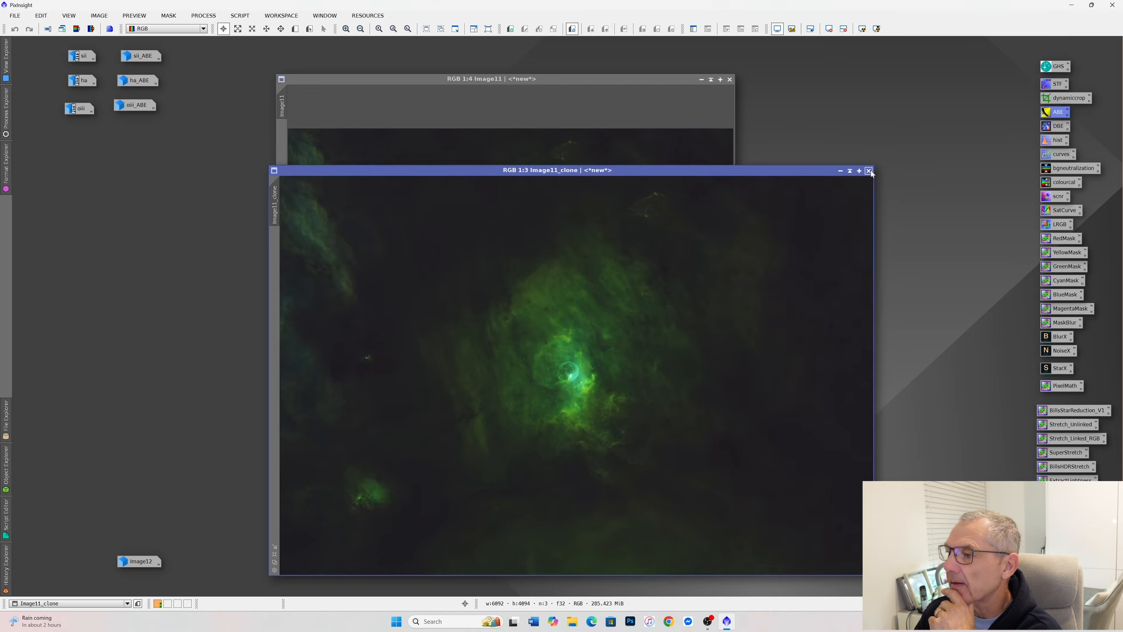
left_click(869, 170)
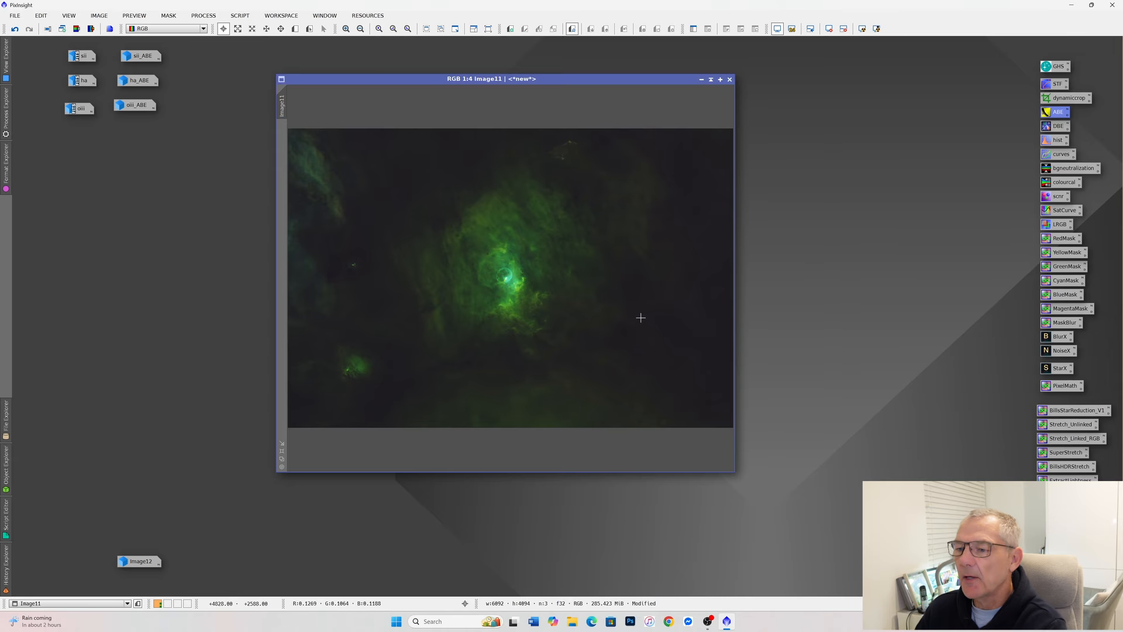
Open NarrowbandNormalization with its settings reset to defaults, start a real-time preview of Image11, and set the palette to SHO
left_click(199, 15)
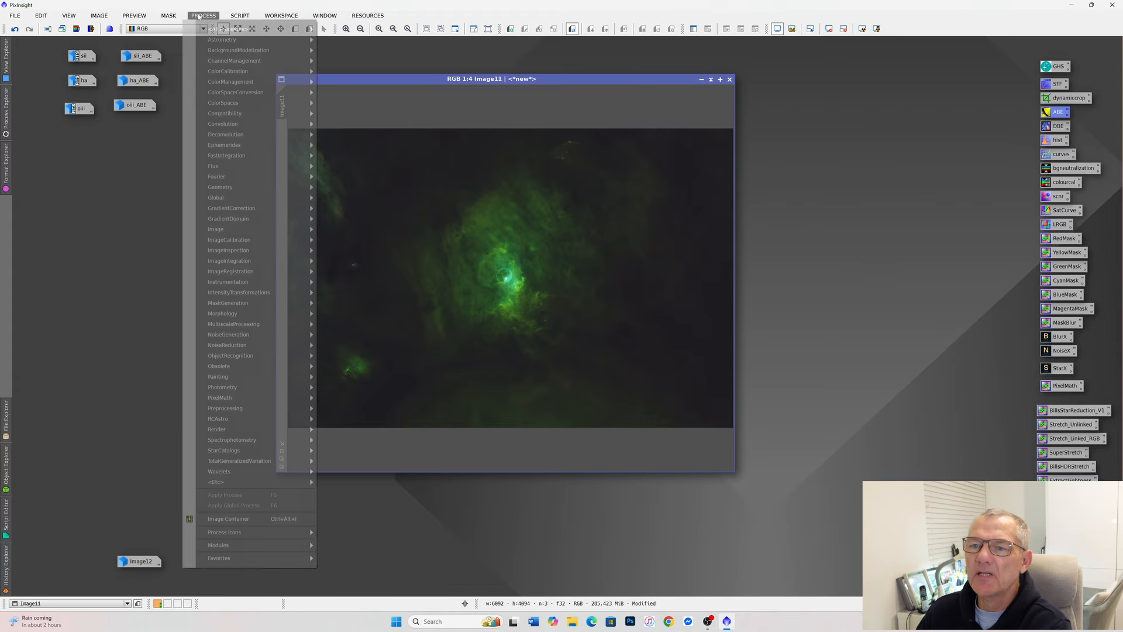
mouse_move(215, 30)
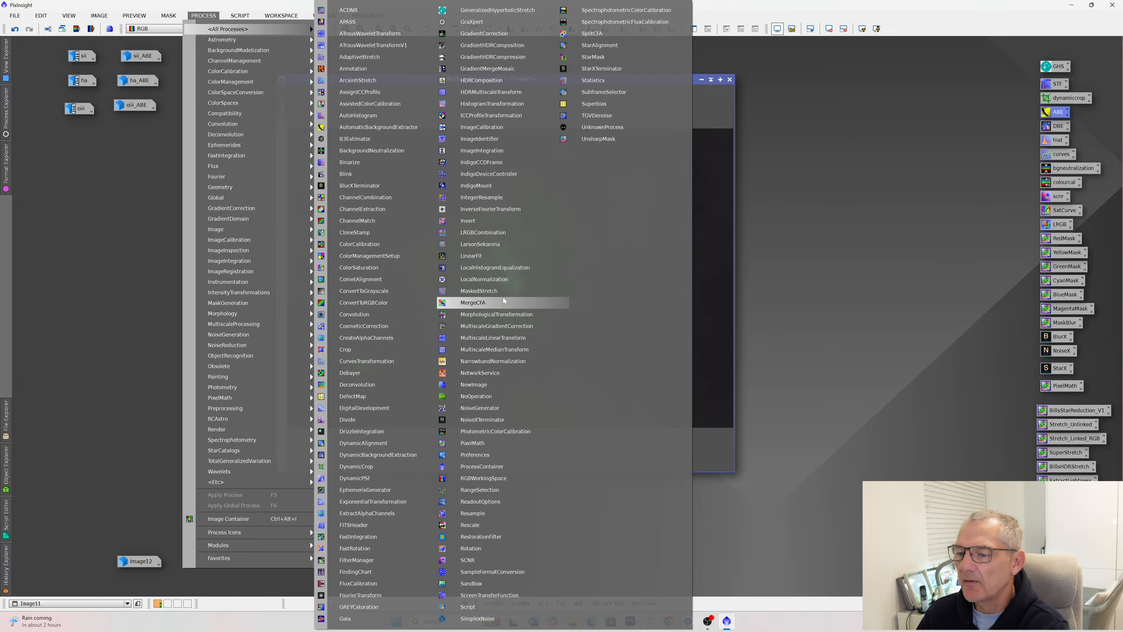
left_click(504, 362)
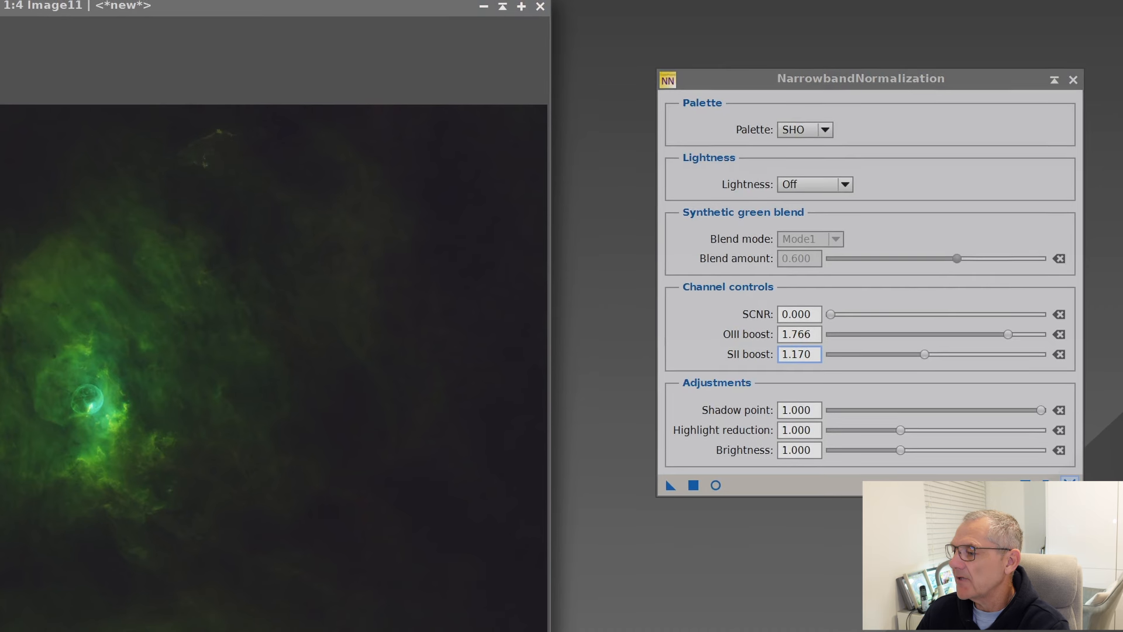
left_click(1069, 485)
left_click(715, 485)
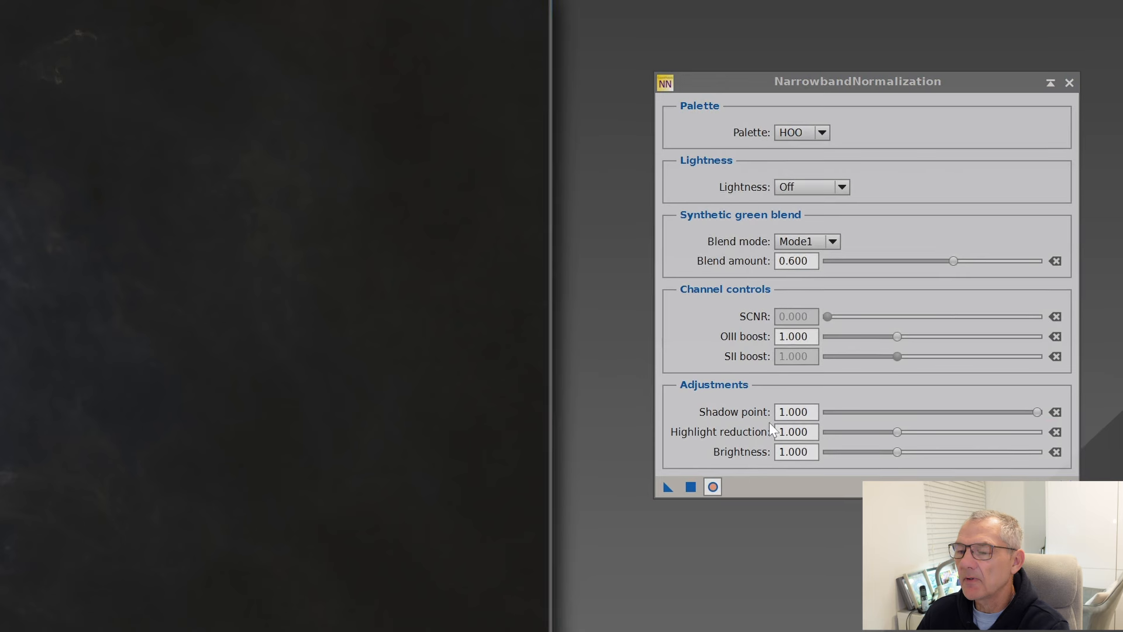
left_click(820, 135)
left_click(798, 167)
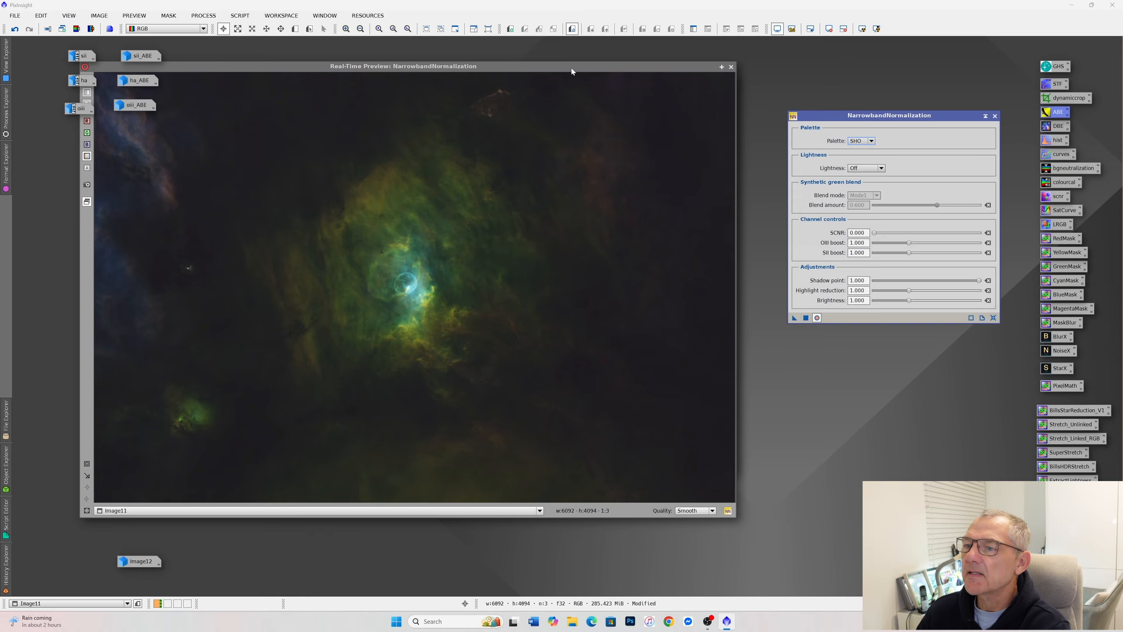
left_click_drag(571, 71, 610, 84)
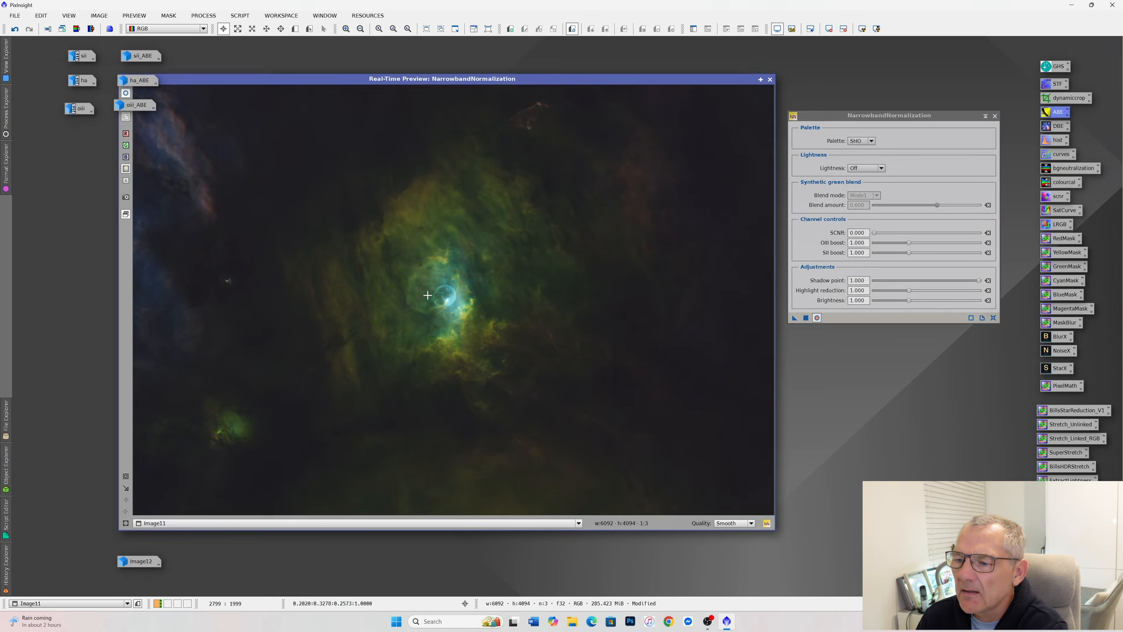
Raise the OIII boost to 1.493 and the SII boost to 1.346 in the narrowband normalization
left_click_drag(910, 244, 938, 250)
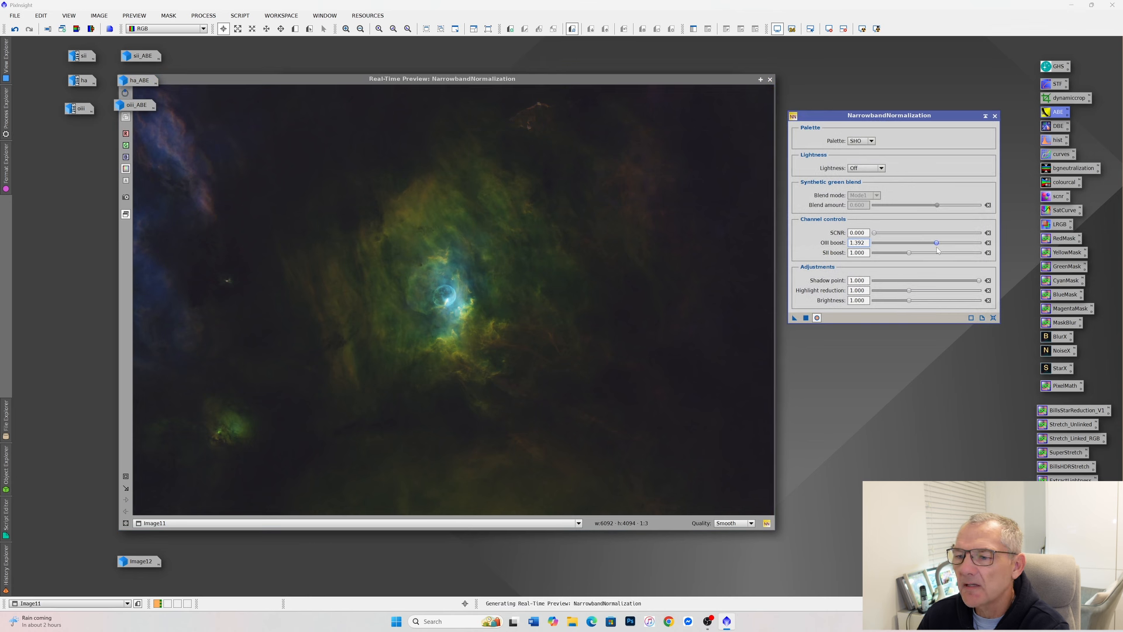
left_click_drag(941, 247, 942, 247)
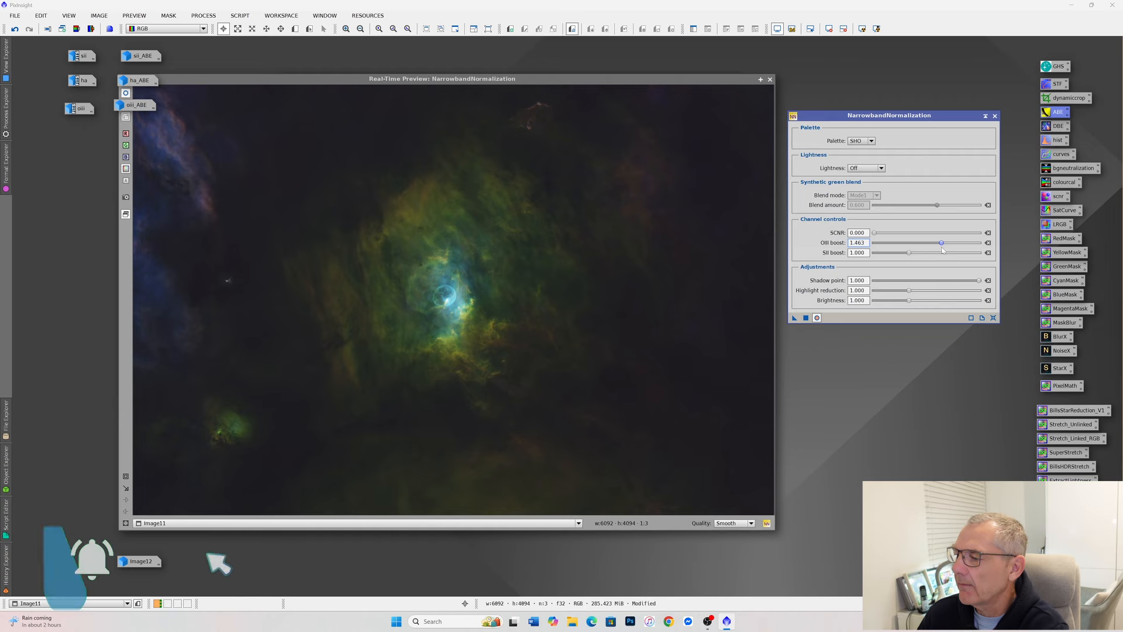
left_click_drag(942, 250, 945, 249)
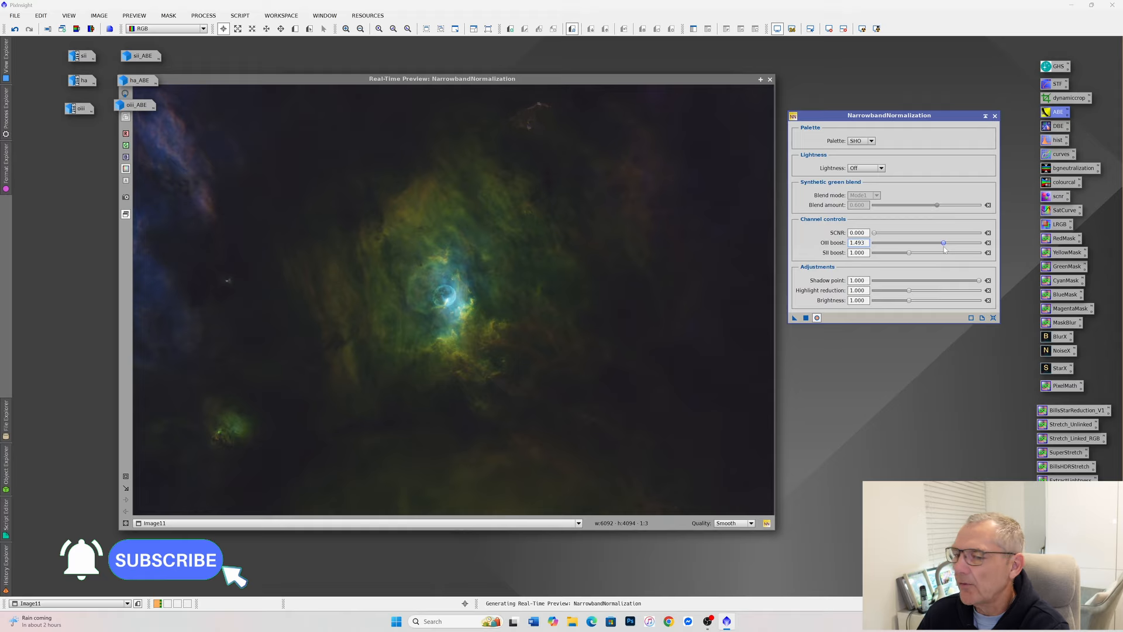
left_click_drag(908, 254, 932, 253)
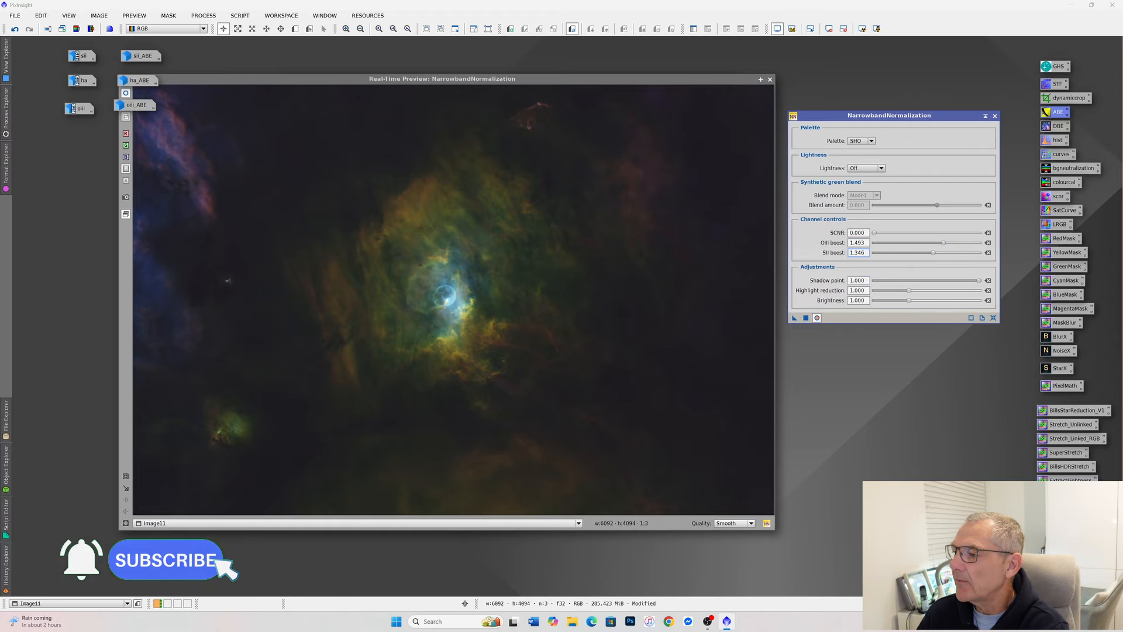
Apply the narrowband normalization to Image11, reset its settings to defaults, and close it along with the process console
left_click(806, 318)
left_click(806, 318)
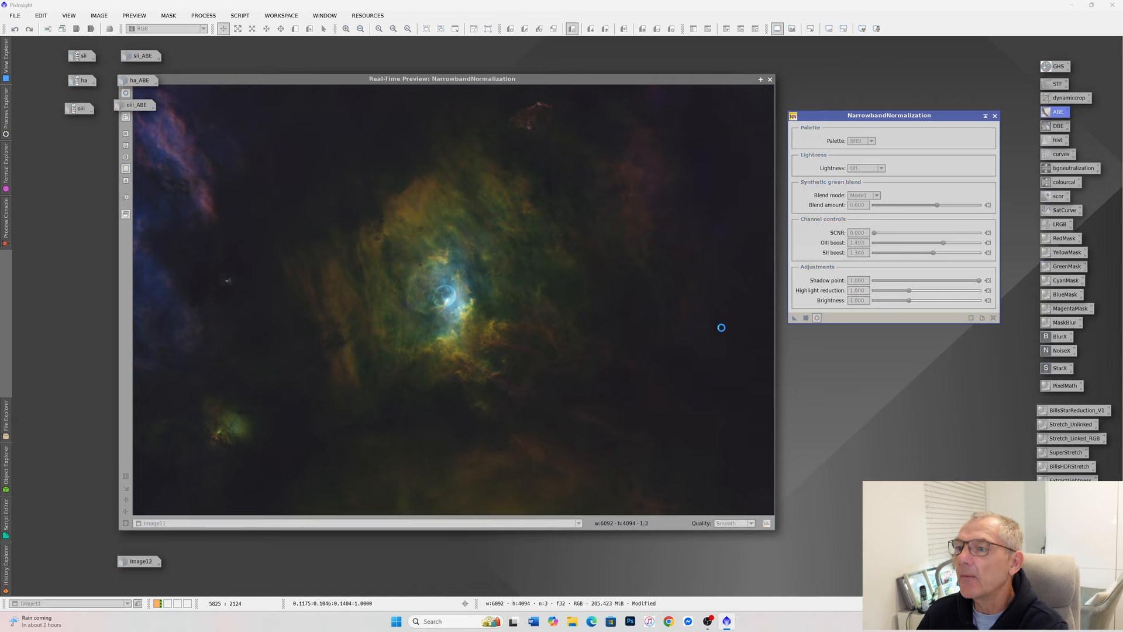
left_click(993, 318)
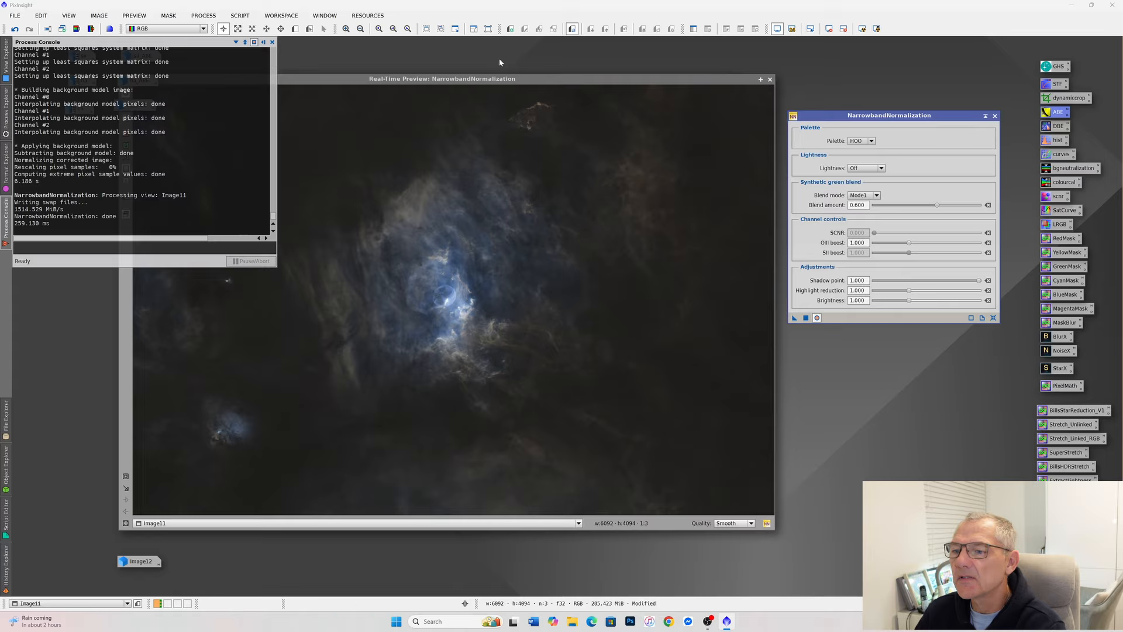
left_click(272, 42)
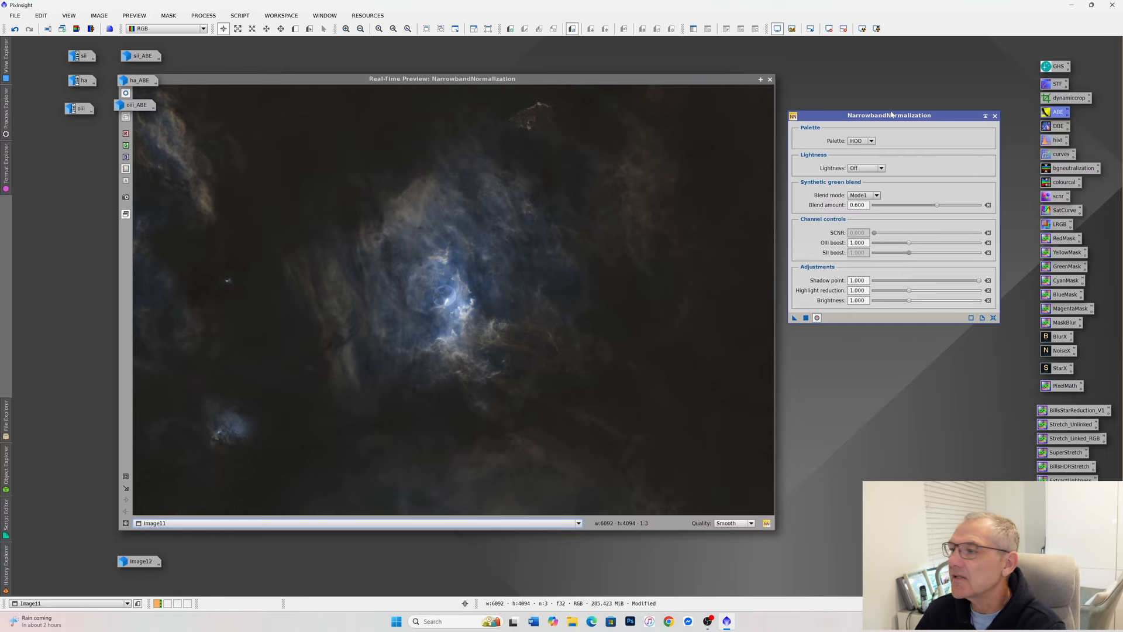
left_click(995, 116)
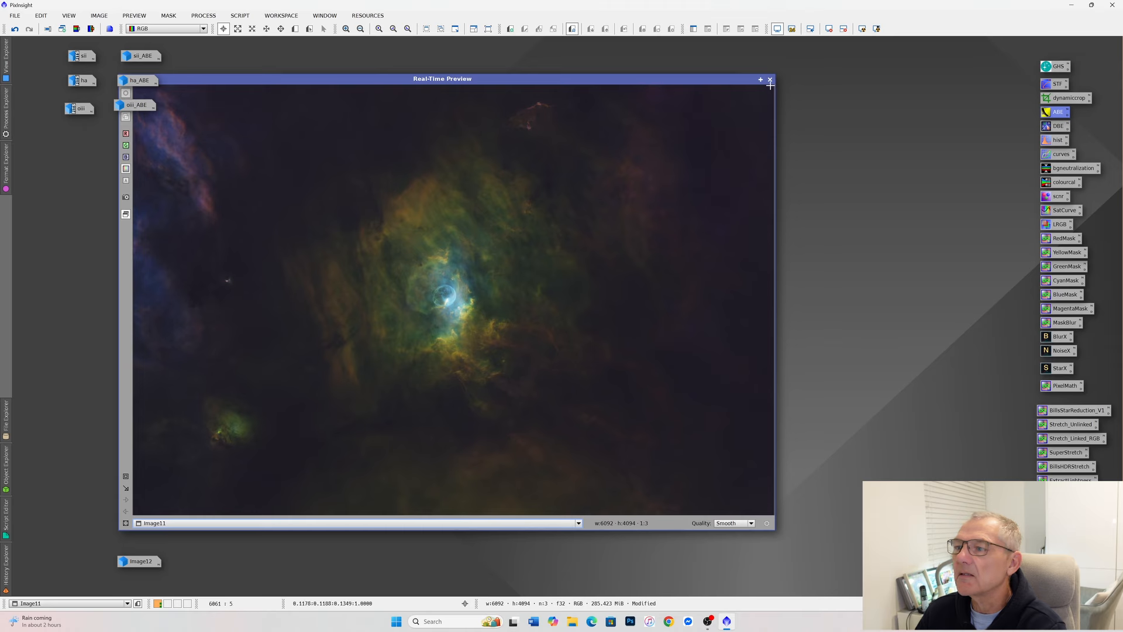
Examine the normalised Image11 at several magnifications, checking the colours around the bubble and across the whole frame
scroll(440, 294, "up", 3)
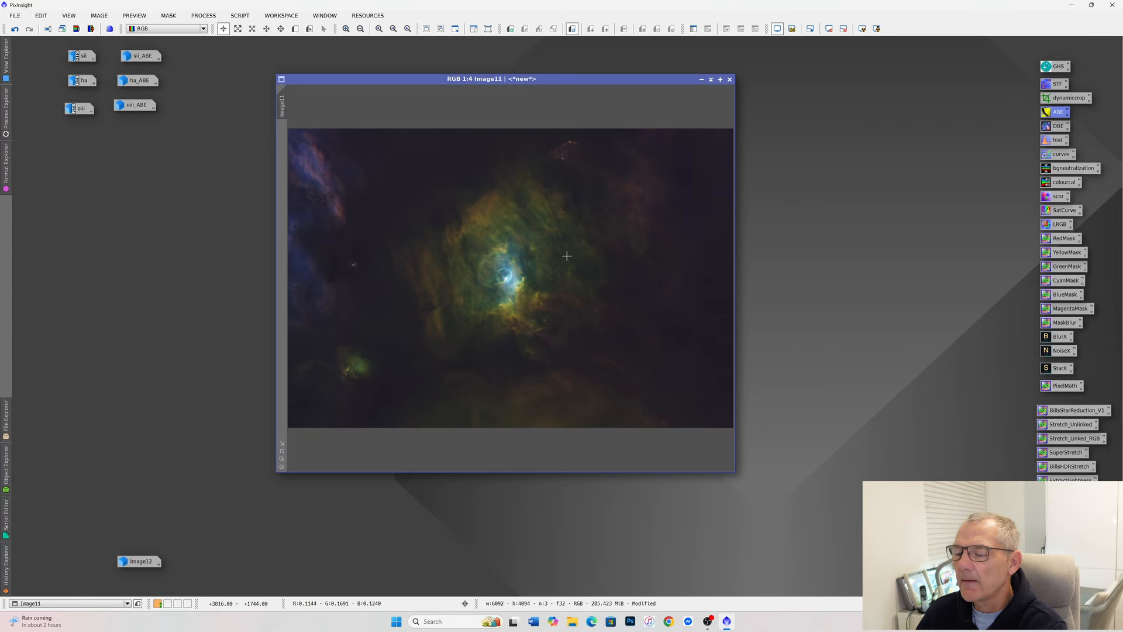
scroll(440, 294, "down", 2)
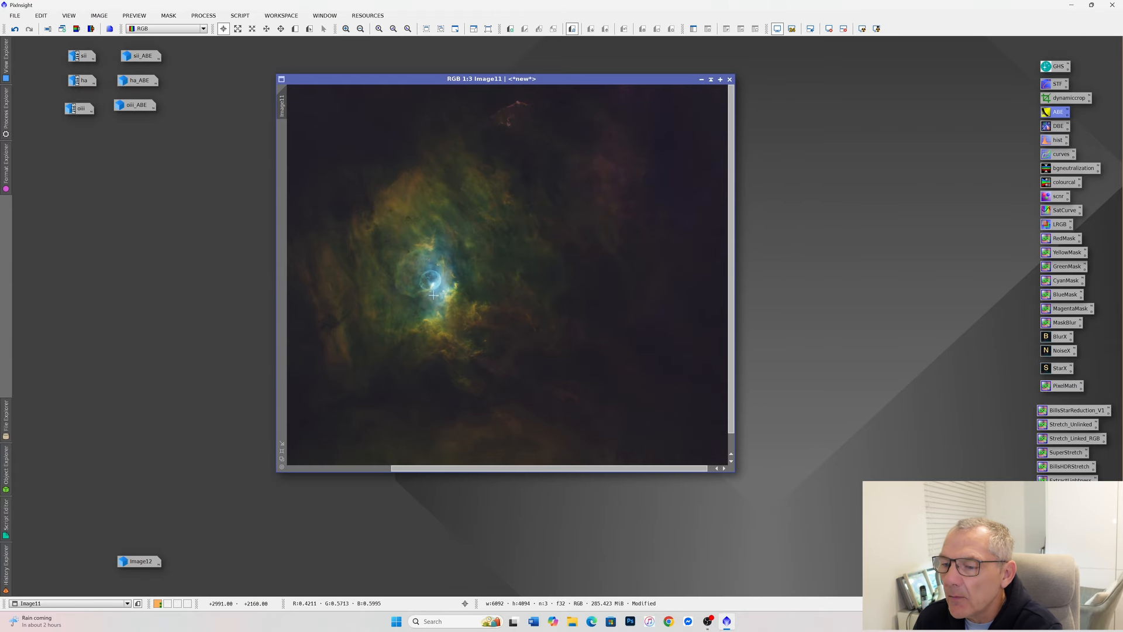
scroll(418, 293, "up", 2)
scroll(437, 290, "down", 2)
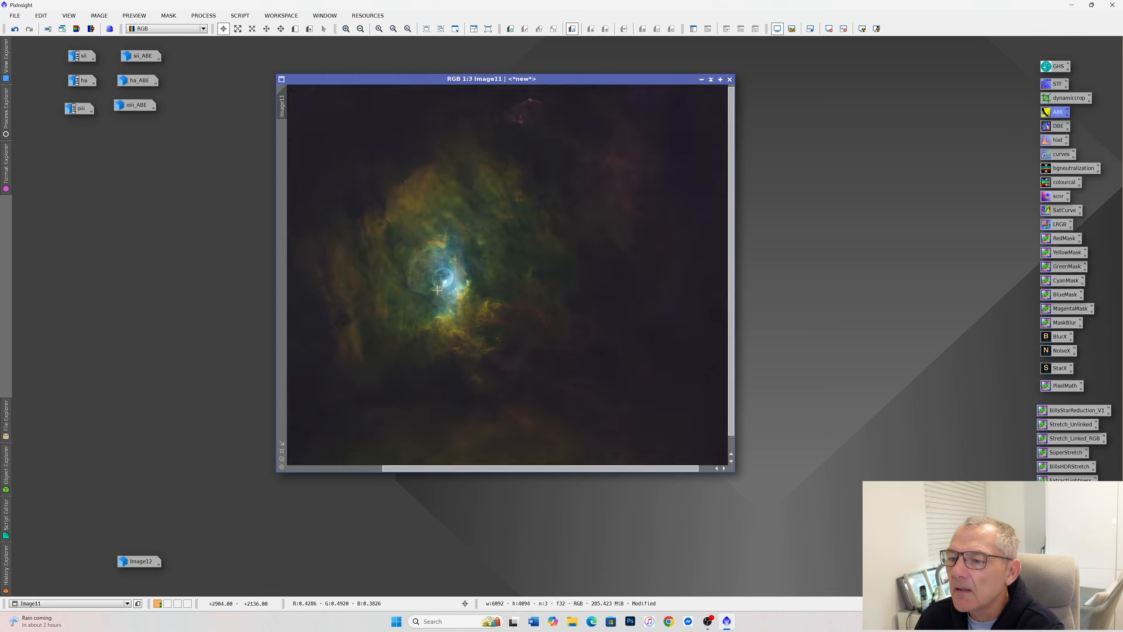
scroll(438, 290, "down", 1)
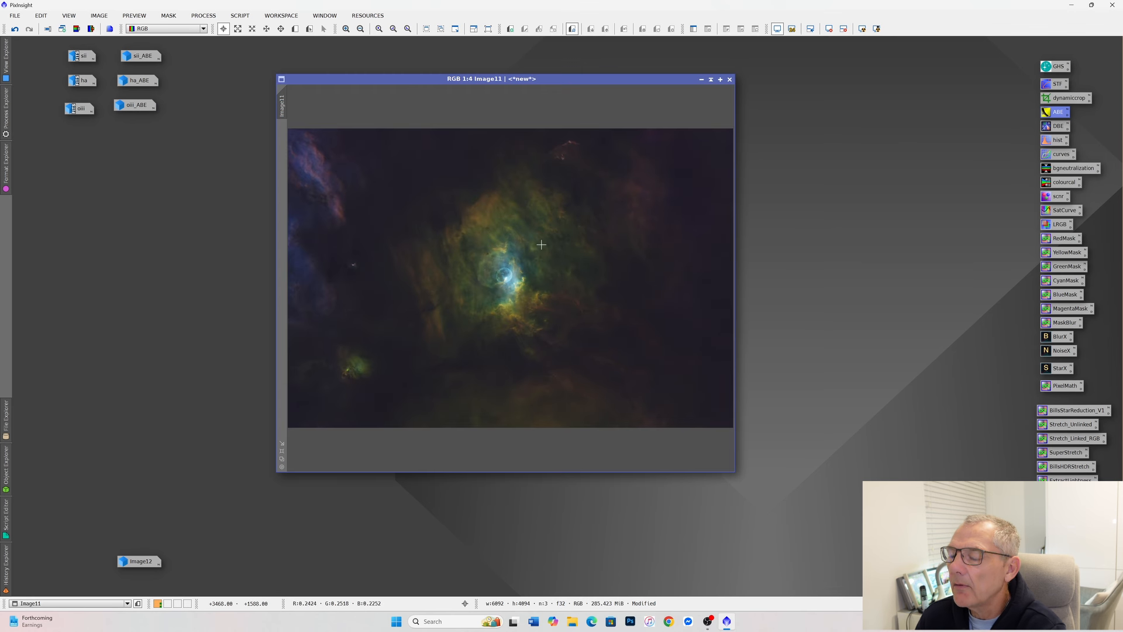
scroll(541, 245, "up", 2)
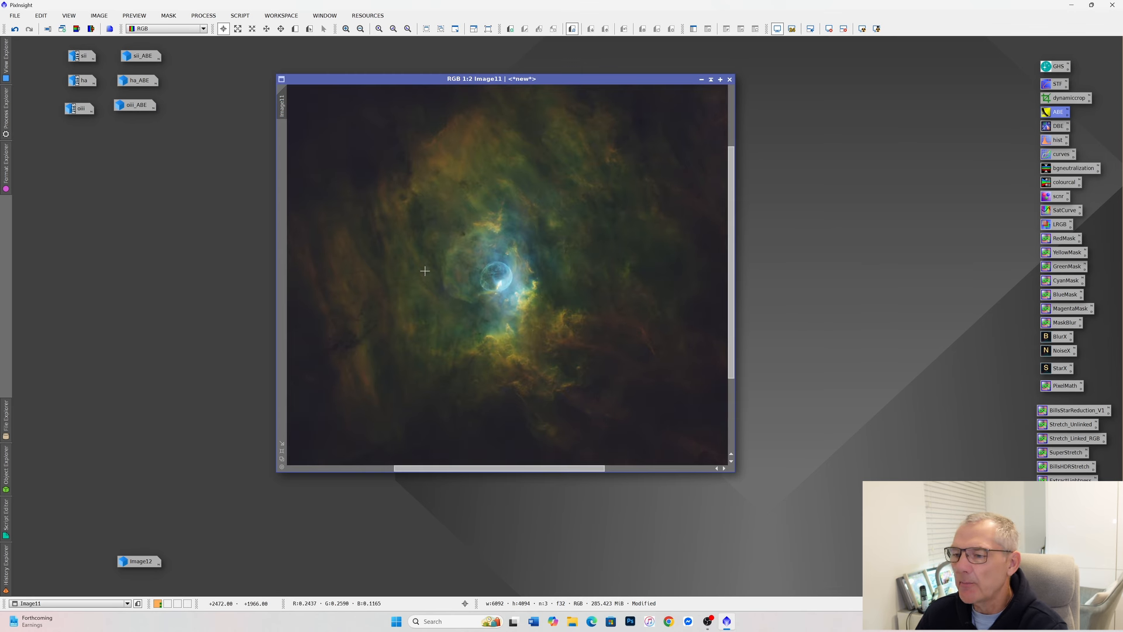
scroll(525, 283, "down", 1)
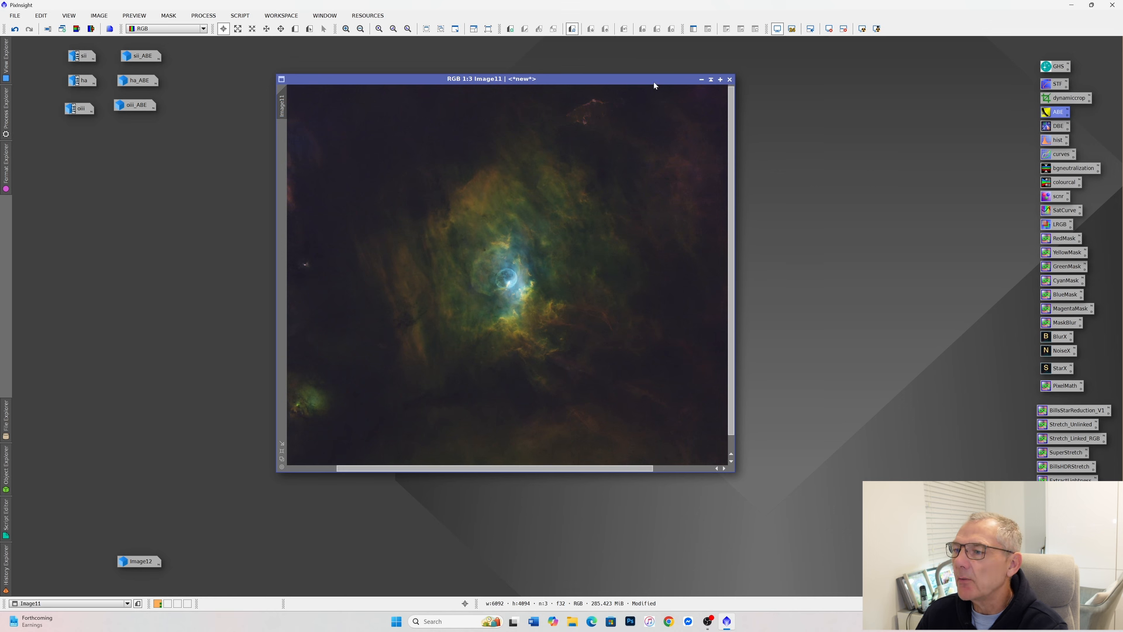
left_click_drag(658, 81, 683, 81)
scroll(515, 276, "down", 1)
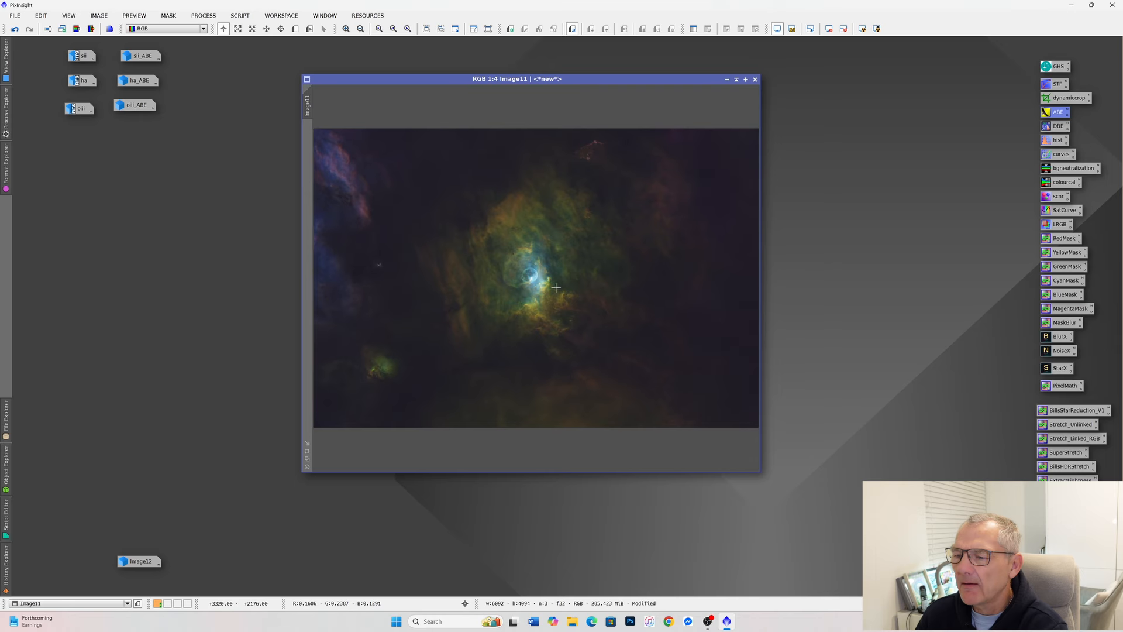
Open RangeSelection with its settings reset to defaults and start a real-time preview of Image11
left_click(199, 17)
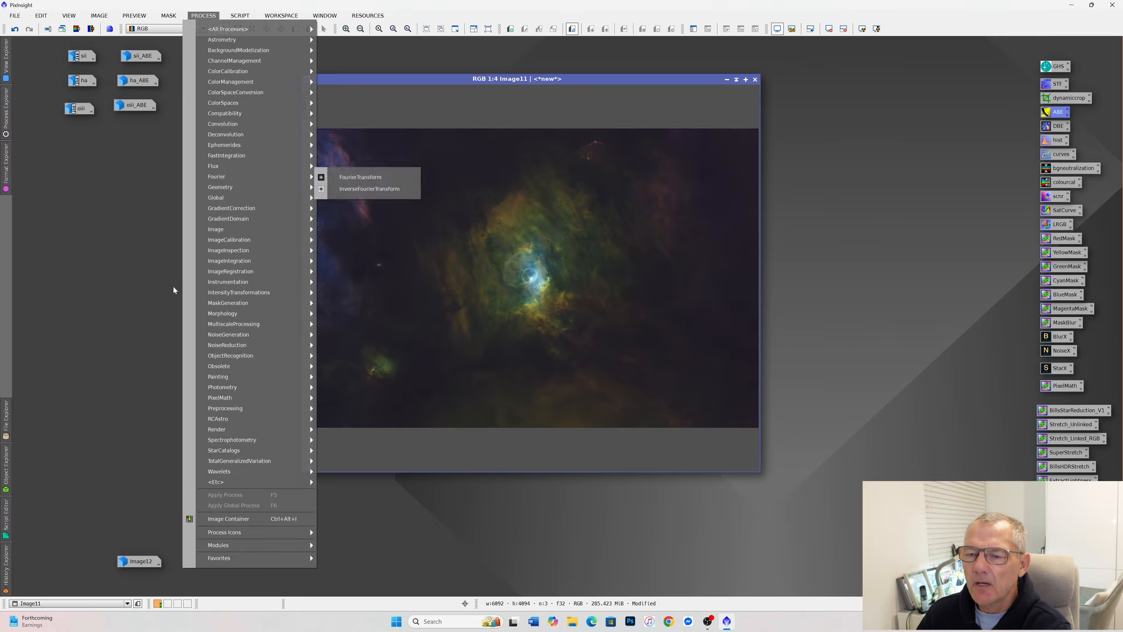
mouse_move(227, 304)
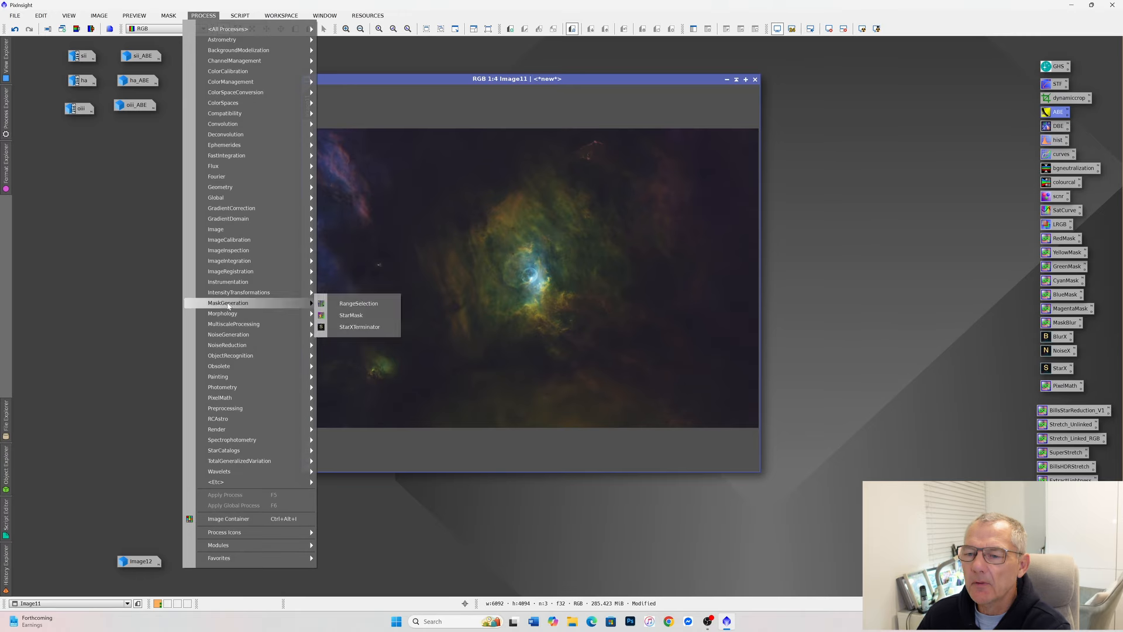
left_click(346, 304)
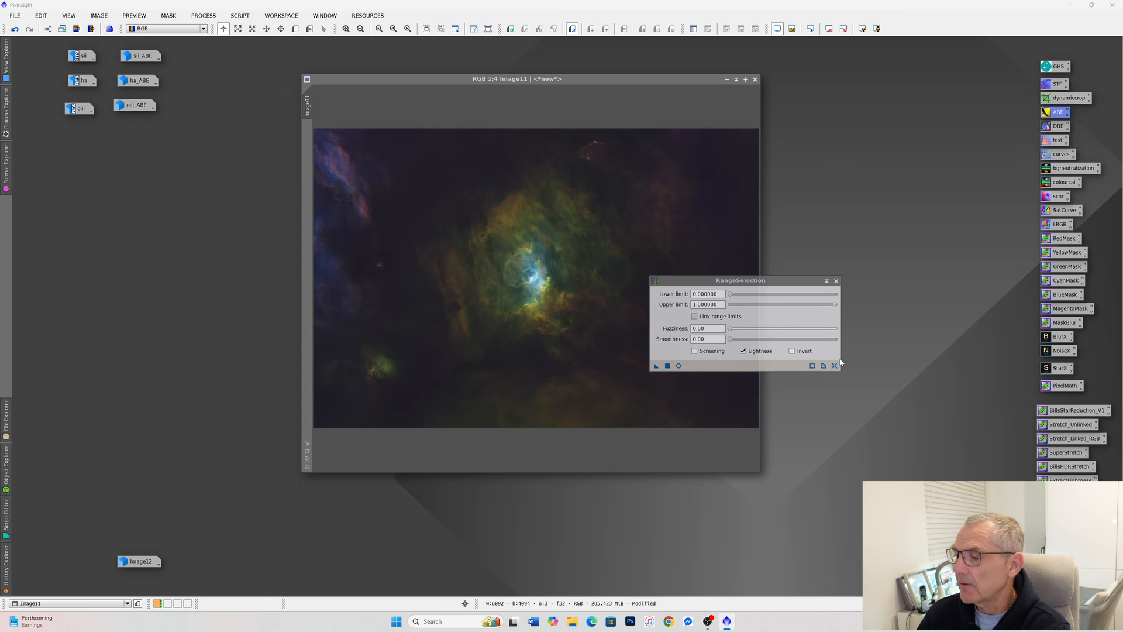
left_click(835, 366)
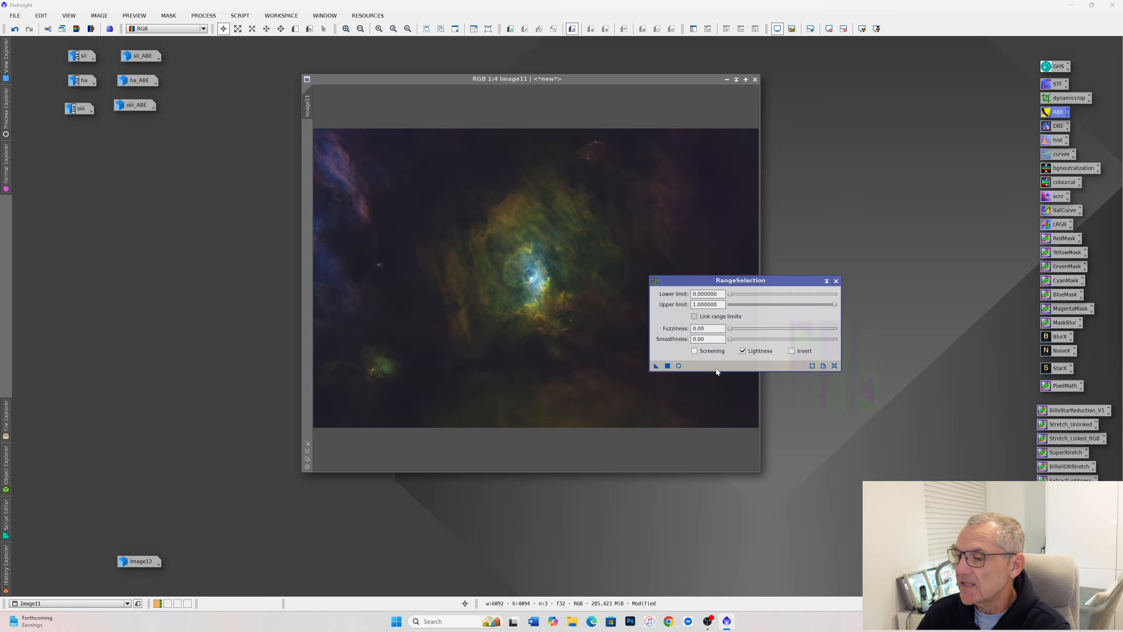
left_click(679, 366)
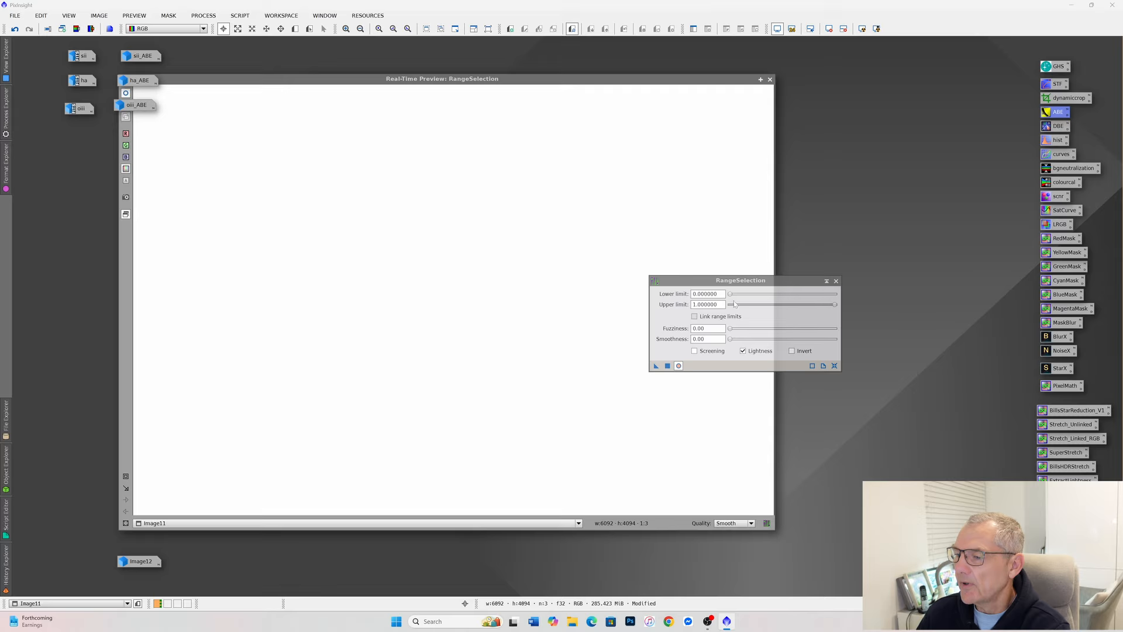
Generate a range mask of the bright nebula from Image11 with lower limit 0.24 and smoothness 25.5
left_click_drag(732, 297, 753, 296)
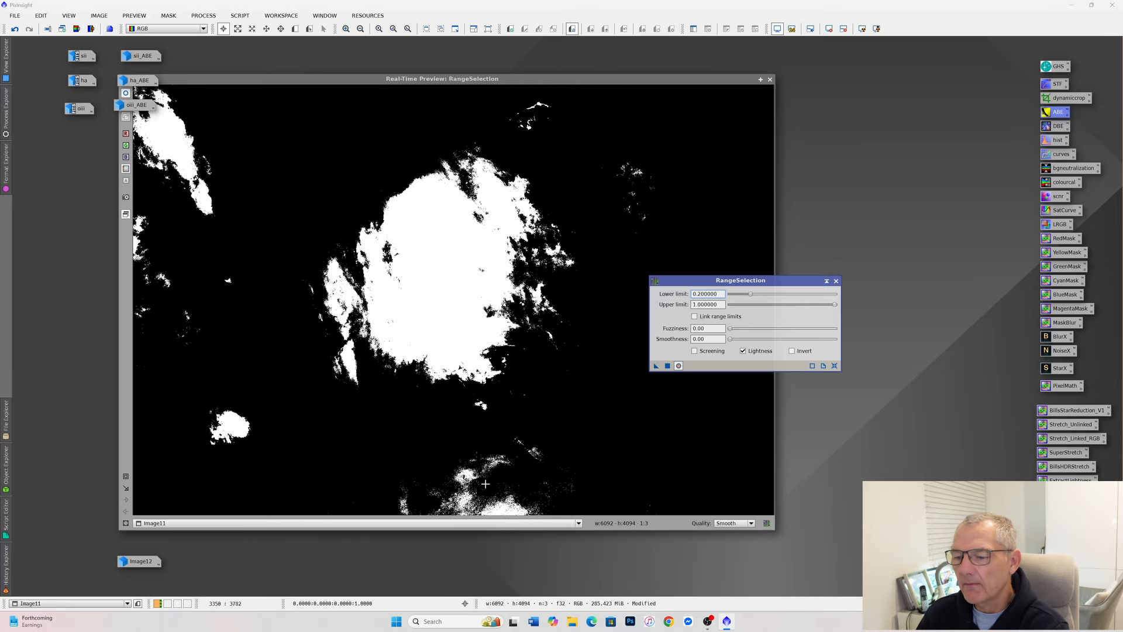
left_click_drag(751, 294, 755, 296)
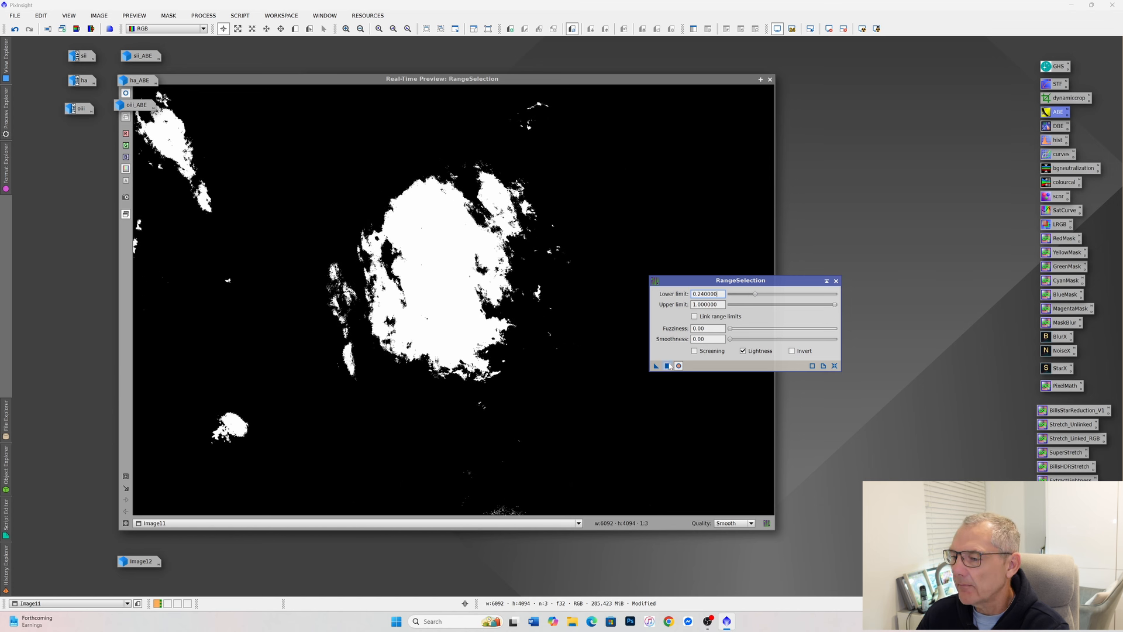
left_click_drag(731, 340, 756, 339)
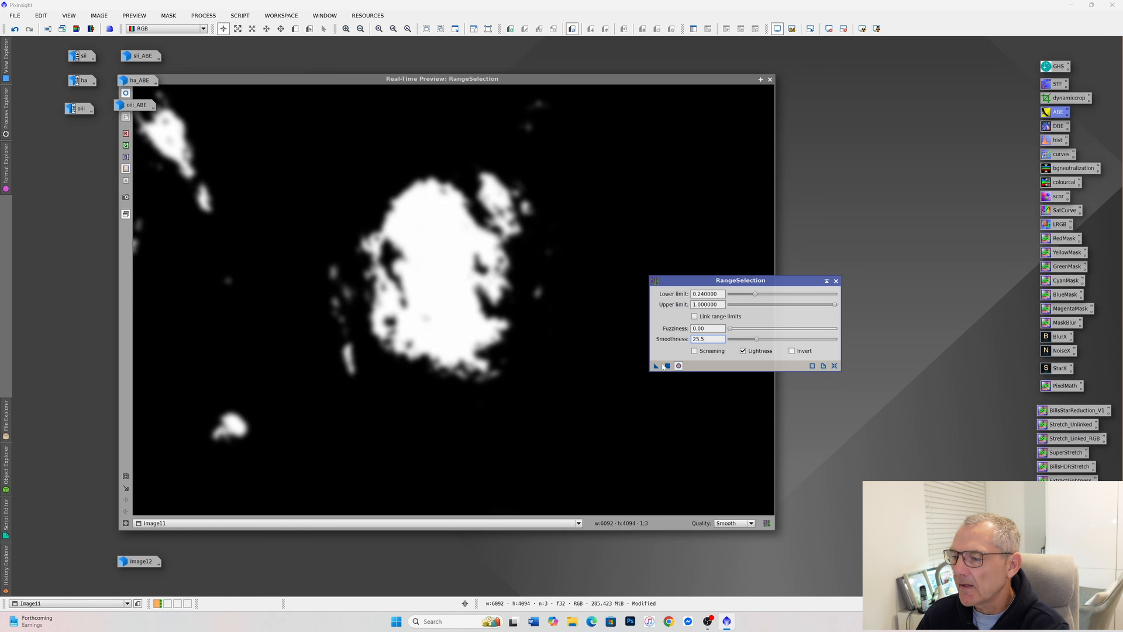
left_click(668, 367)
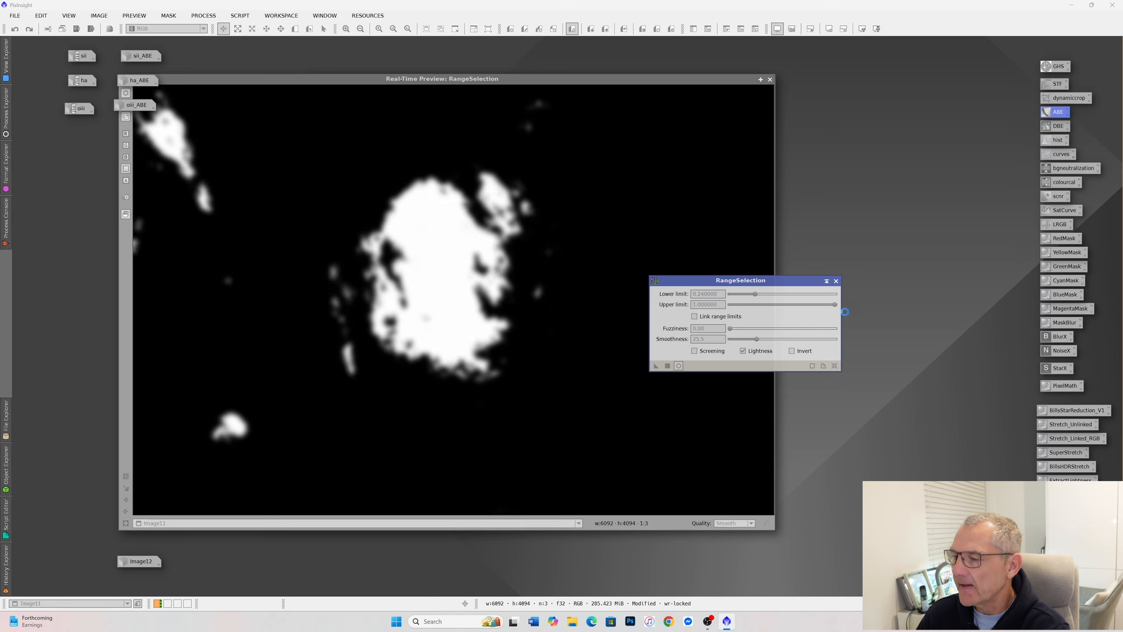
Close RangeSelection, its preview and the console, and apply the new range mask to Image11 so the background is protected
left_click(836, 282)
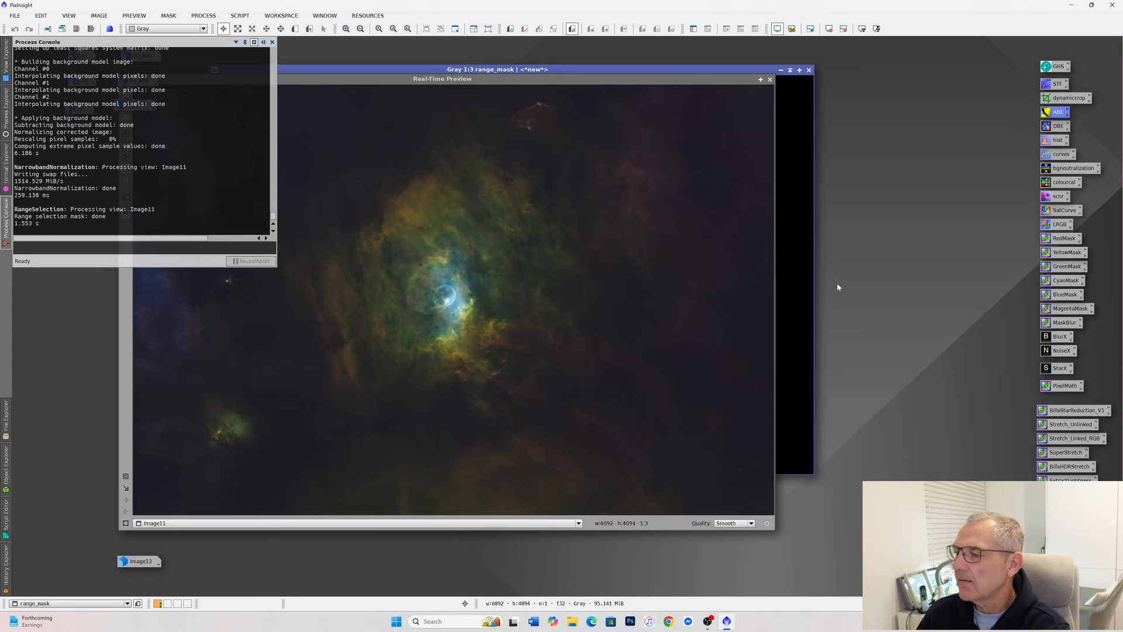
left_click(770, 80)
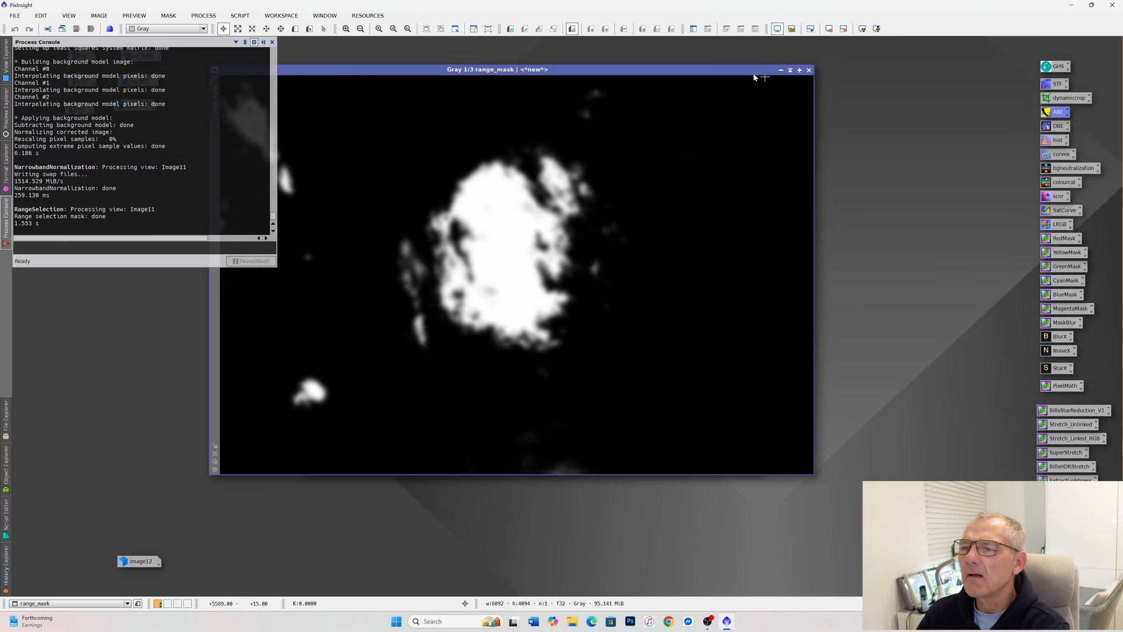
left_click(272, 42)
left_click_drag(330, 72, 480, 97)
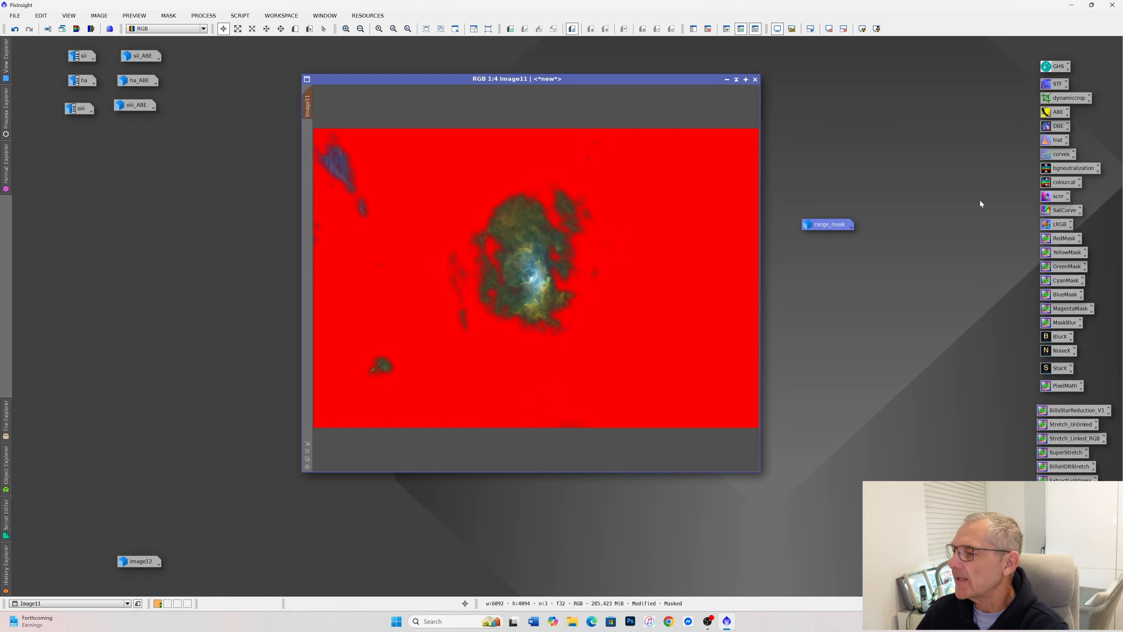
Raise the blue channel midtones of the masked nebula with CurvesTransformation using a real-time preview, apply the curve, and close the tool and preview
double_click(1061, 154)
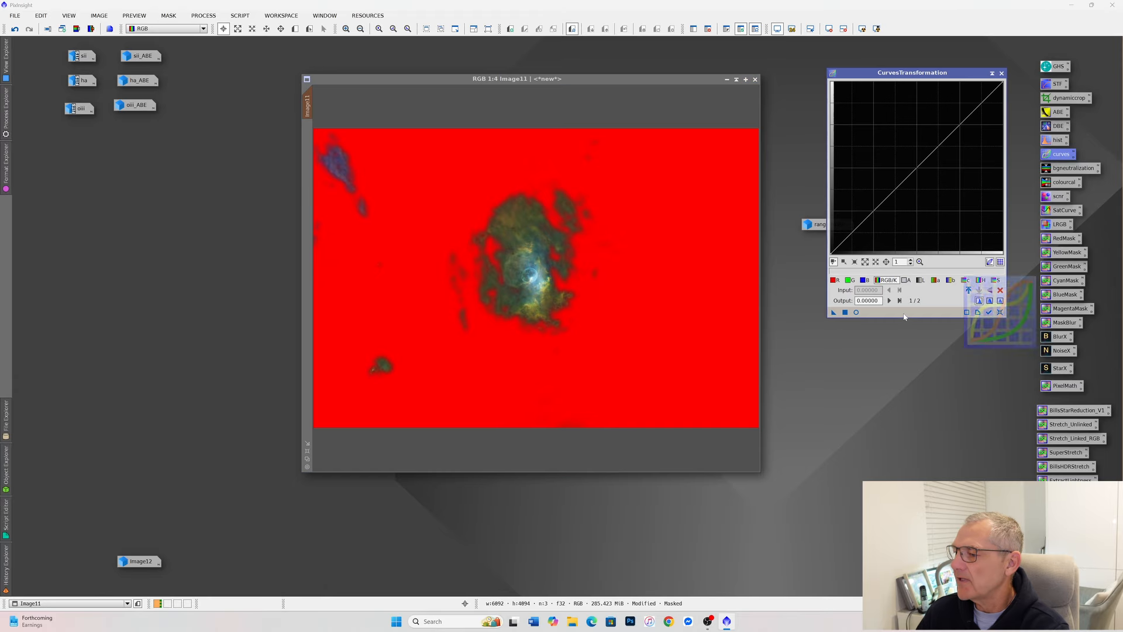
left_click(856, 313)
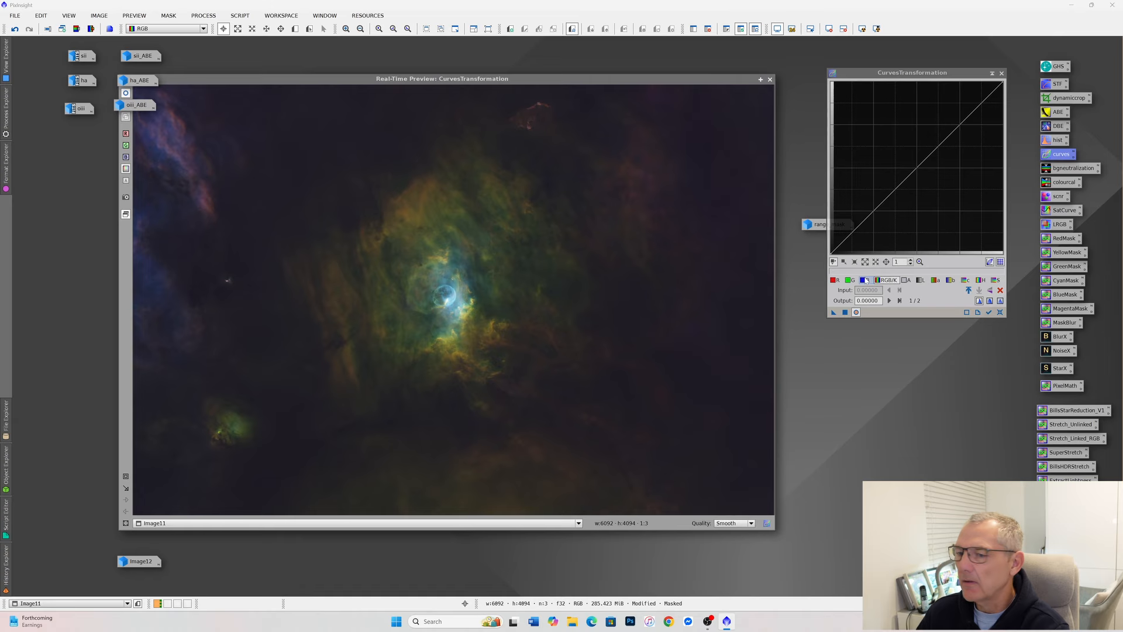
left_click(865, 280)
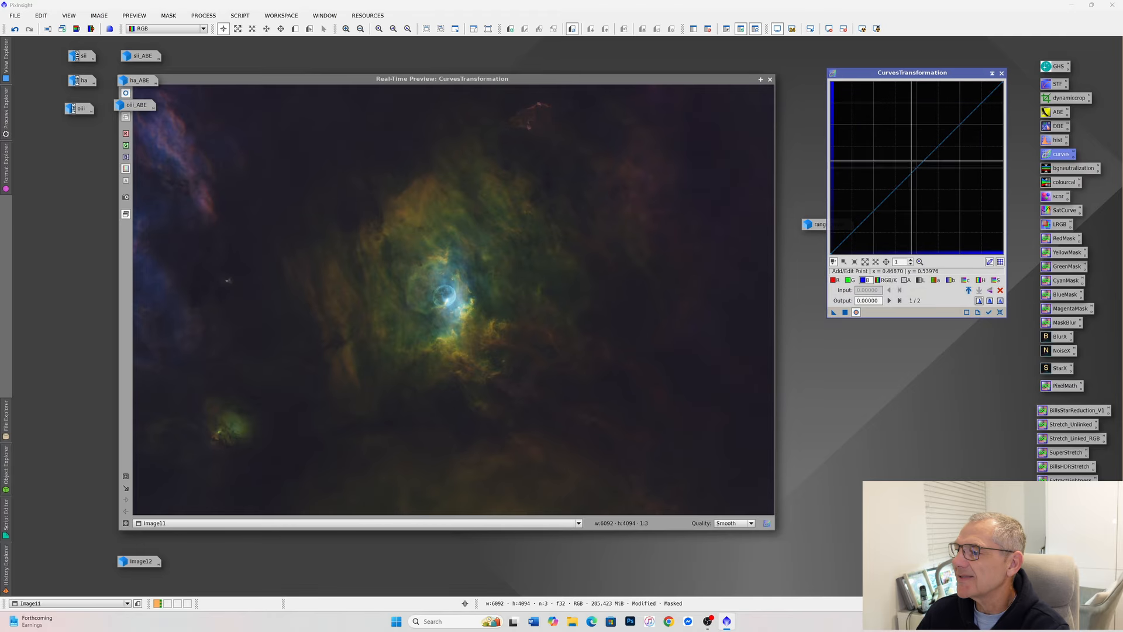
left_click_drag(929, 153, 919, 145)
left_click(844, 313)
left_click(1000, 312)
left_click(1001, 73)
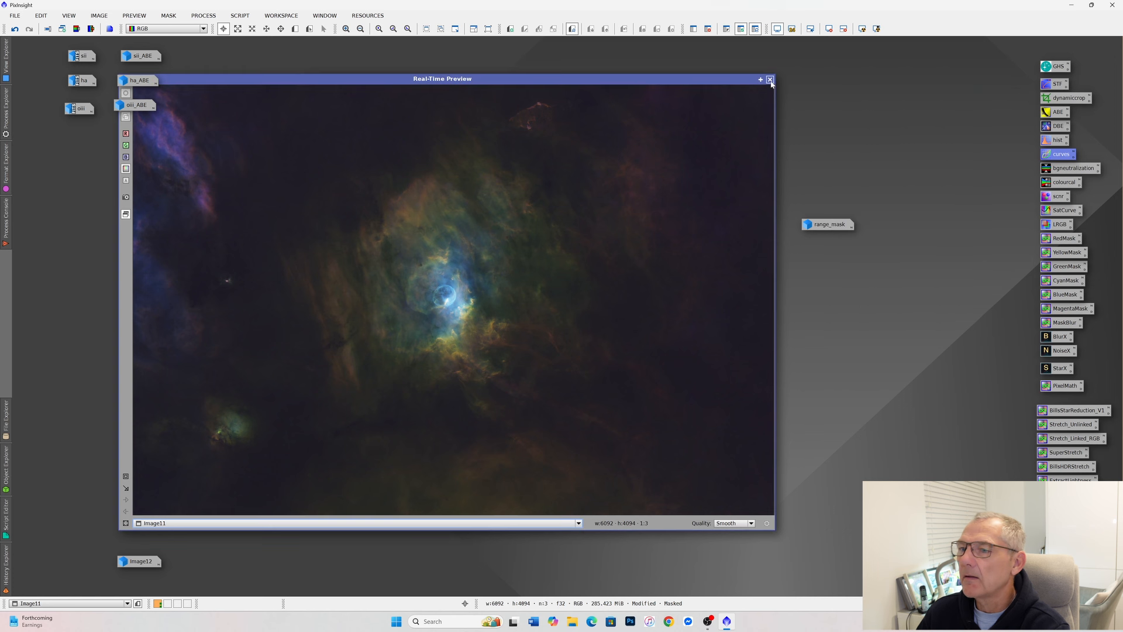
left_click(770, 80)
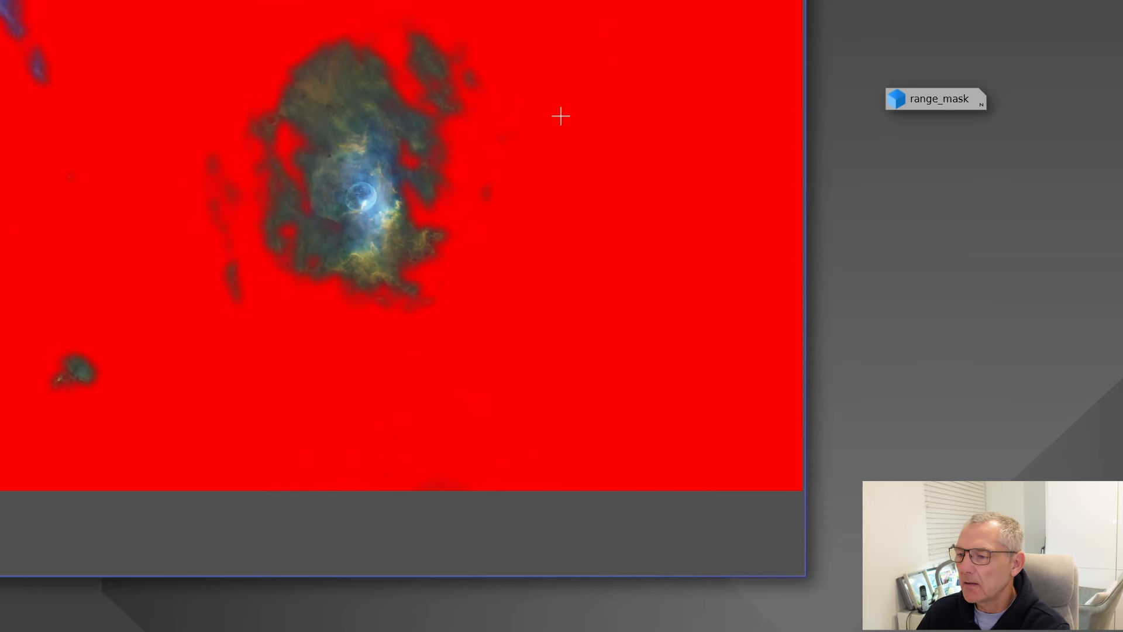
Invert the mask on Image11 so the bright nebula is protected and the background is exposed
right_click(634, 233)
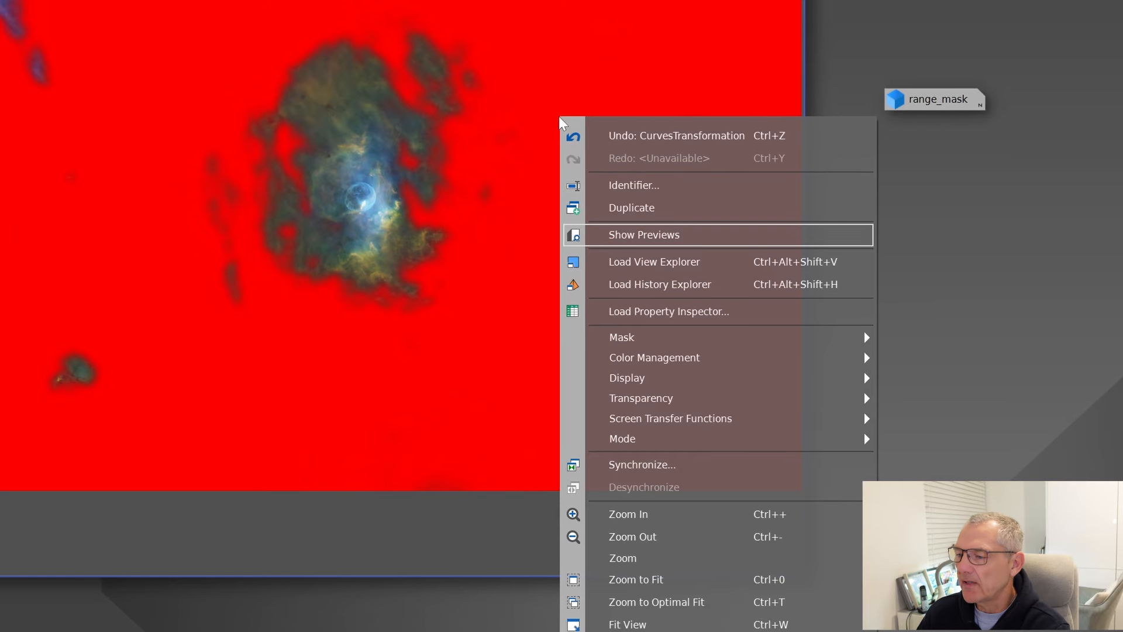
mouse_move(860, 340)
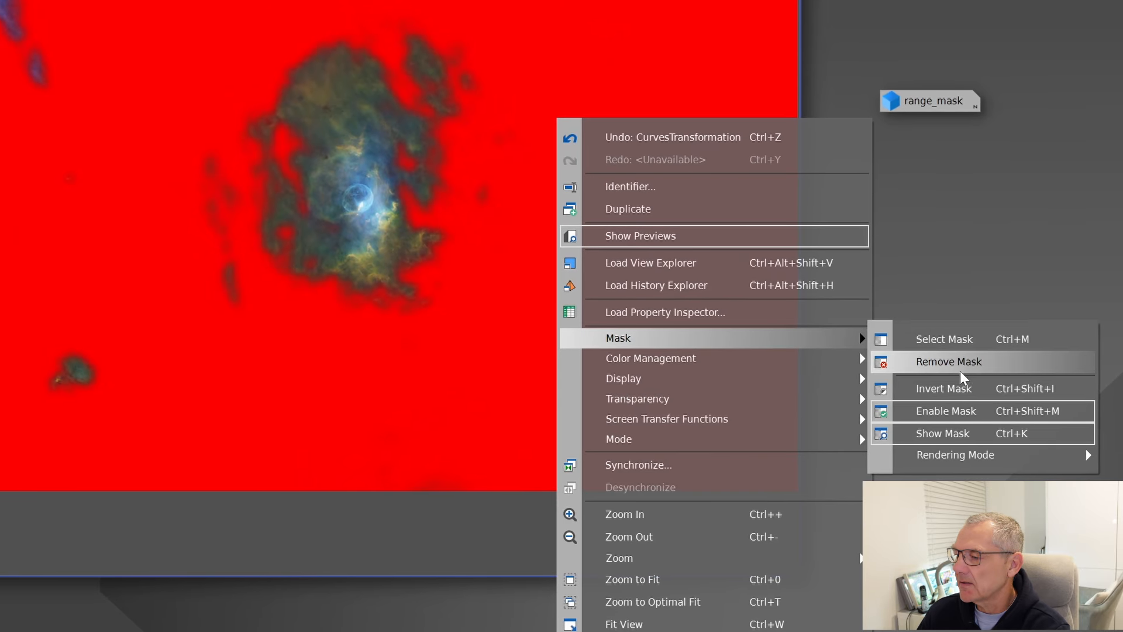
left_click(942, 389)
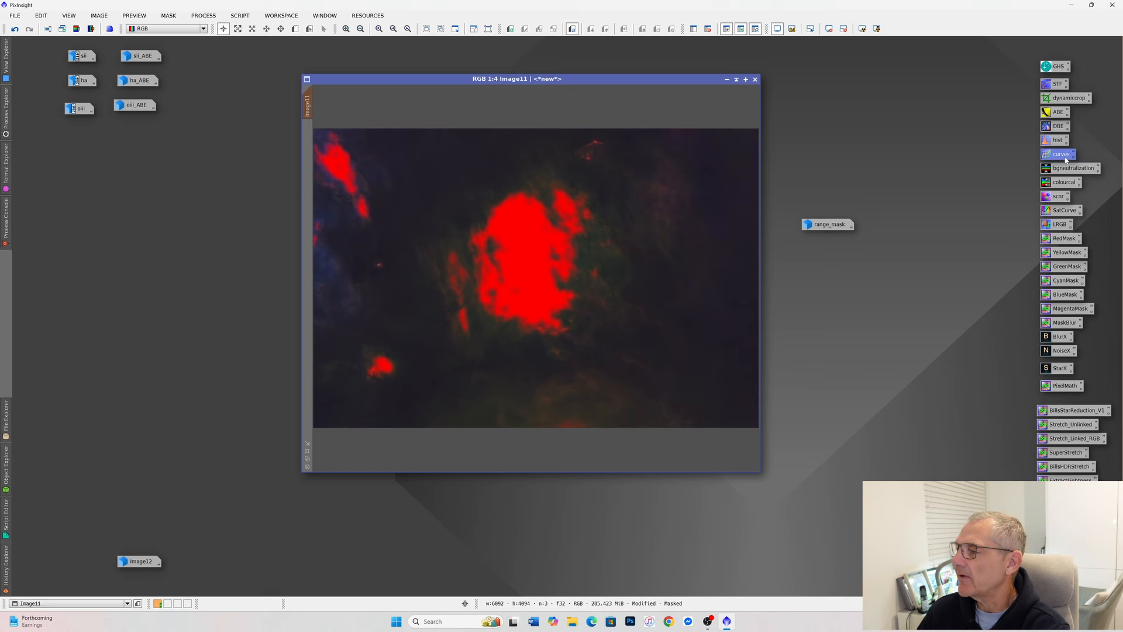
Shape an RGB/K contrast curve for the masked Image11 in CurvesTransformation with real-time preview, using points about 0.64/0.79 and 0.23/0.26
double_click(1059, 154)
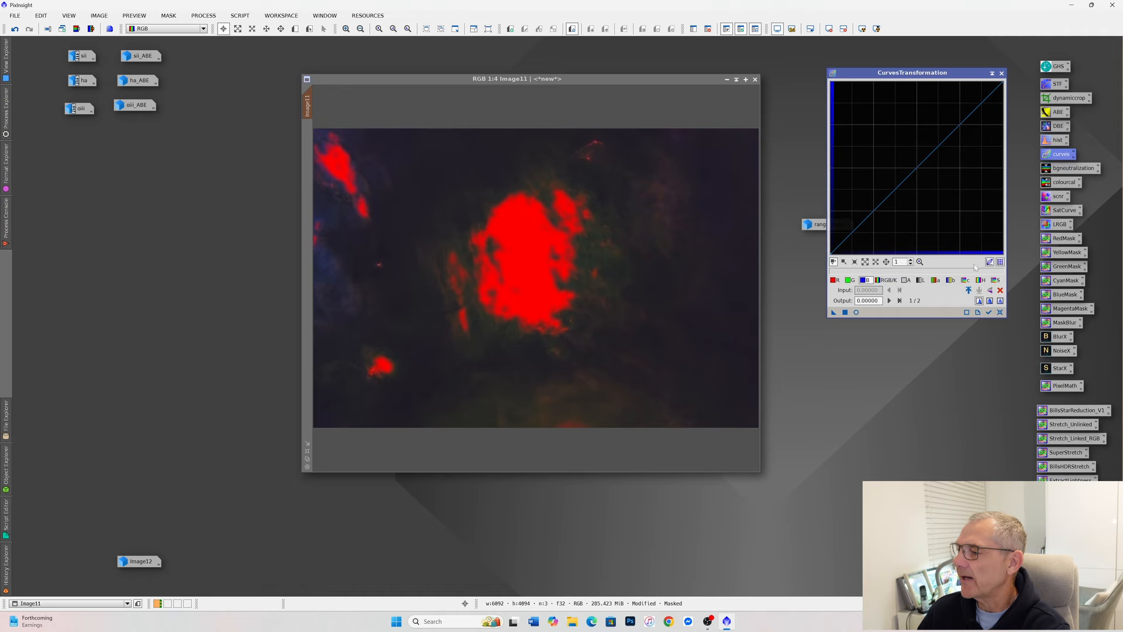
left_click(1001, 313)
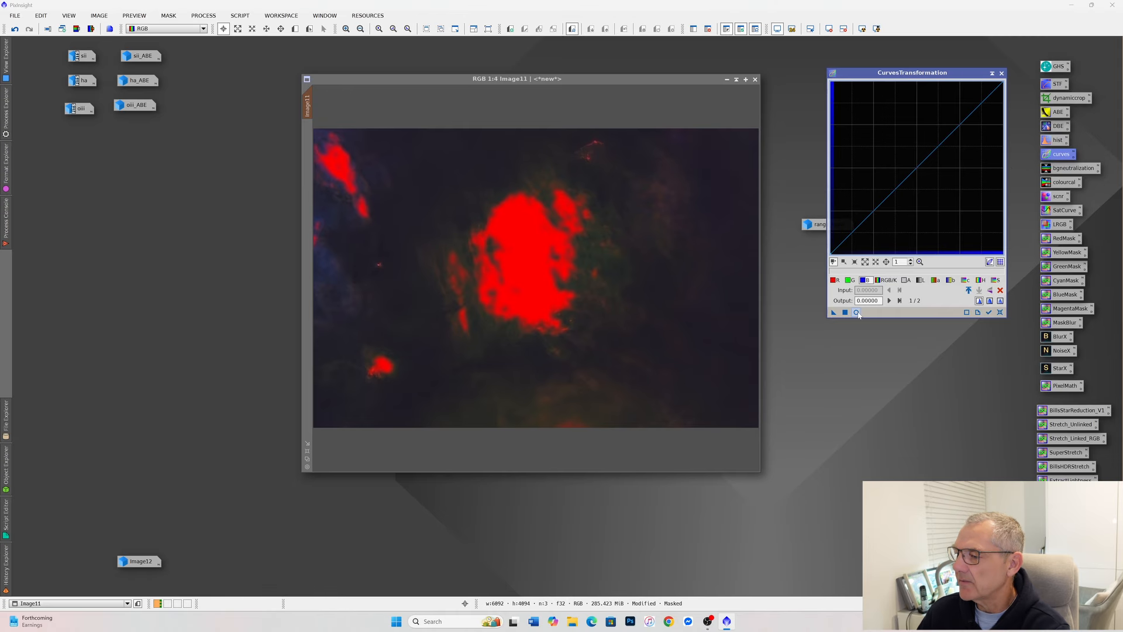
left_click(856, 313)
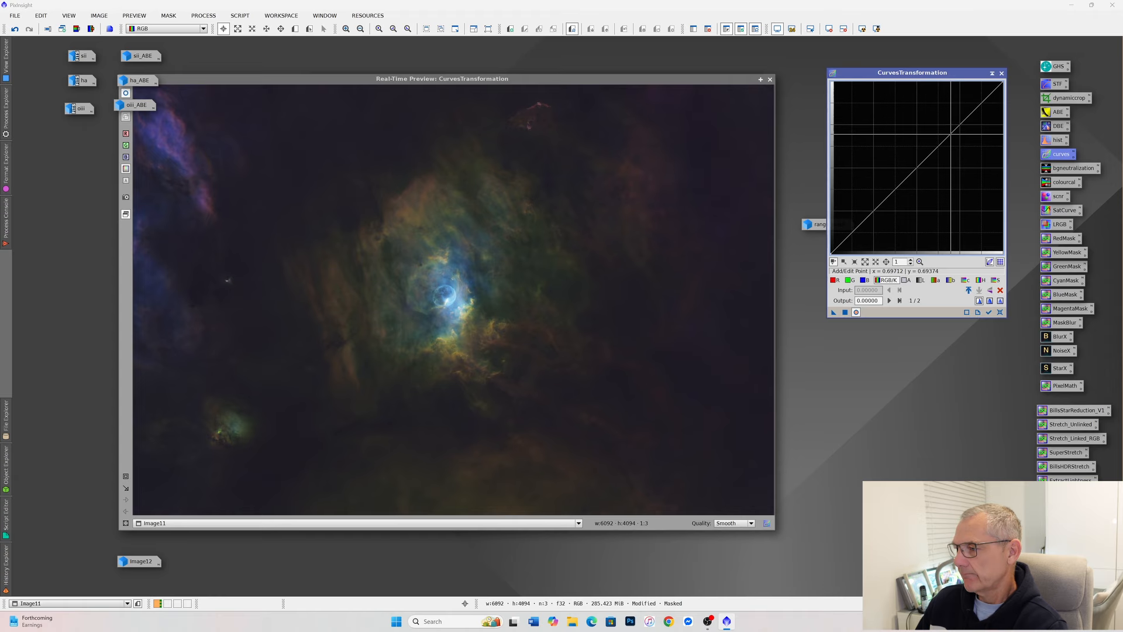
left_click_drag(946, 138, 941, 117)
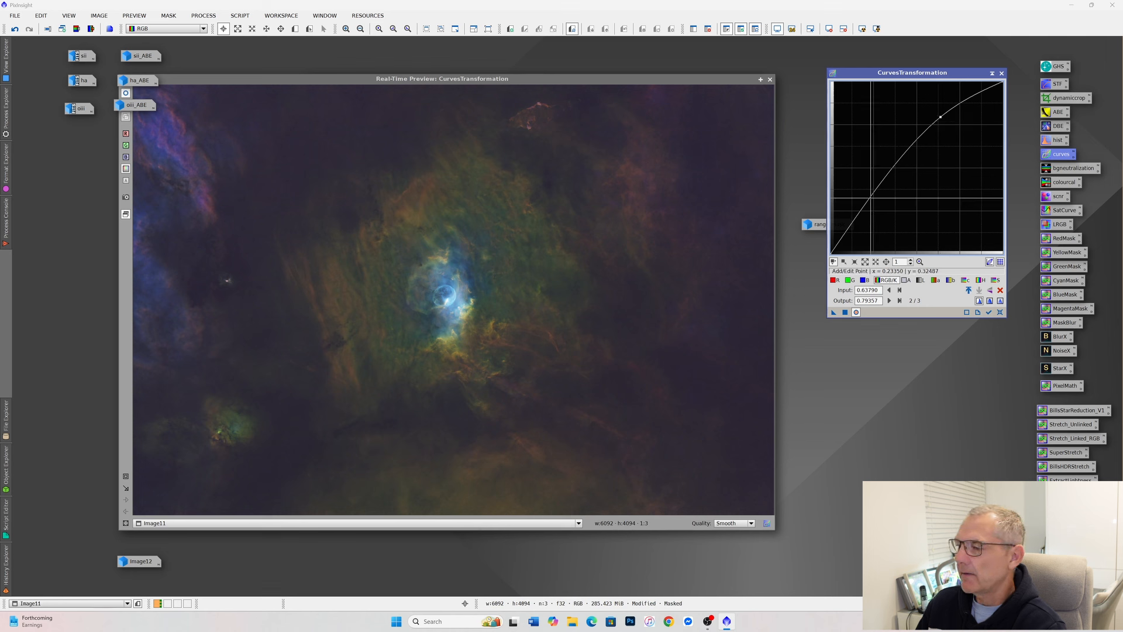
left_click_drag(872, 197, 870, 210)
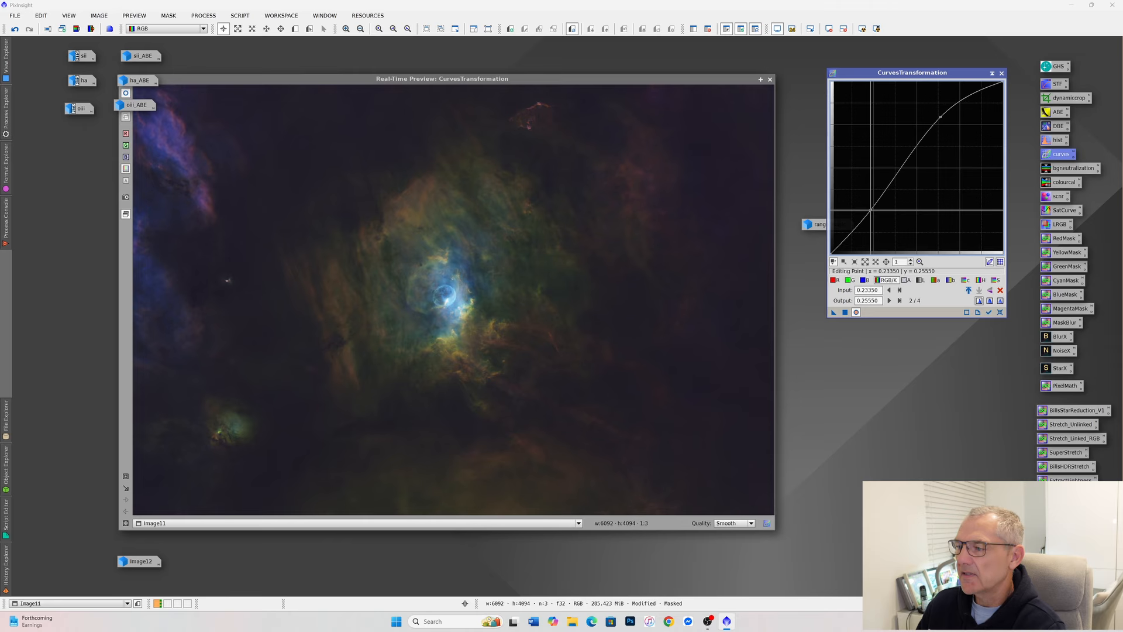
Apply the contrast curve to Image11, reset CurvesTransformation, and close the tool and its real-time preview
left_click(846, 313)
left_click(999, 313)
left_click(1002, 74)
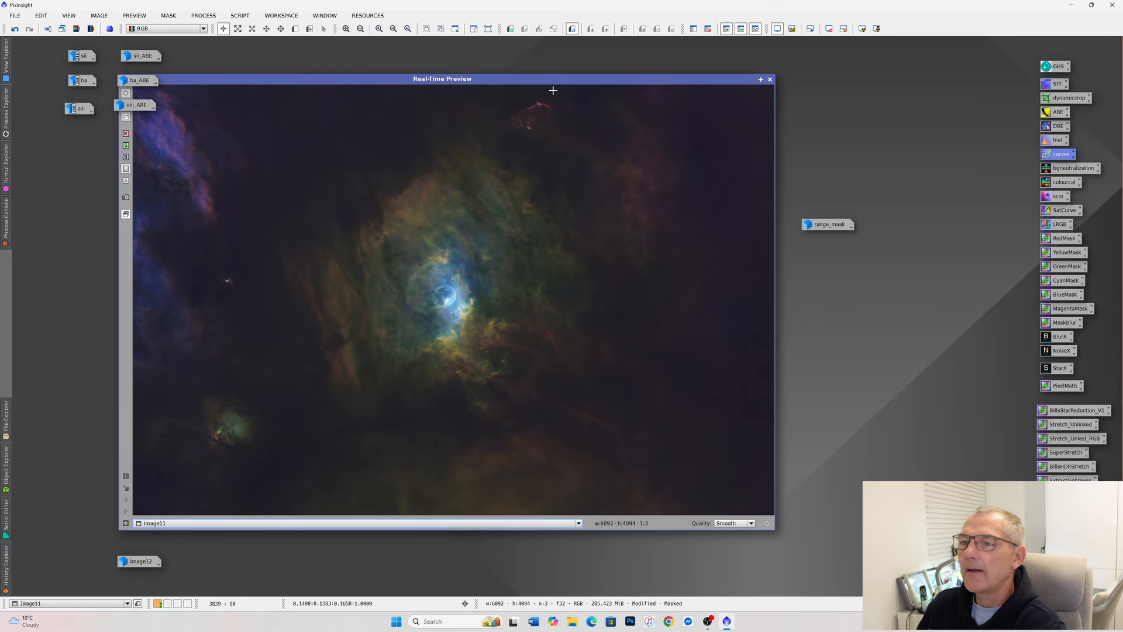
left_click(769, 79)
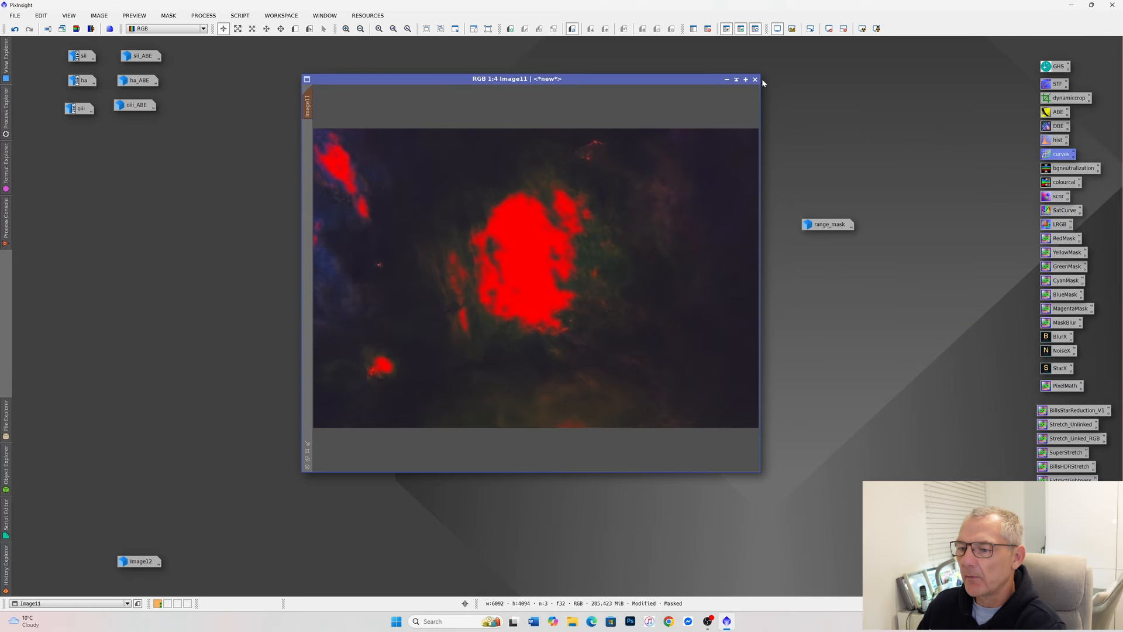
Remove the range mask from Image11
right_click(585, 266)
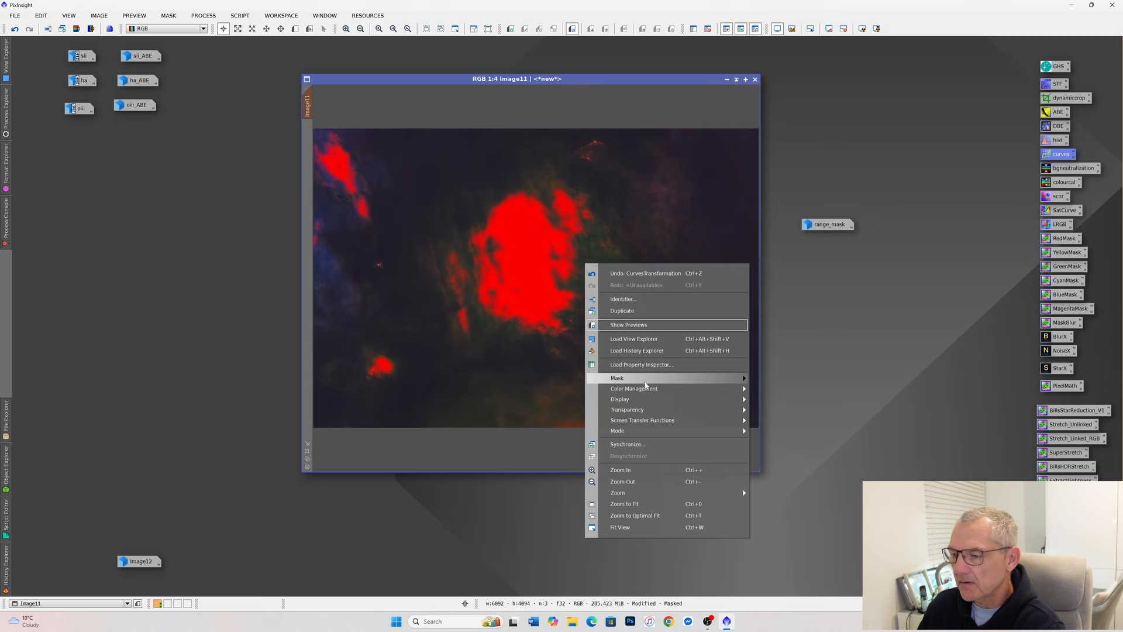
mouse_move(720, 378)
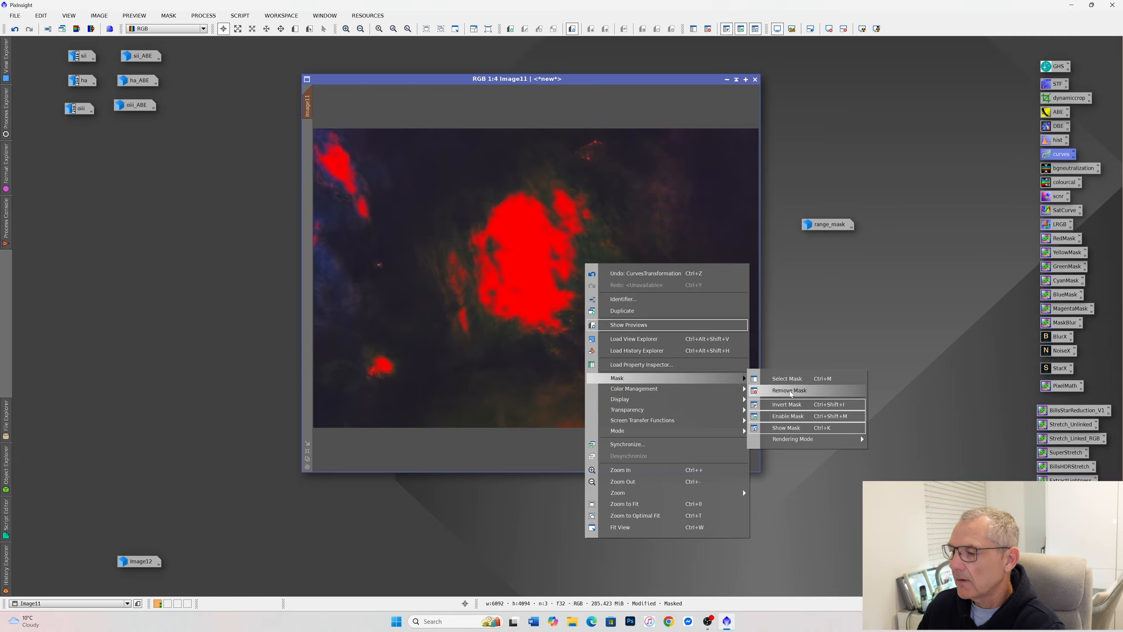
left_click(789, 390)
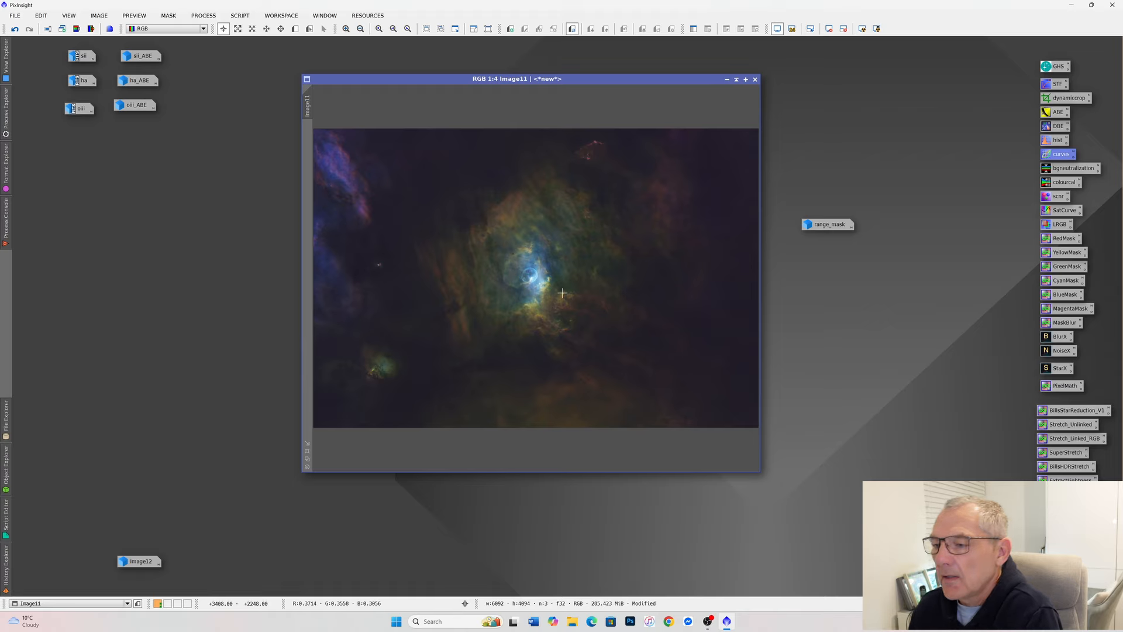
Remove green from Image11 using SCNR with amount 0.80, close the tool, and move the minimized range mask away from the image
double_click(1058, 196)
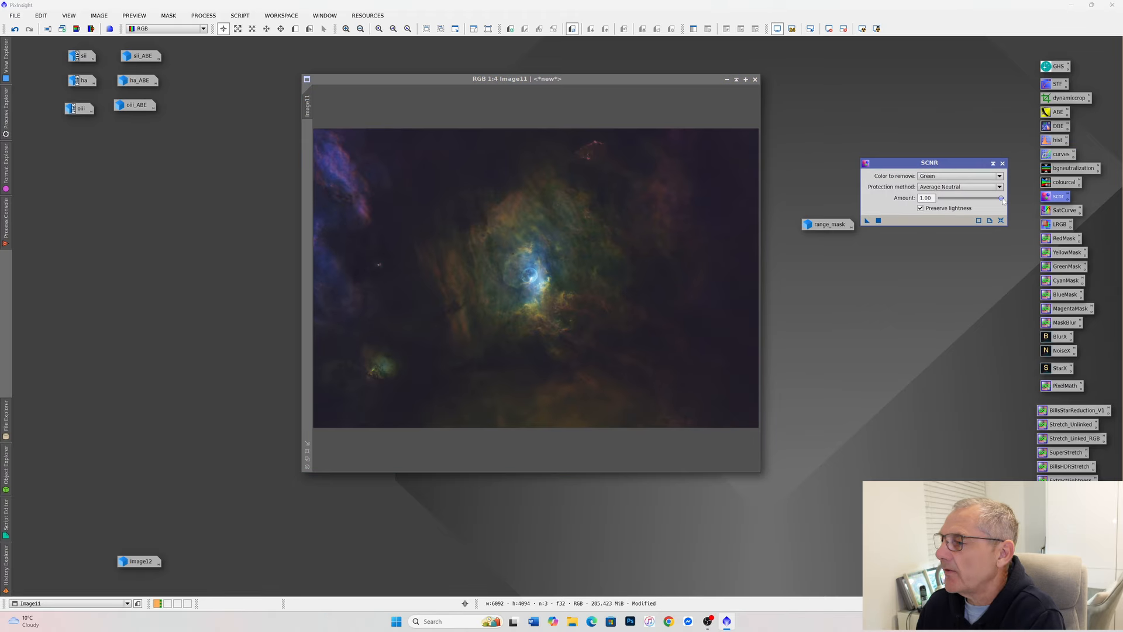
left_click_drag(997, 199, 992, 197)
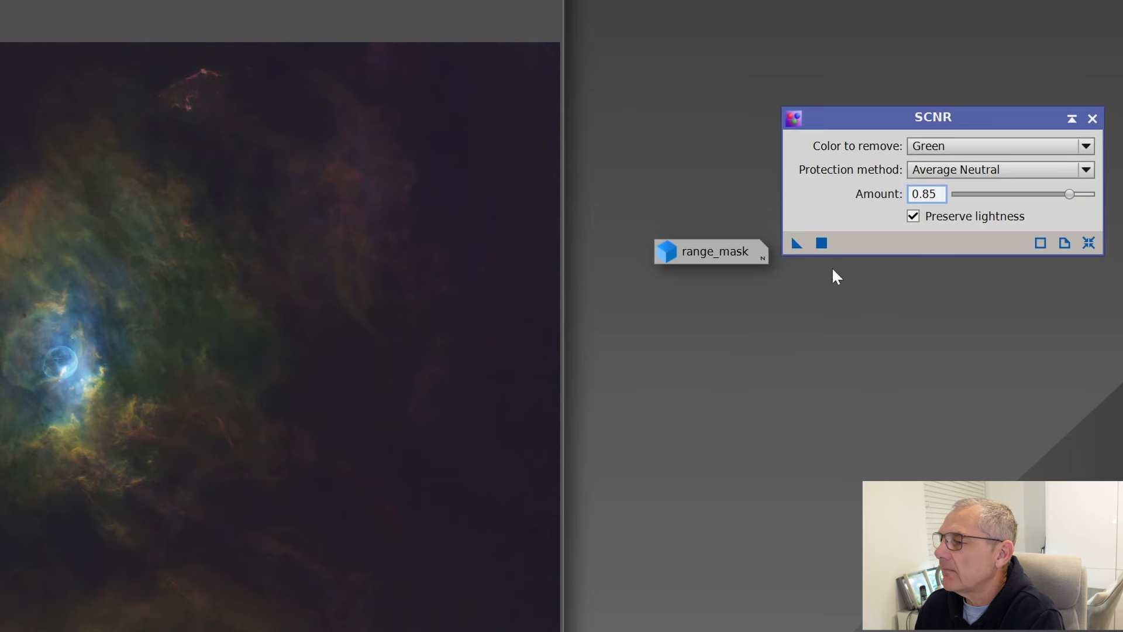
left_click_drag(1070, 193, 1066, 194)
left_click_drag(797, 243, 246, 403)
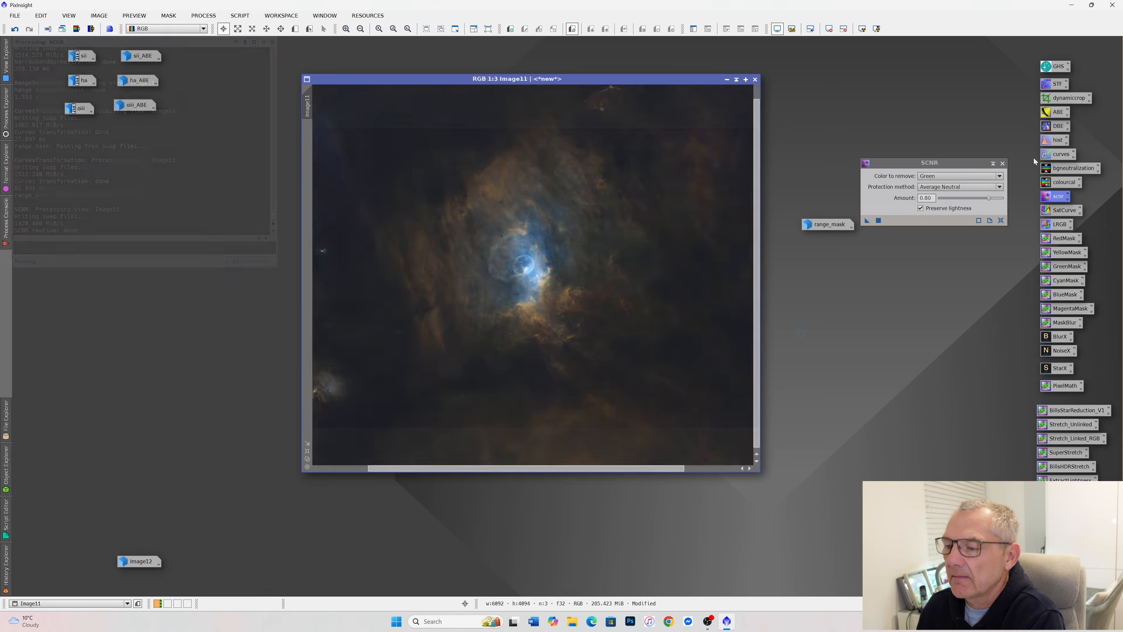
left_click(1002, 164)
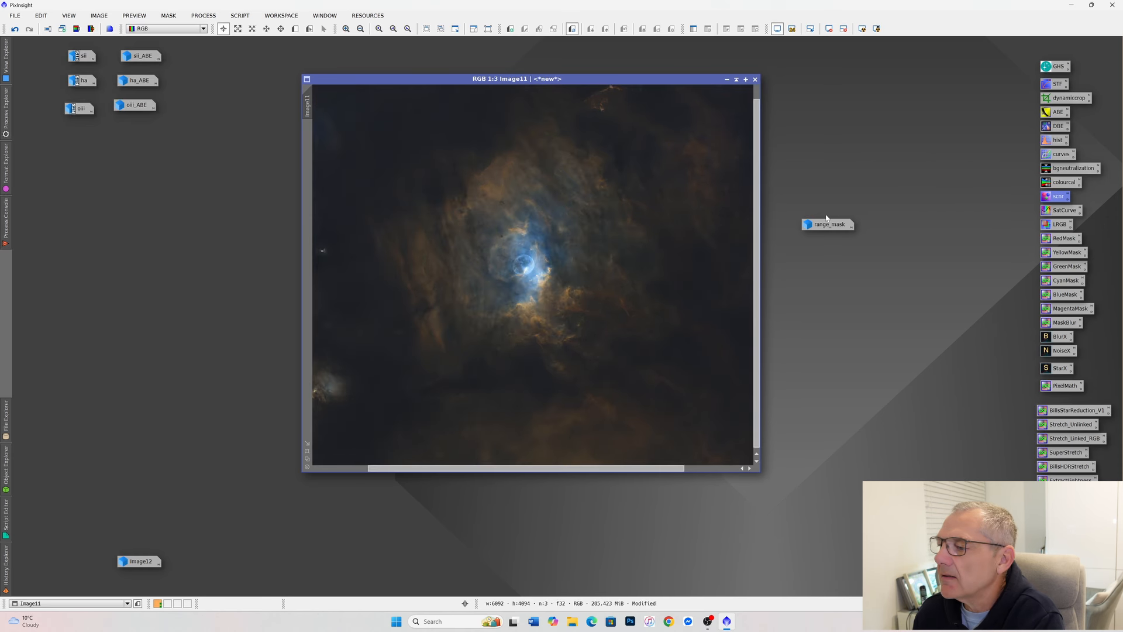
left_click_drag(827, 227, 901, 139)
Inspect the central bubble in Image11 and add an ellipse for it in the GAME mask editor script
scroll(480, 260, "down", 1)
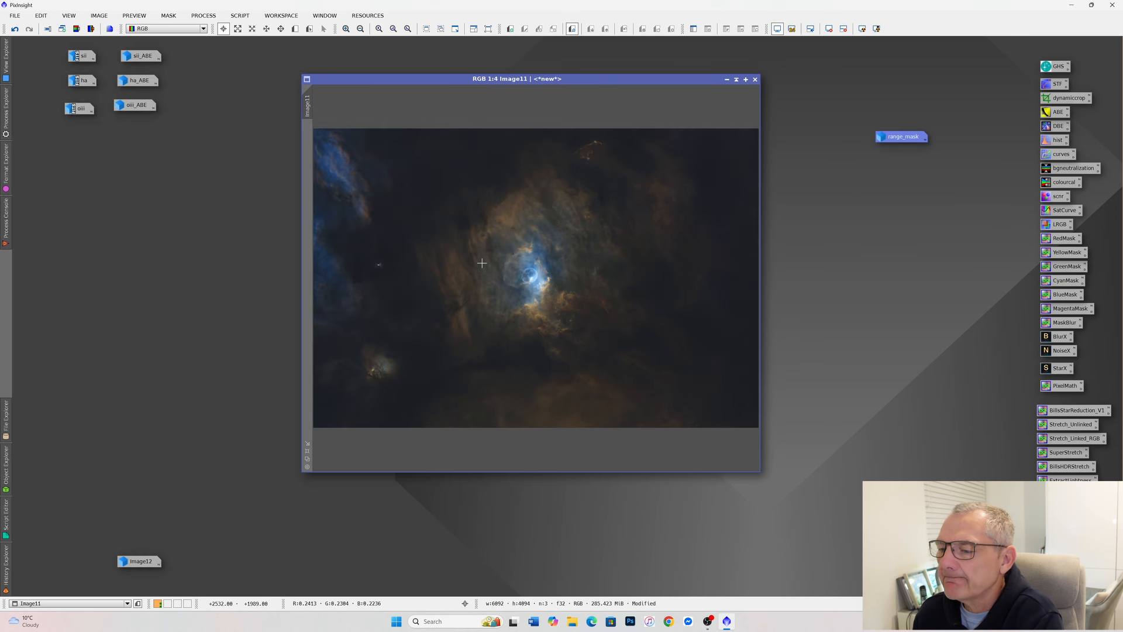
scroll(531, 278, "up", 3)
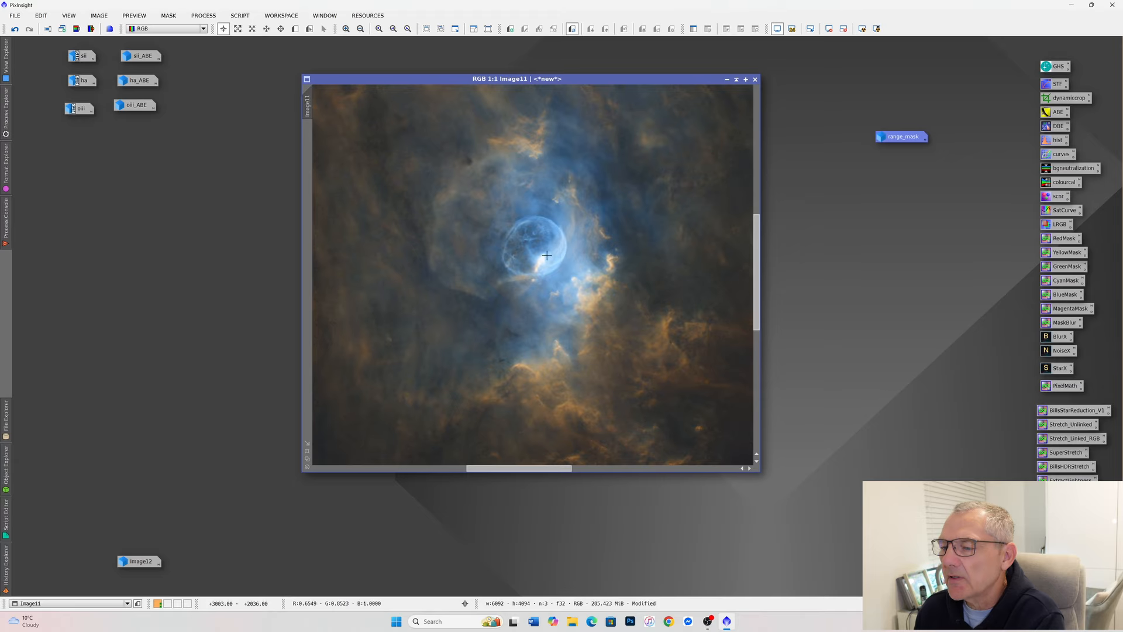
scroll(534, 253, "down", 2)
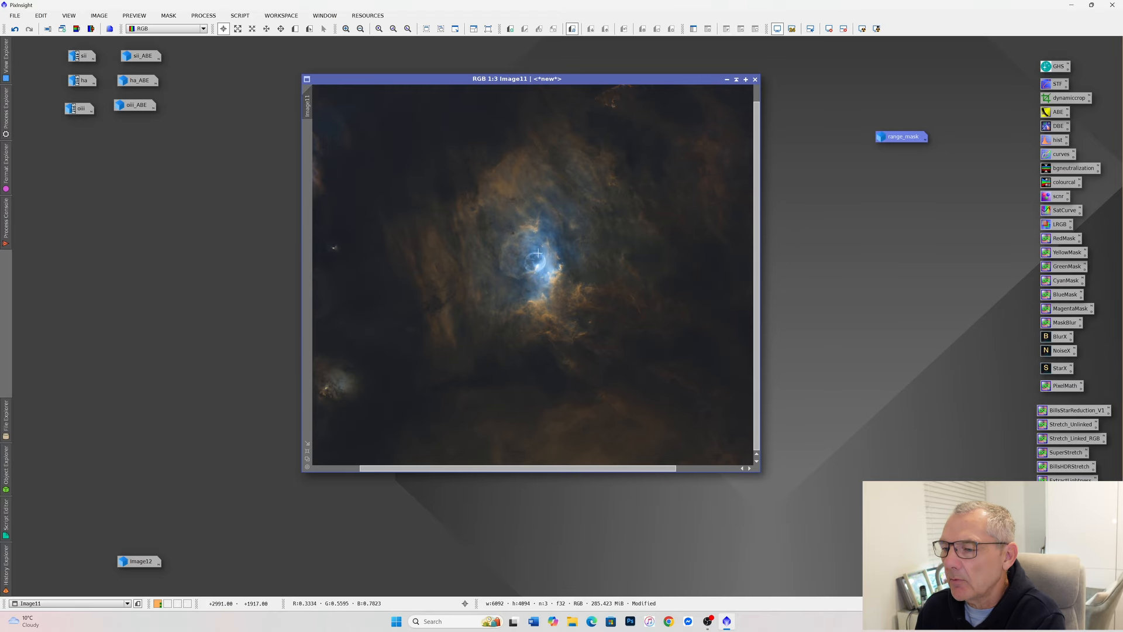
left_click(242, 16)
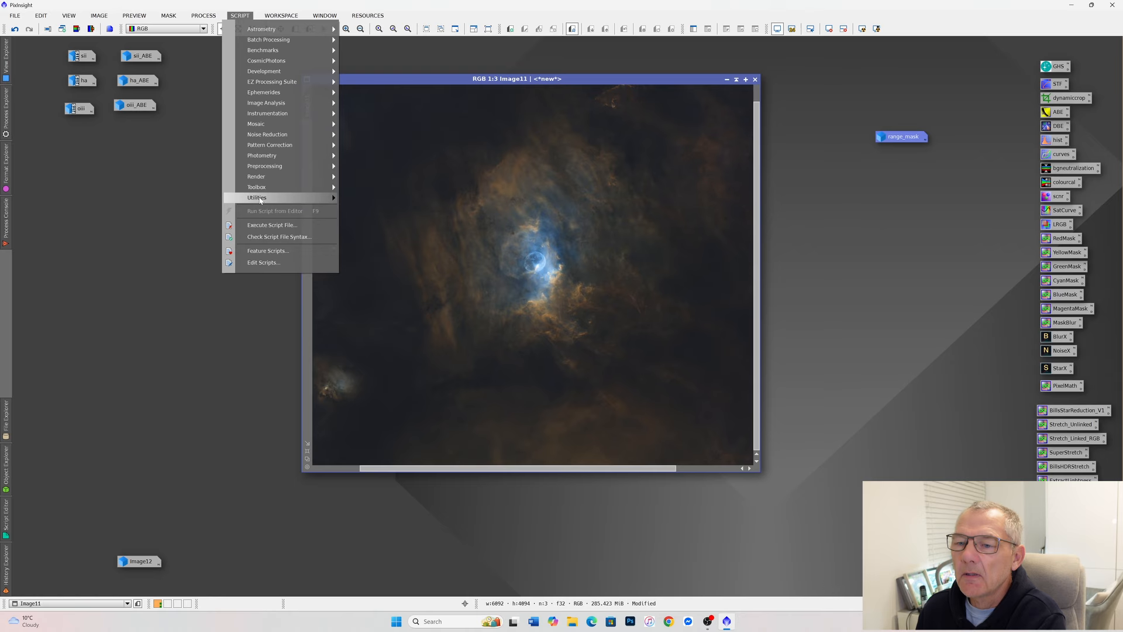
mouse_move(274, 201)
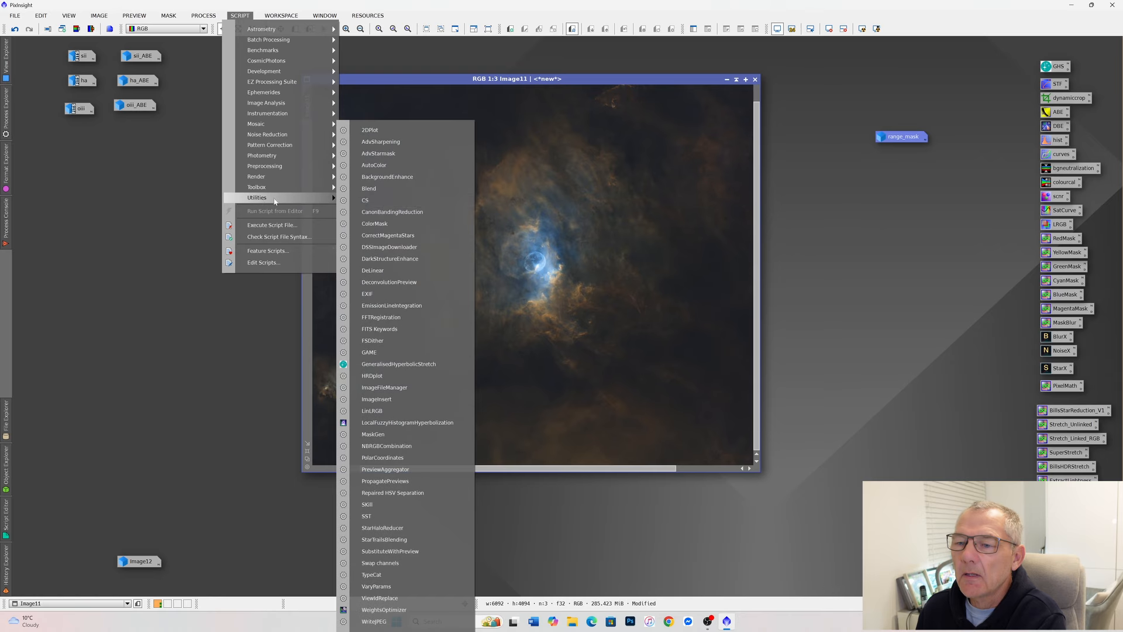
left_click(381, 353)
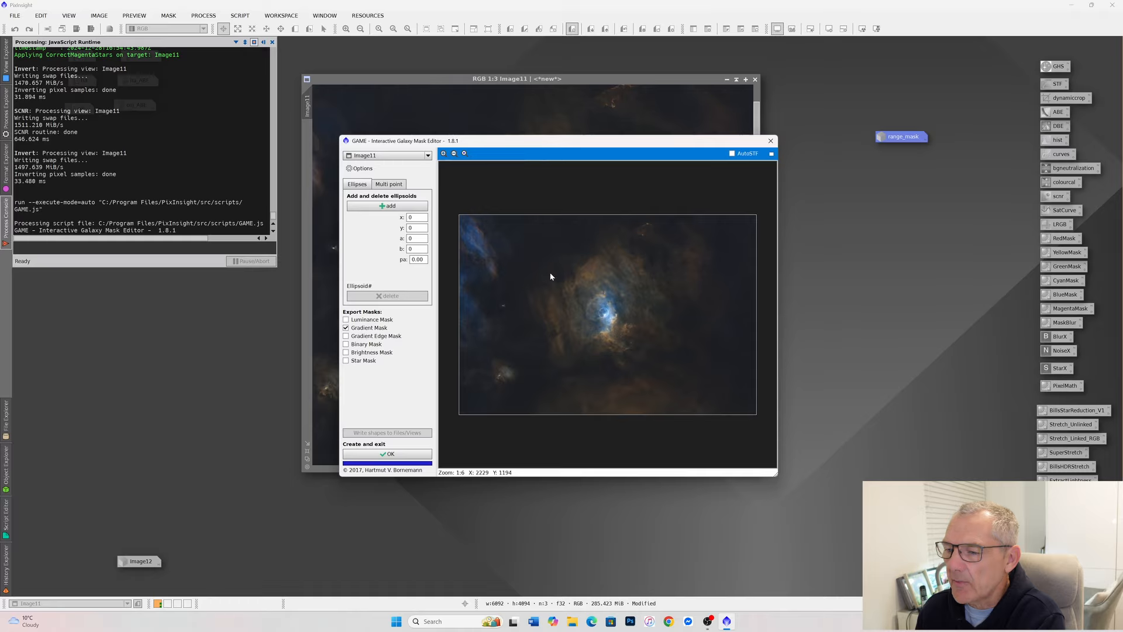
left_click(381, 207)
Fit the ellipse around the bubble, centred near x 2964, y 2016 with radii about 135, and create the gradient mask
scroll(598, 335, "up", 3)
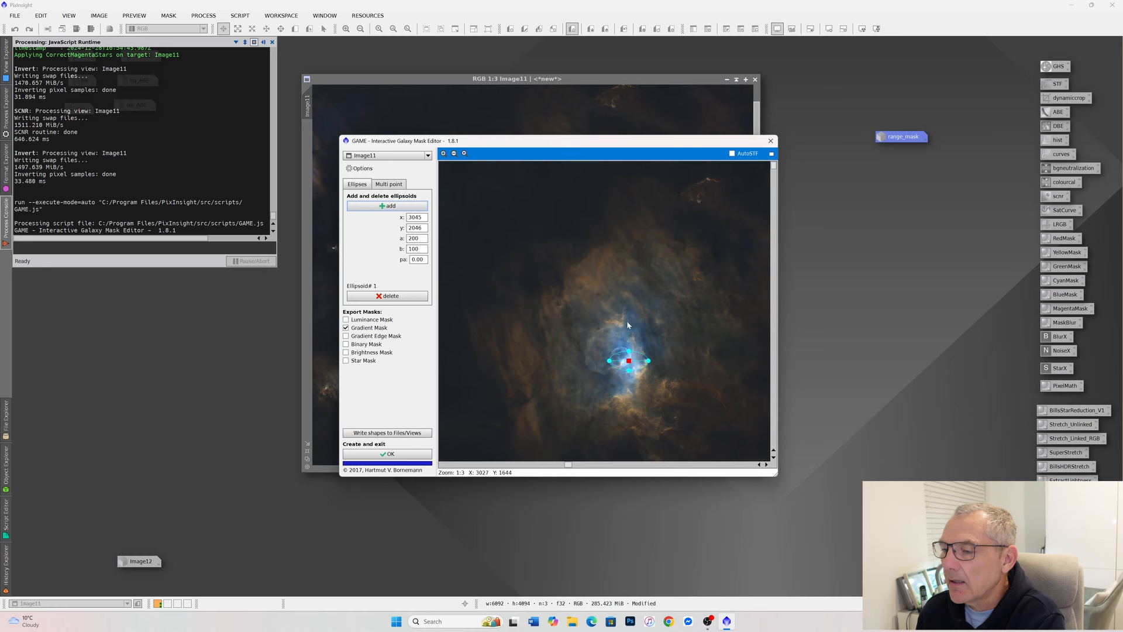
left_click_drag(629, 360, 623, 357)
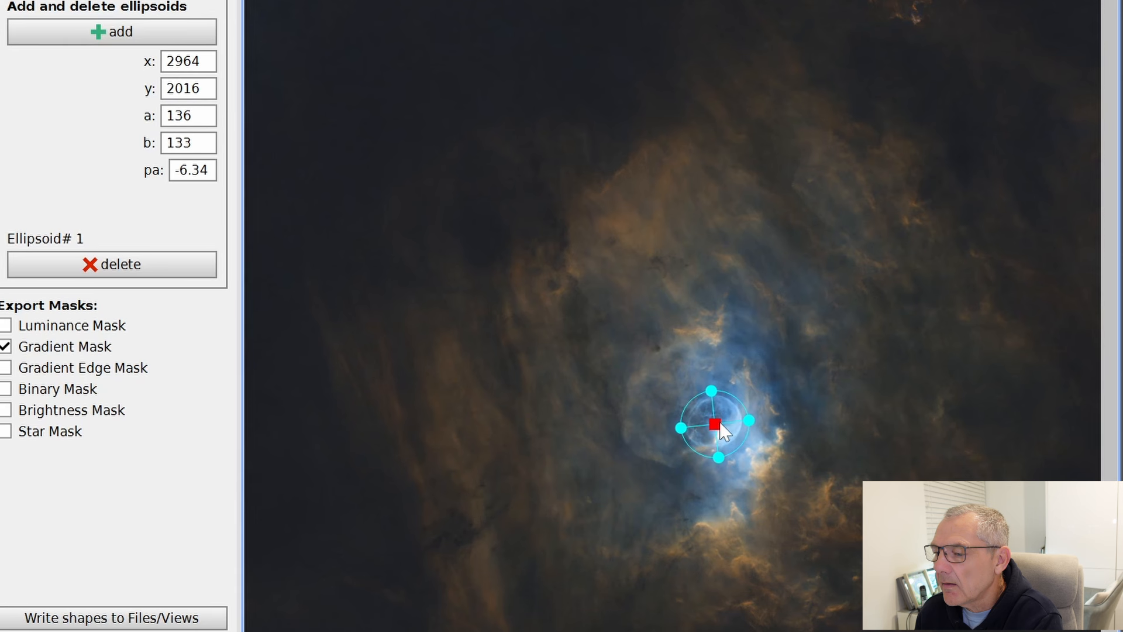
left_click_drag(618, 358, 617, 355)
left_click_drag(714, 422, 715, 425)
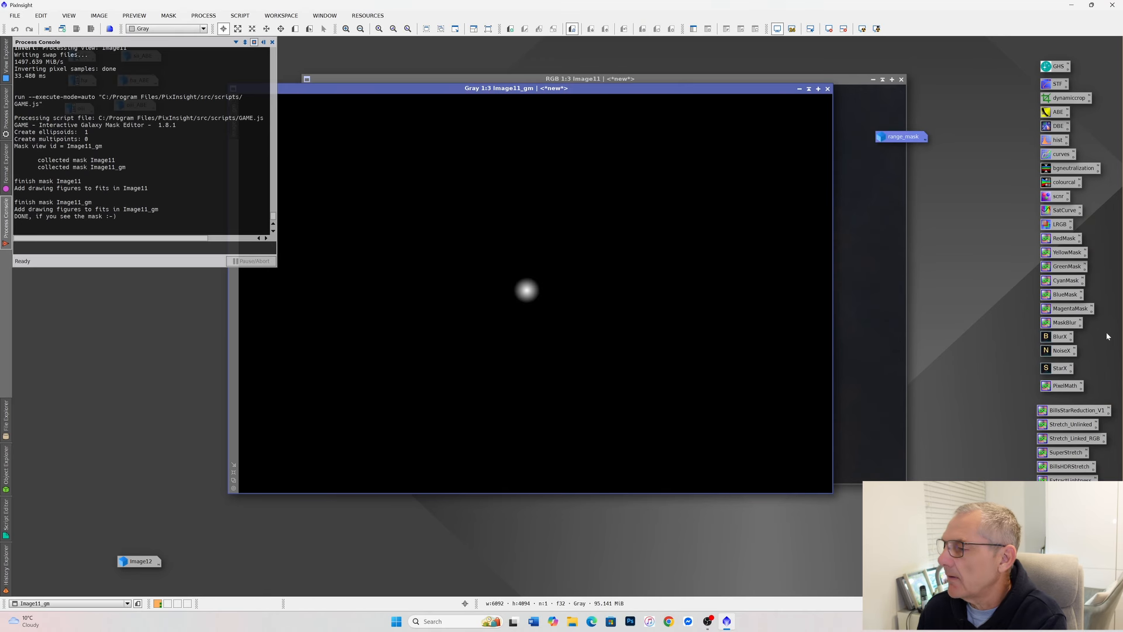
Soften the Image11_gm mask with MaskBlur, apply it to Image11 as the mask, and minimize it
left_click_drag(1063, 326, 511, 291)
left_click_drag(327, 93, 492, 103)
left_click_drag(336, 156, 309, 174)
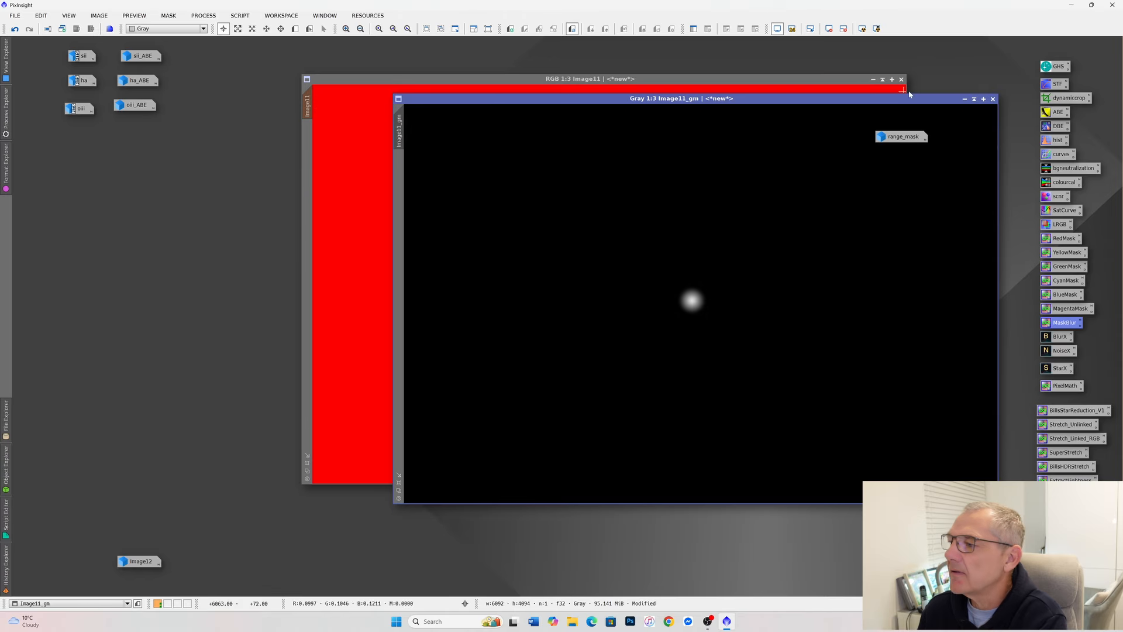
left_click(964, 99)
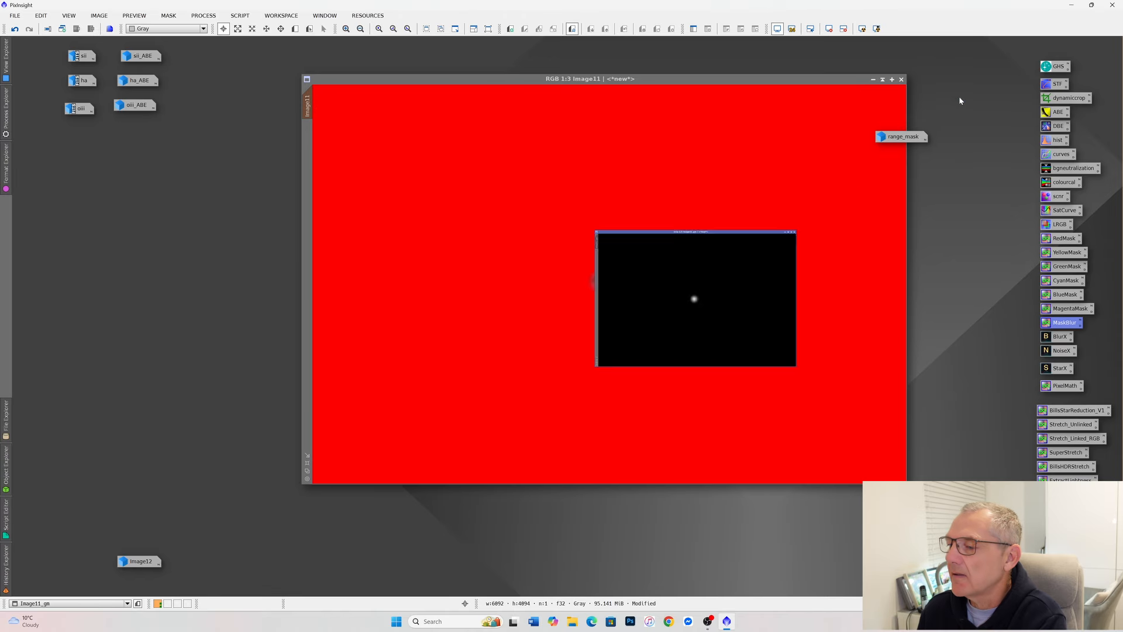
Invert the gradient mask on Image11 so the bubble is protected and the surrounding nebula is exposed
right_click(664, 215)
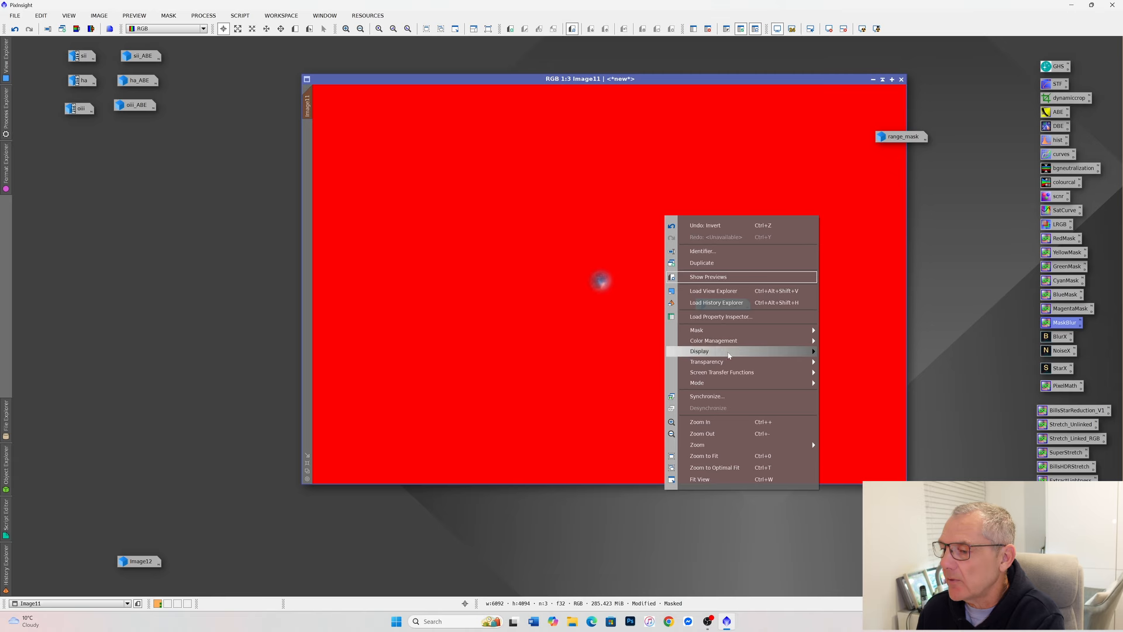
mouse_move(717, 332)
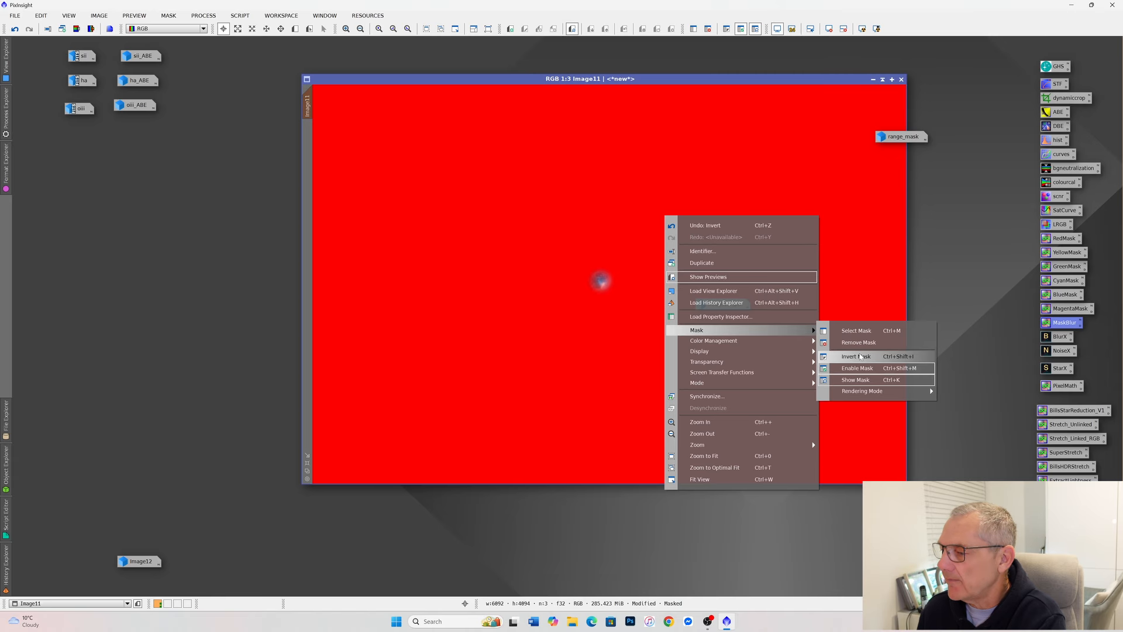
left_click(856, 356)
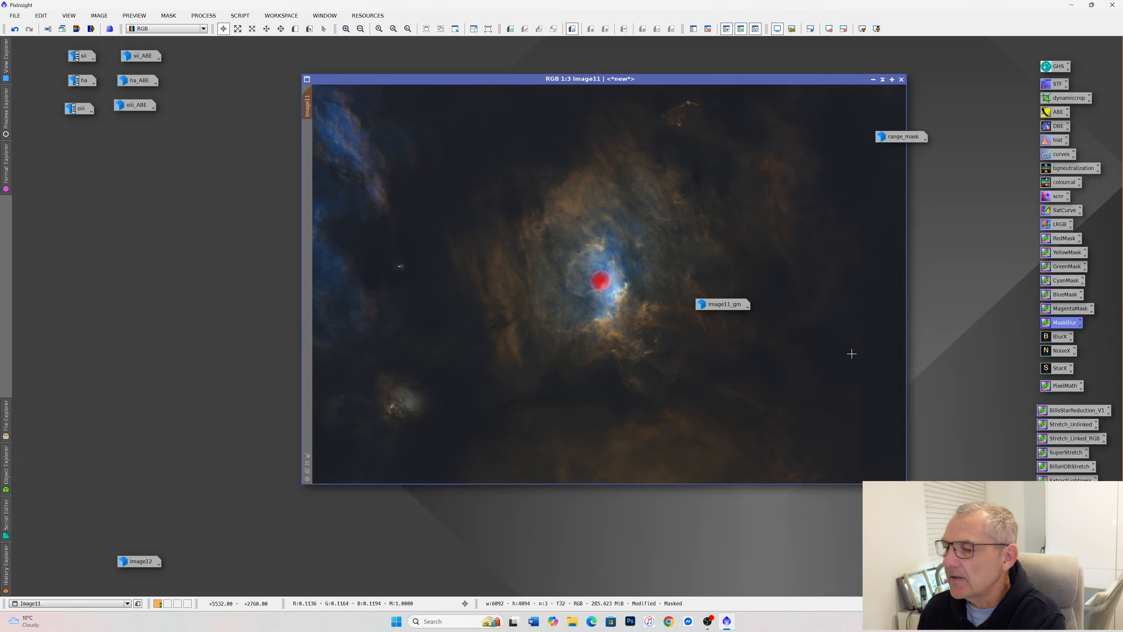
Shape an RGB/K curve with real-time preview to brighten the nebula around the bubble, using points about 0.59/0.73 and 0.19/0.21
double_click(1061, 155)
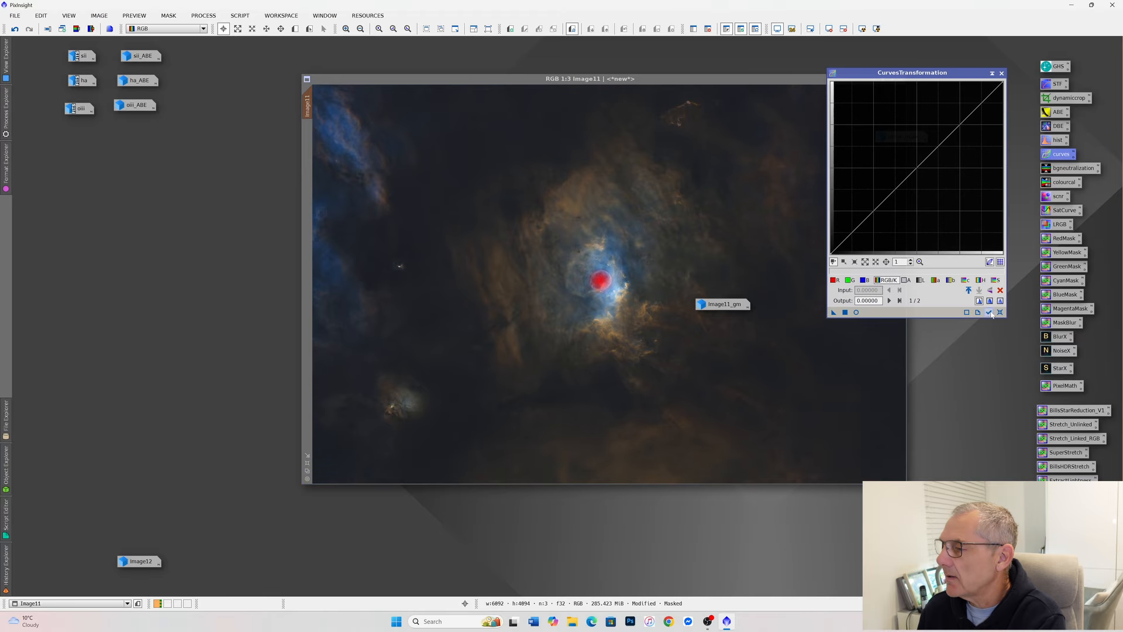
left_click(857, 312)
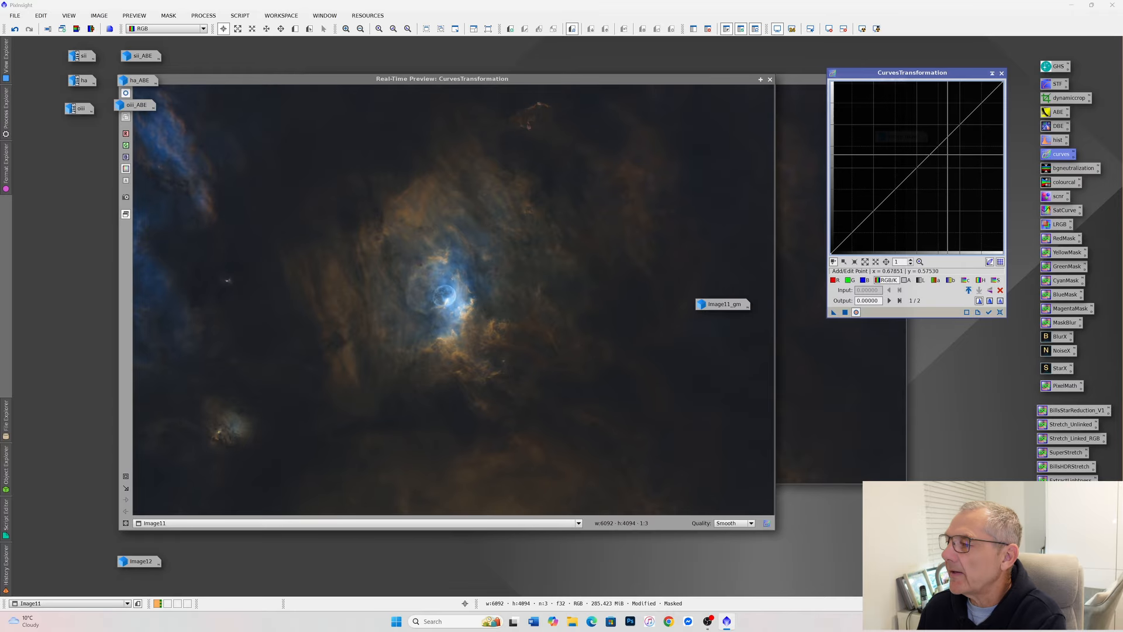
left_click_drag(944, 138, 932, 126)
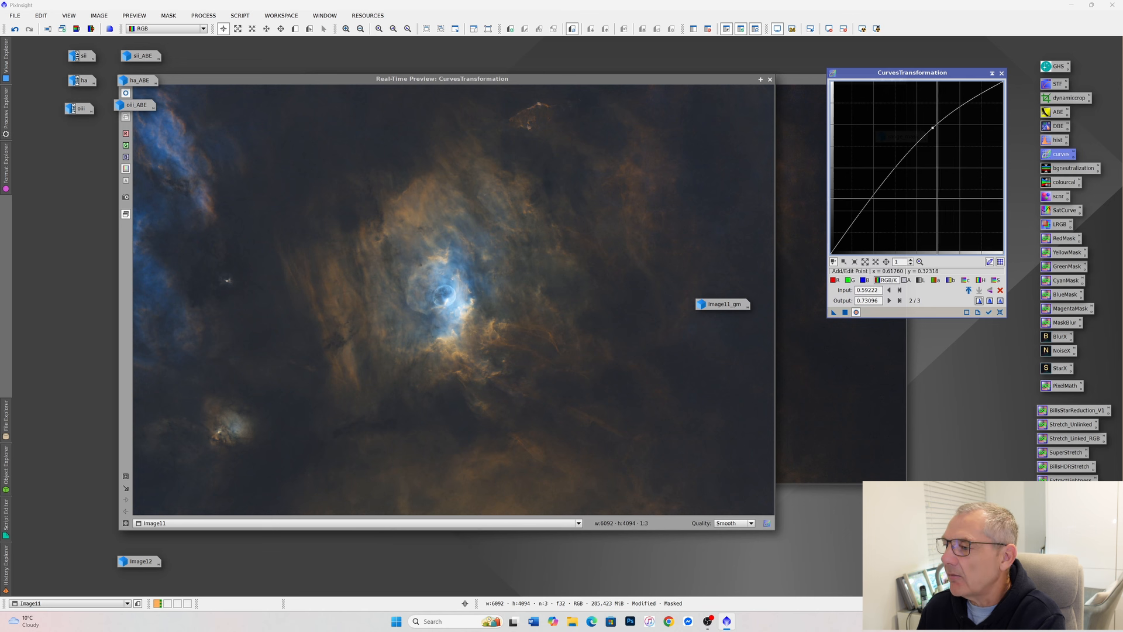
left_click(861, 212)
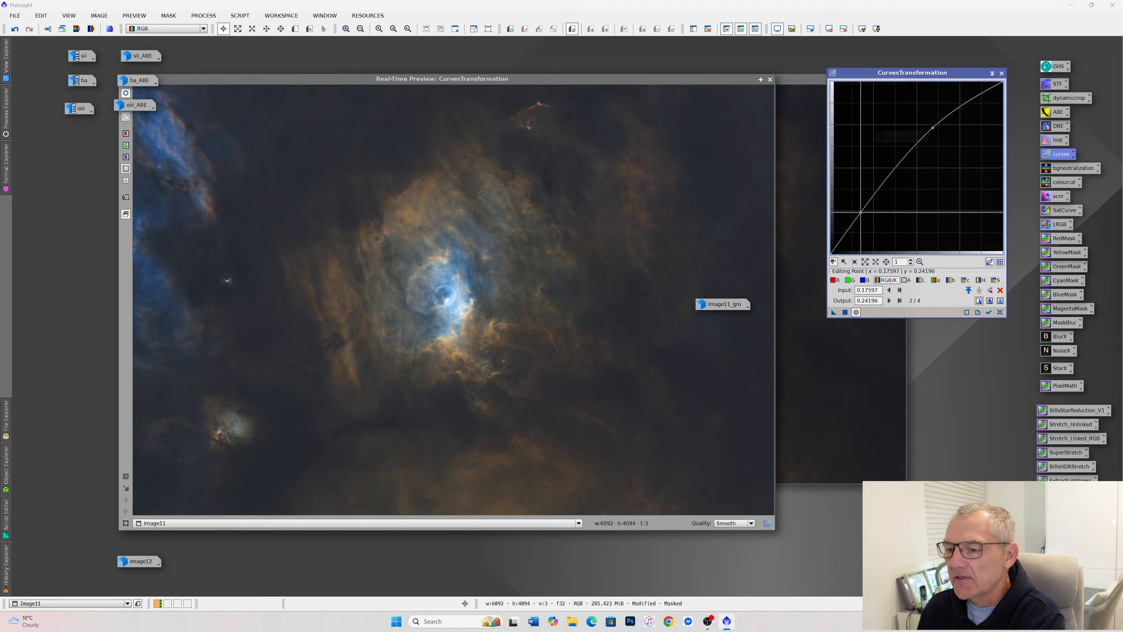
left_click_drag(861, 211, 862, 217)
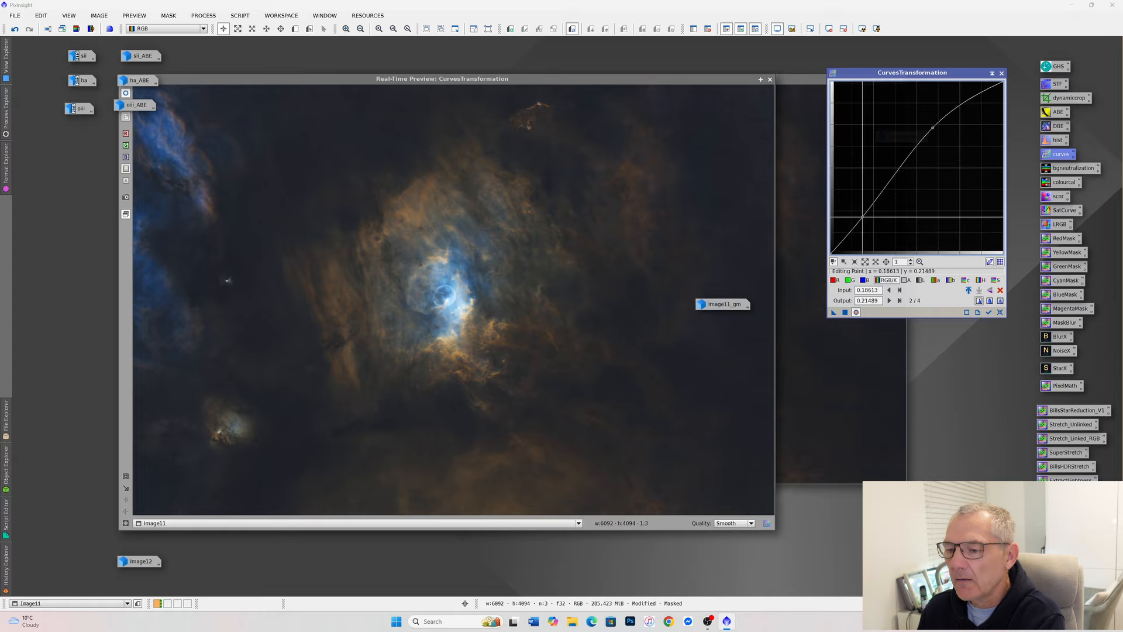
Apply the brightening curve to the area around the protected bubble, then reset and close CurvesTransformation
left_click(845, 312)
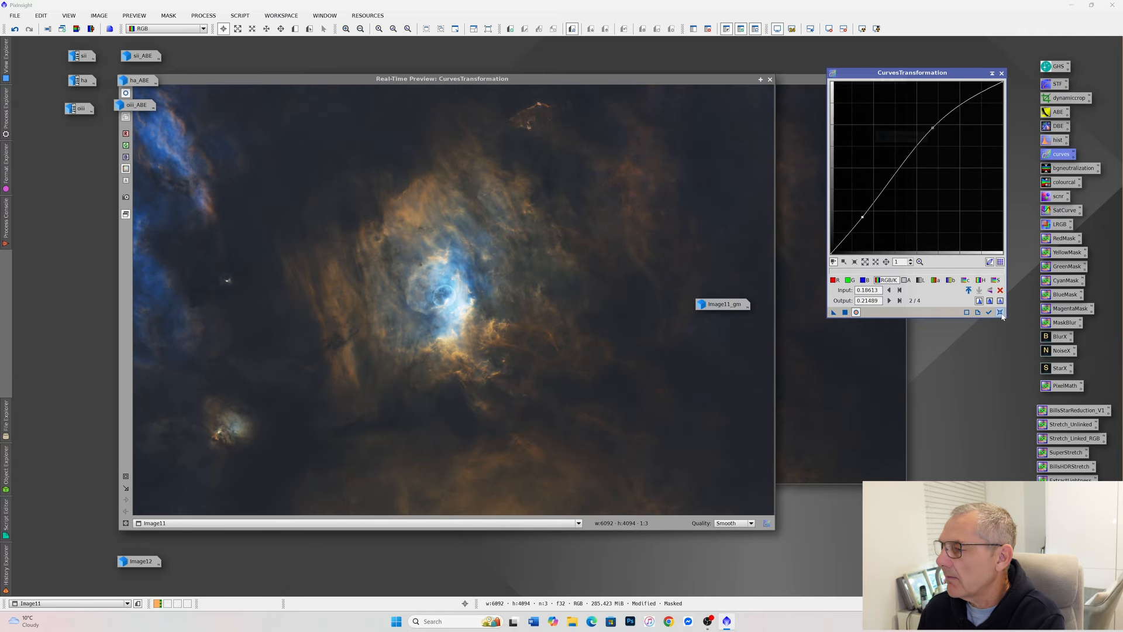
left_click(1000, 313)
left_click(1001, 73)
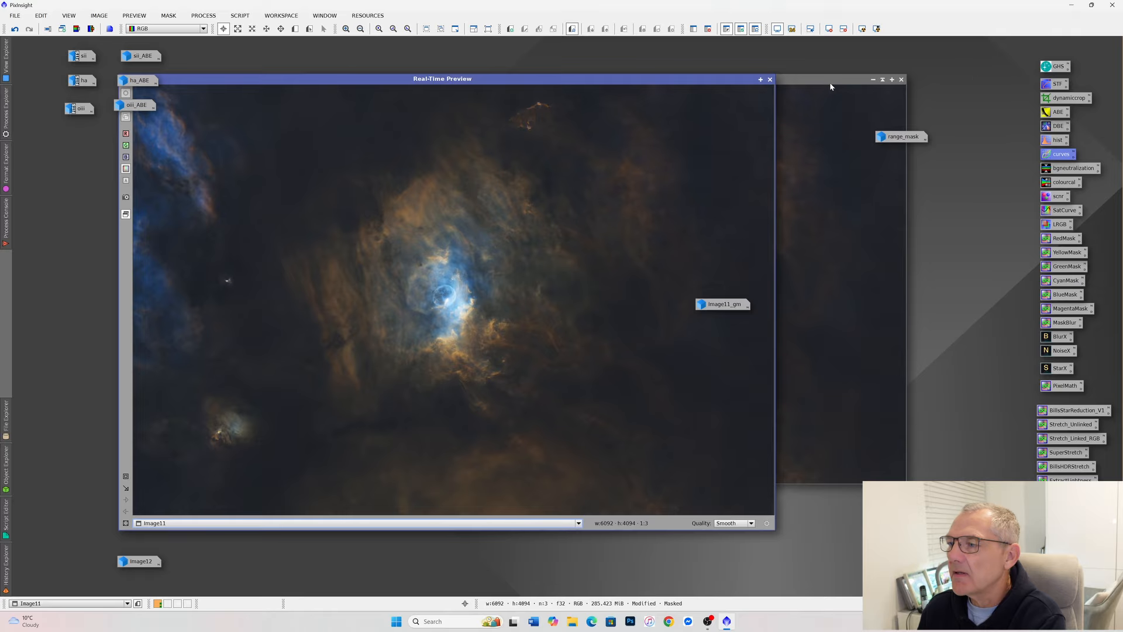
Close the real-time preview, remove the mask from Image11, and examine the bubble up close
left_click(771, 79)
right_click(592, 263)
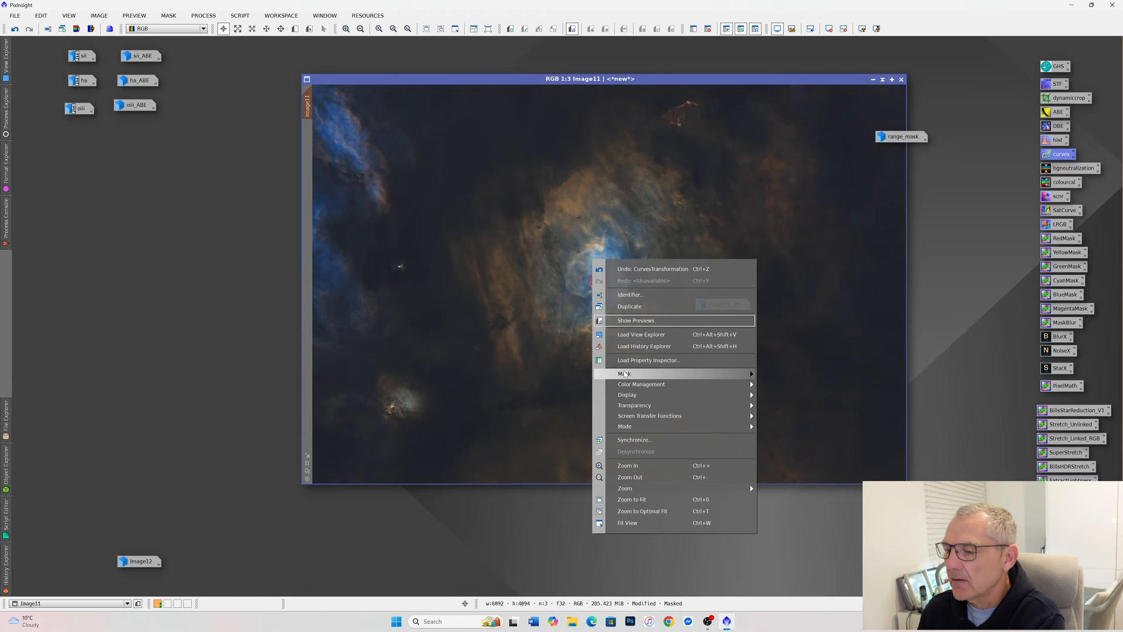
mouse_move(626, 374)
left_click(778, 384)
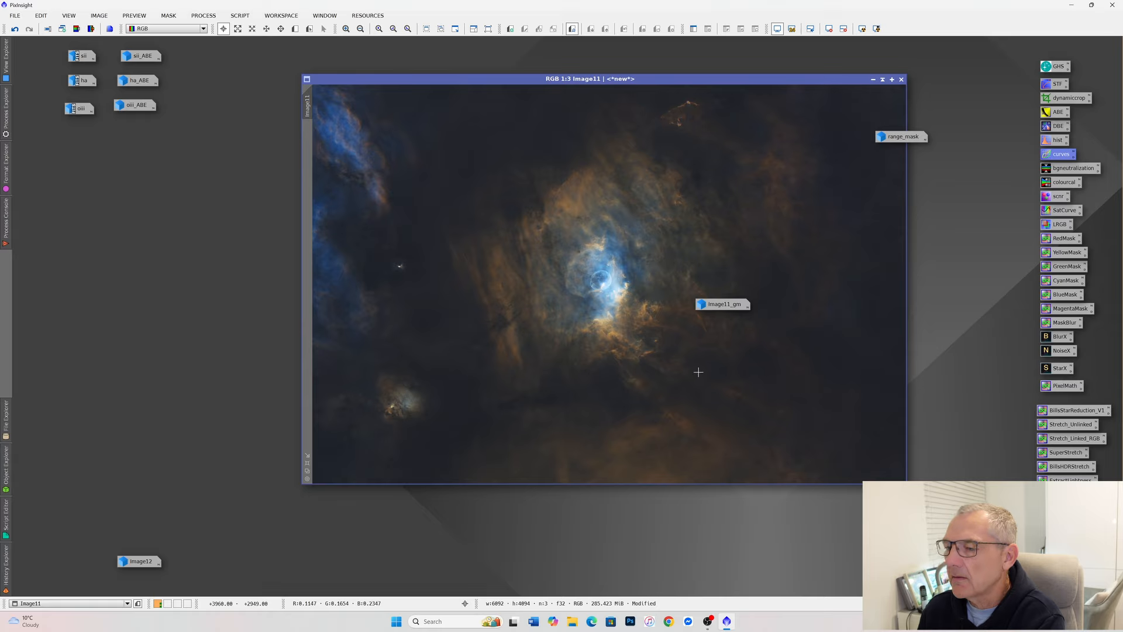
scroll(570, 228, "up", 3)
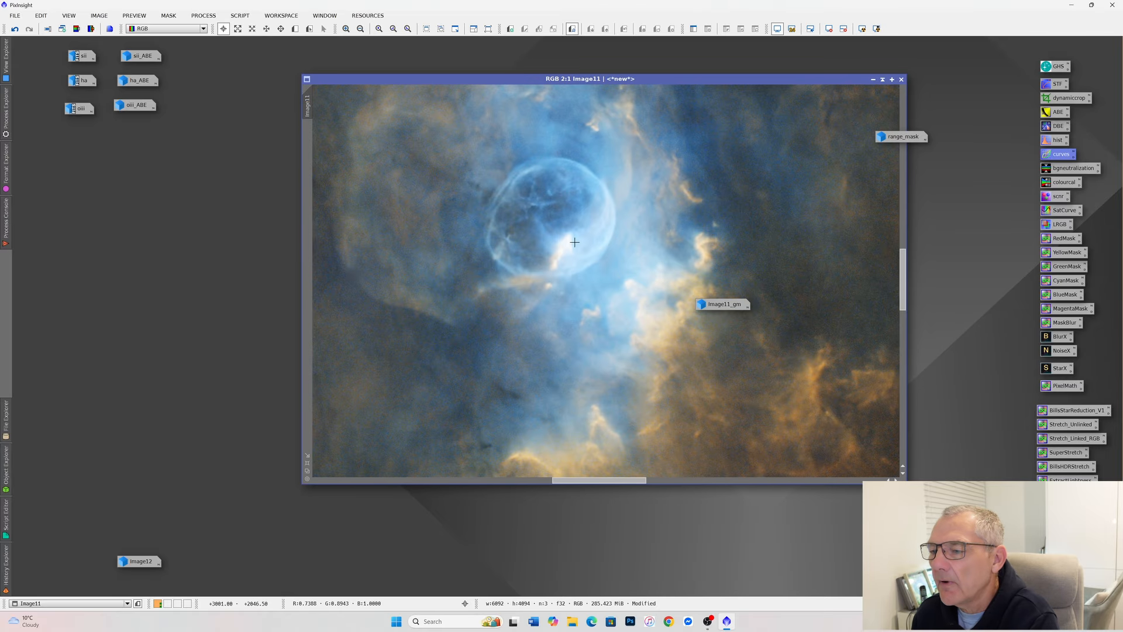
scroll(568, 245, "down", 2)
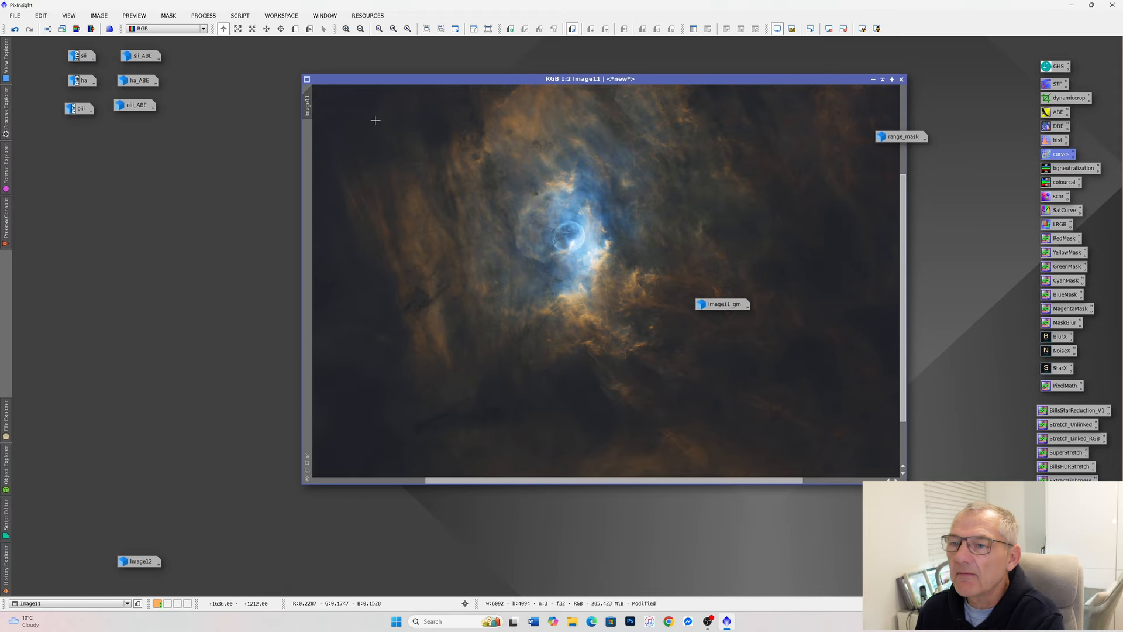
Apply the Image11_gm gradient mask to Image11 so only the bubble is exposed, and minimize the mask image
double_click(697, 302)
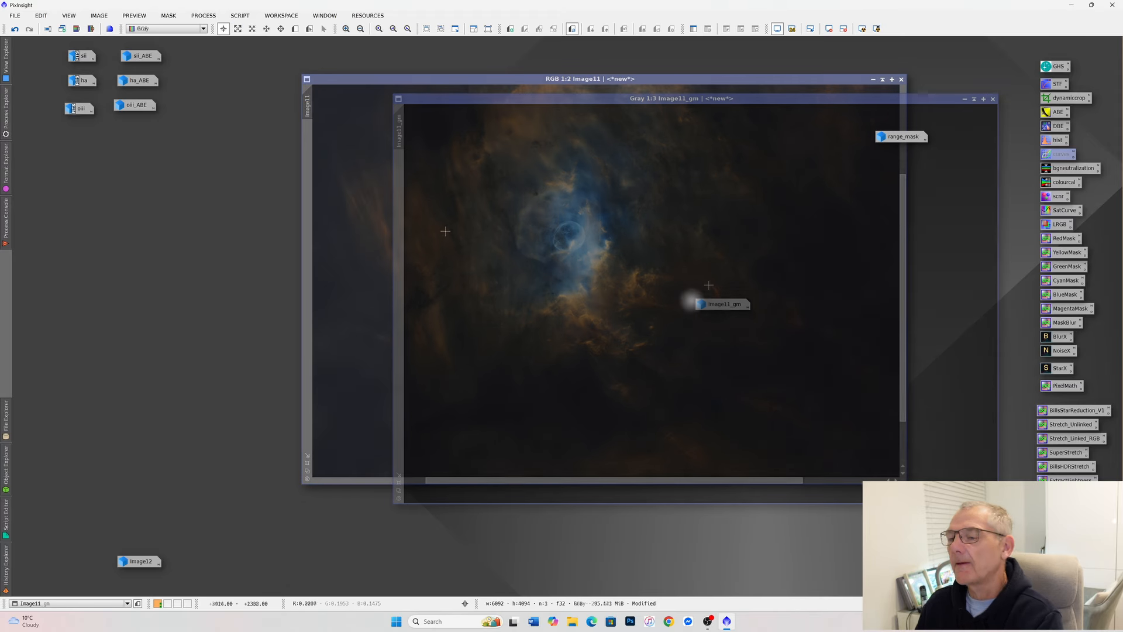
left_click_drag(402, 135, 316, 179)
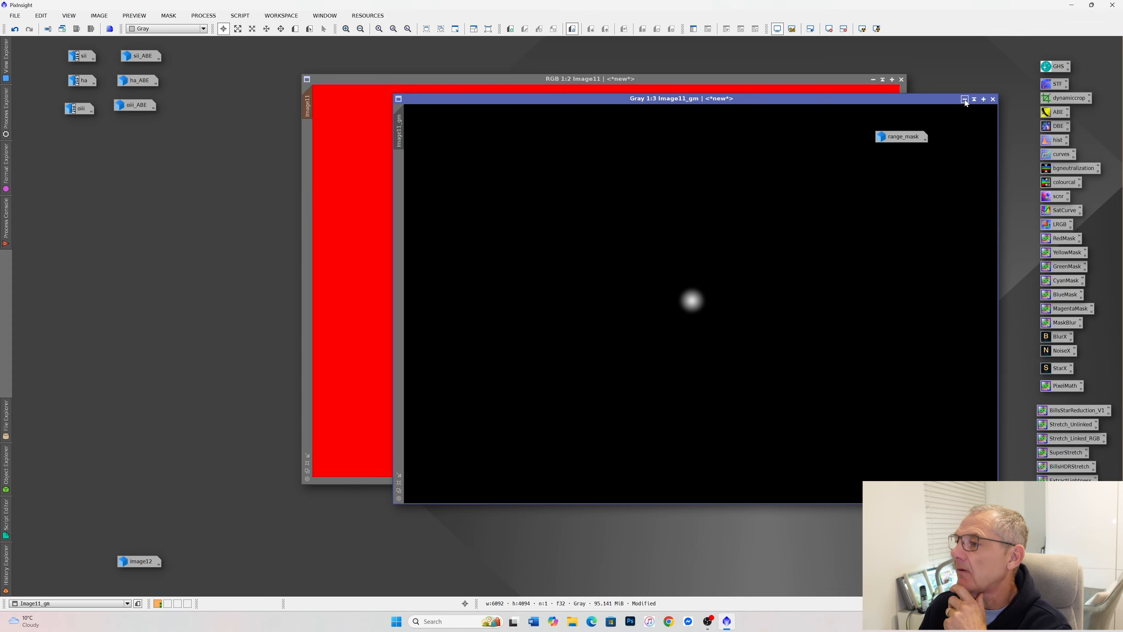
left_click(964, 100)
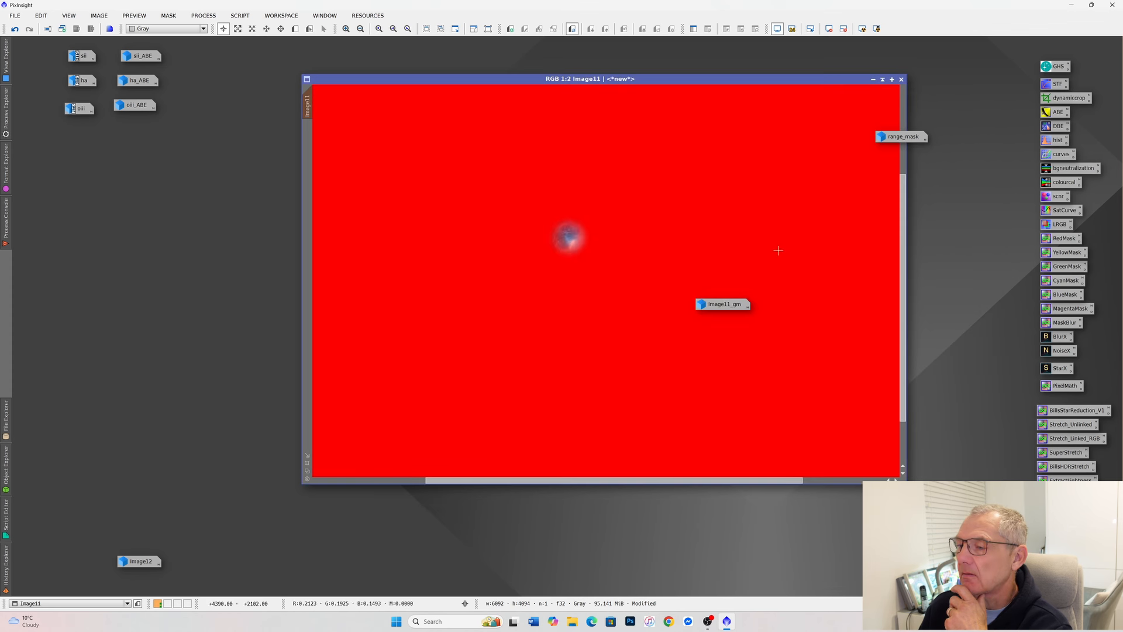
Slightly darken the bubble with an RGB/K curve point about 0.33/0.32 under real-time preview, then reset and close CurvesTransformation
double_click(1058, 156)
left_click(1000, 313)
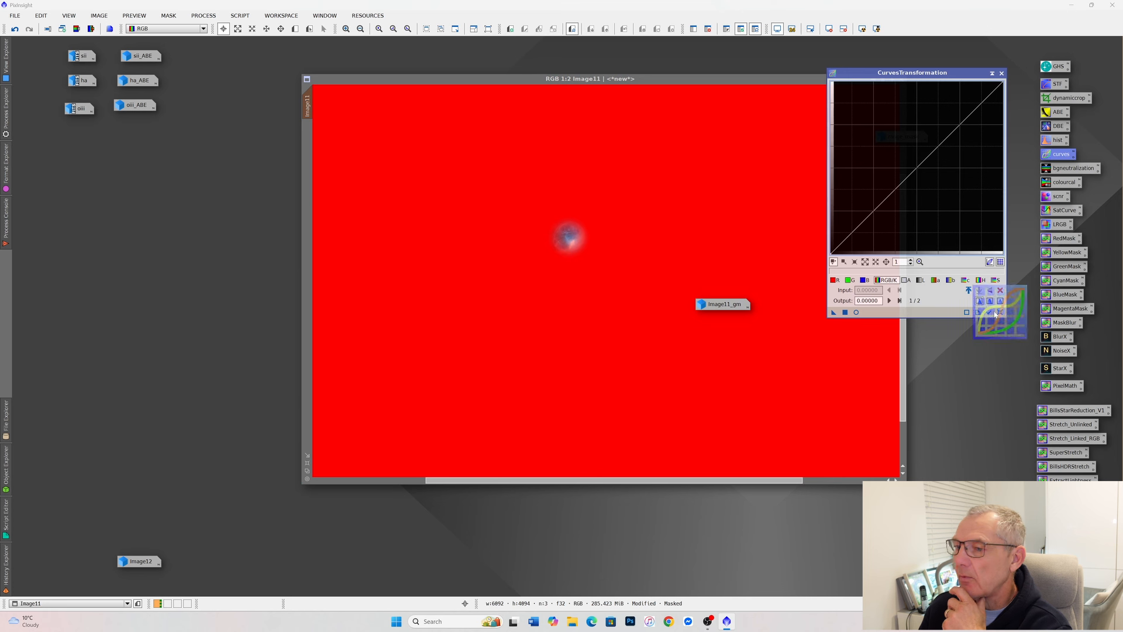
left_click(856, 312)
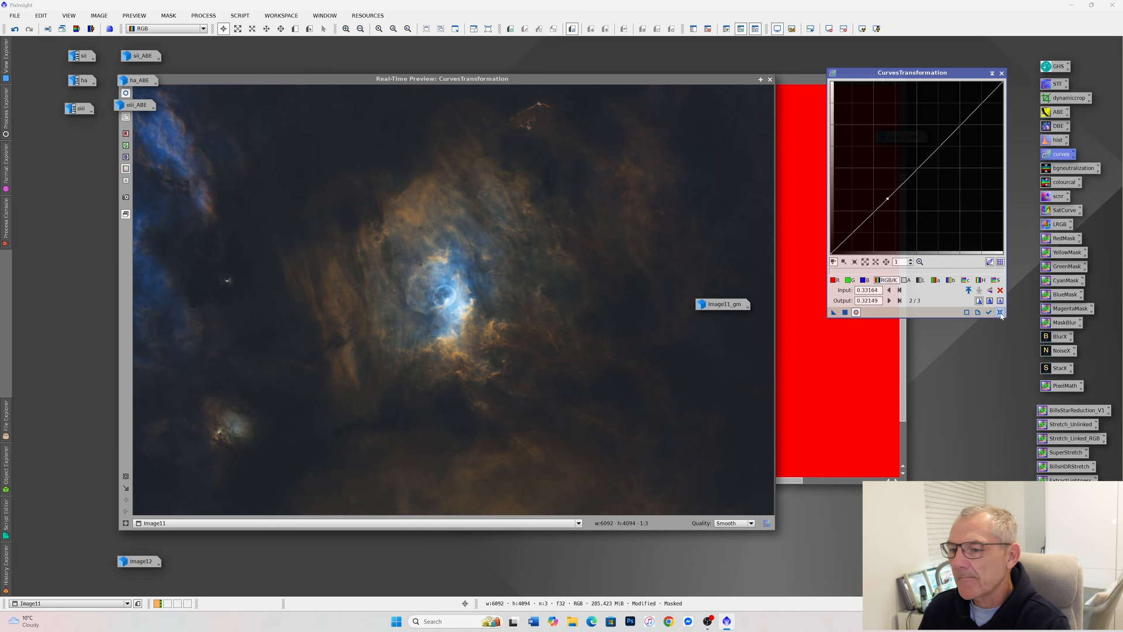
left_click(1000, 313)
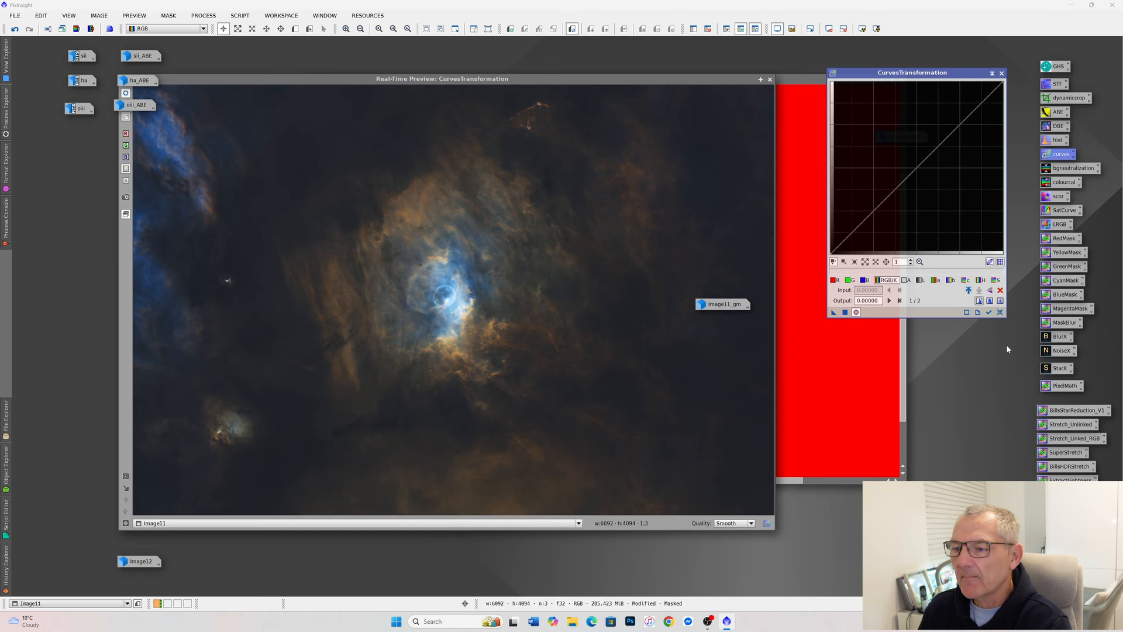
left_click(1001, 74)
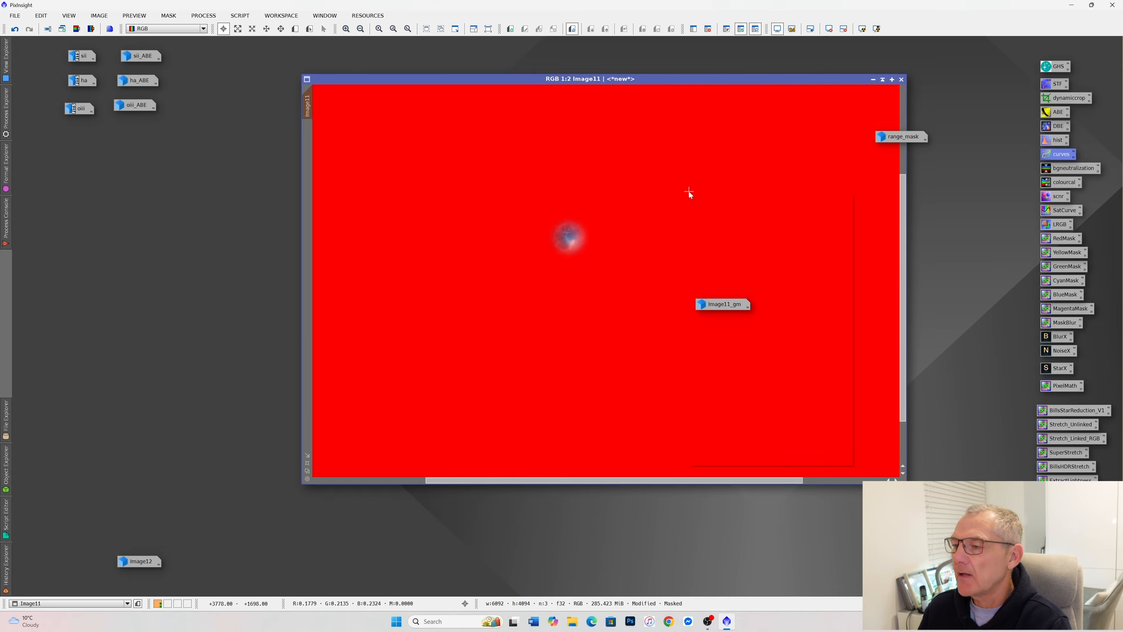
Remove the gradient mask from Image11 and move the range_mask and Image11_gm icons clear of the image
right_click(688, 191)
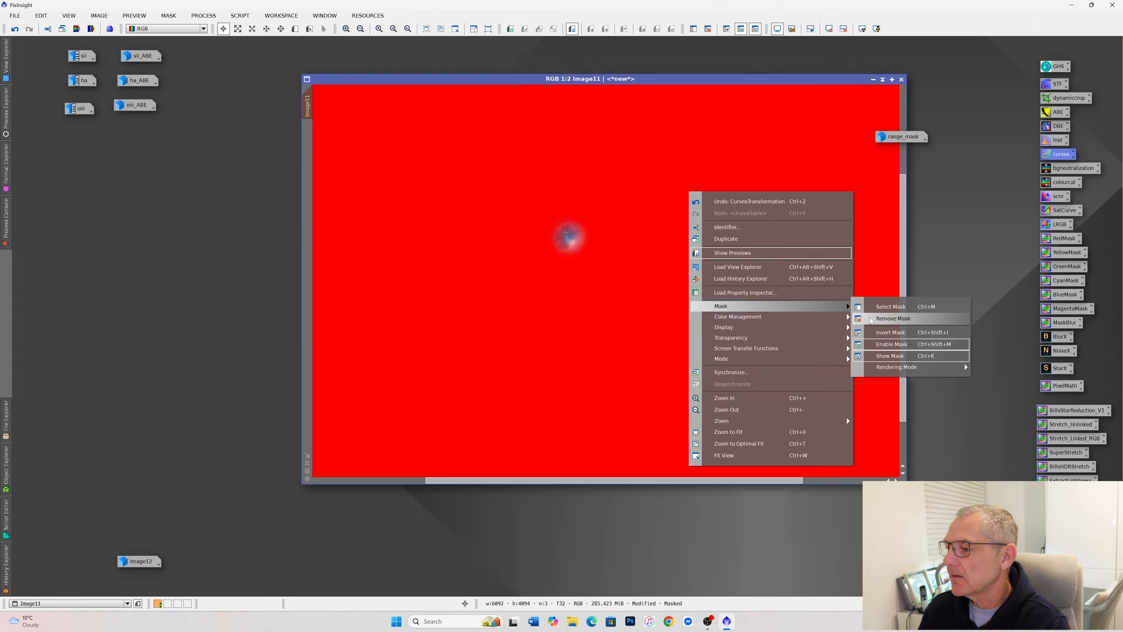
left_click(882, 318)
scroll(581, 298, "up", 1)
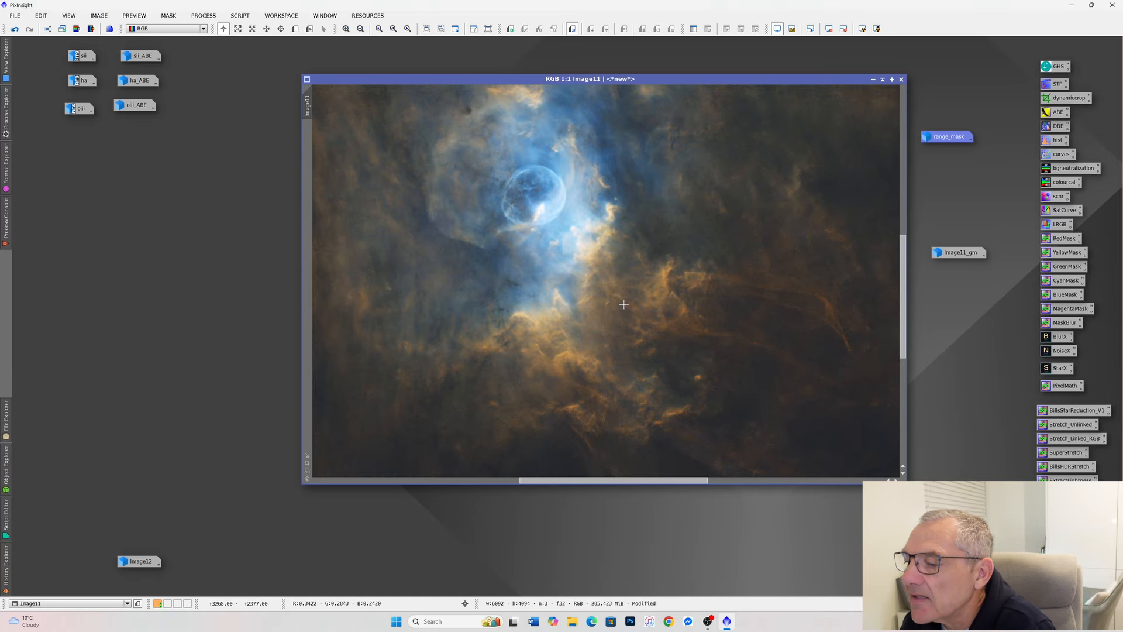
Denoise Image11 with NoiseXTerminator at Denoise 0.75 and 2 iterations, check the nebula detail, and close the process
left_click(203, 15)
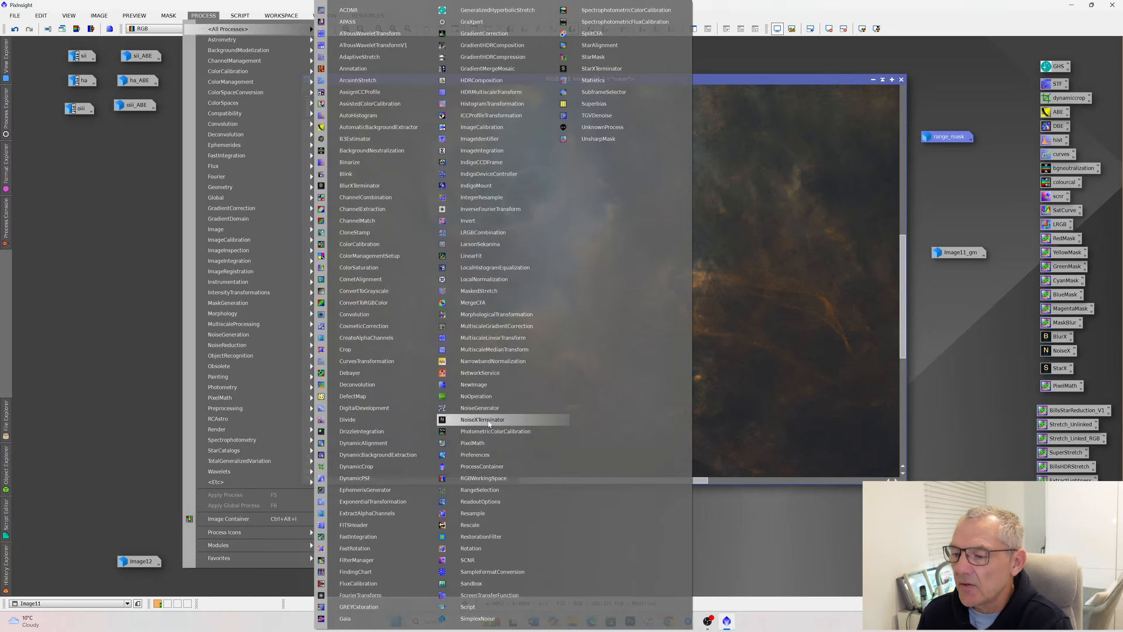
left_click(497, 416)
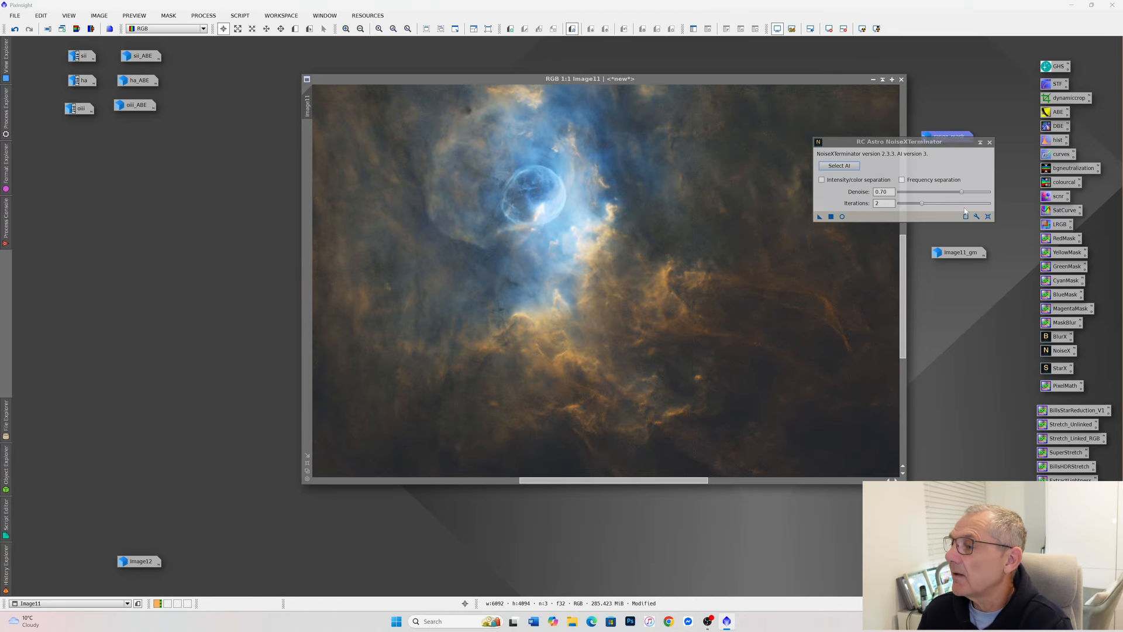
left_click_drag(961, 193, 963, 195)
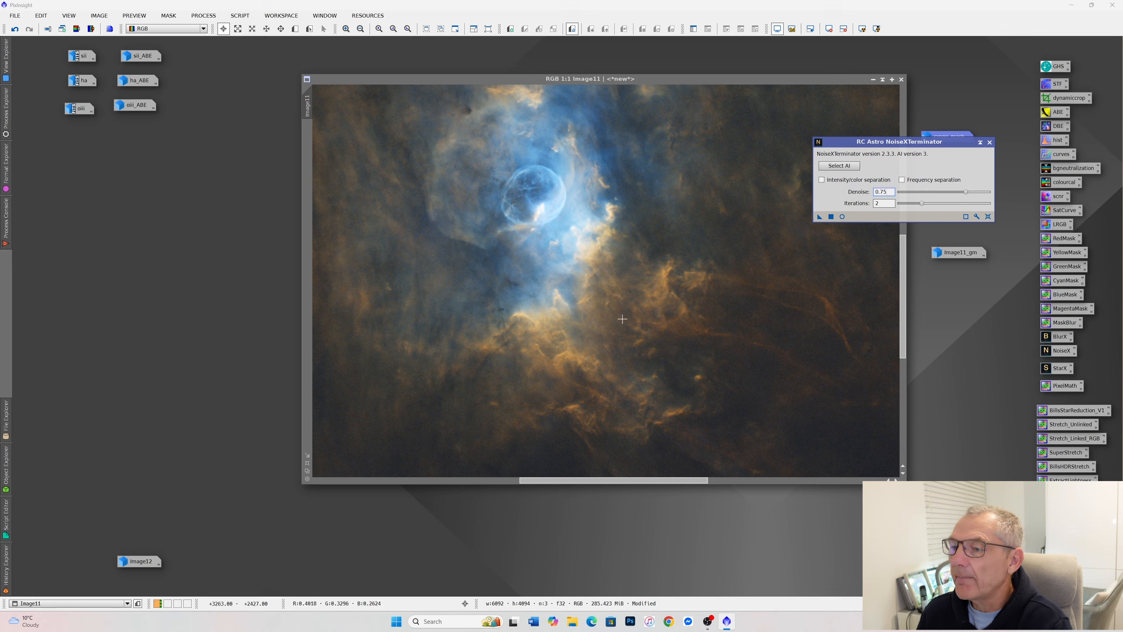
left_click(818, 217)
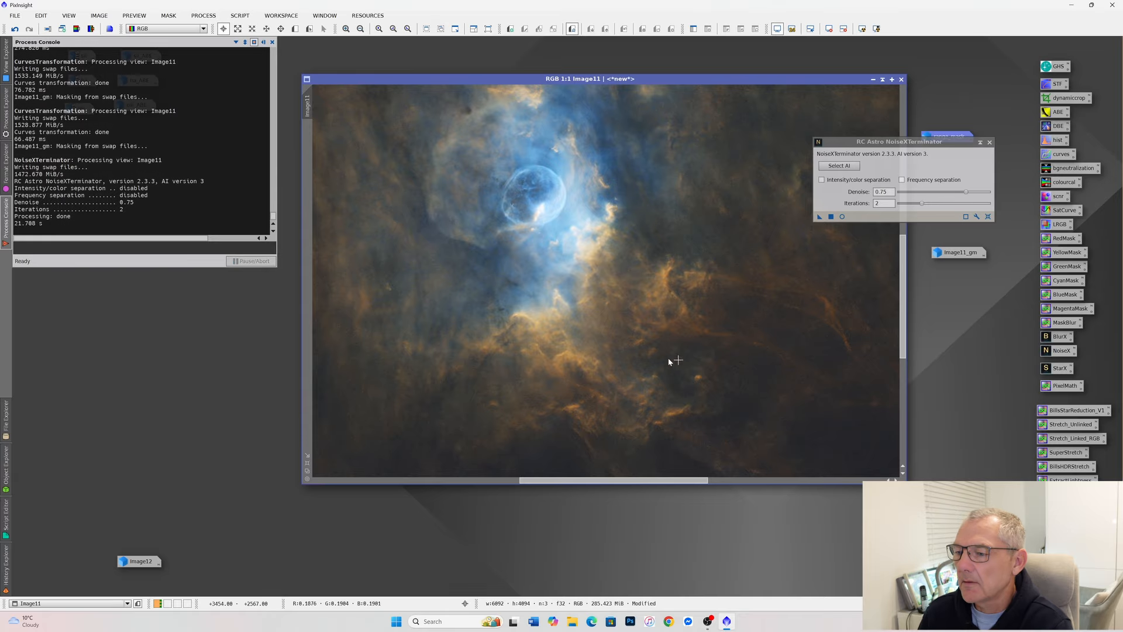
scroll(580, 329, "up", 2)
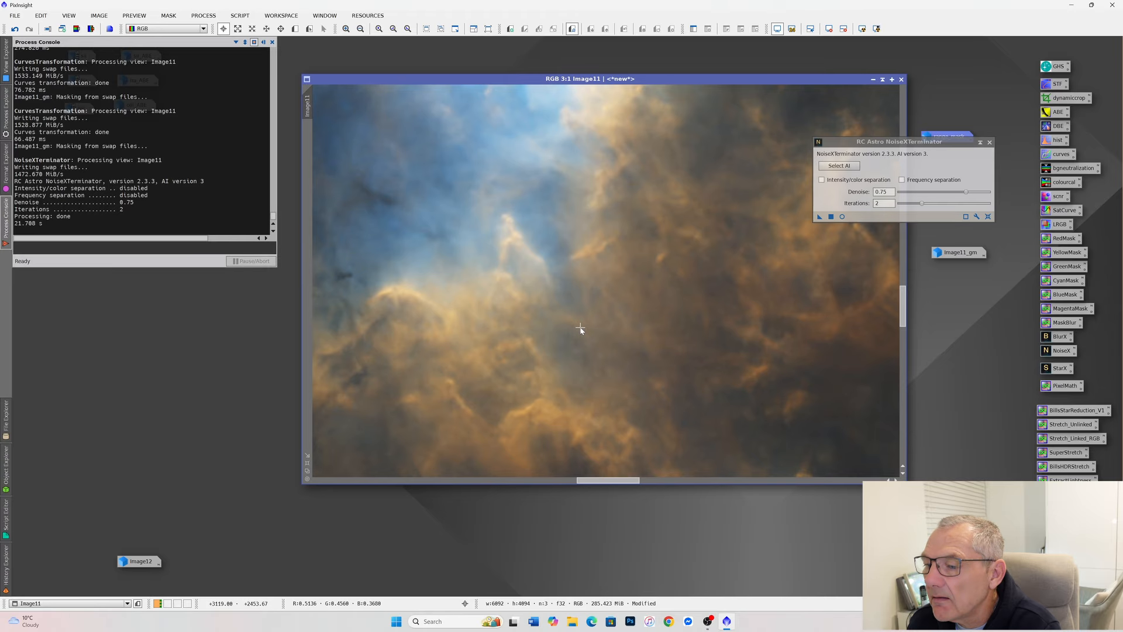
scroll(580, 329, "down", 2)
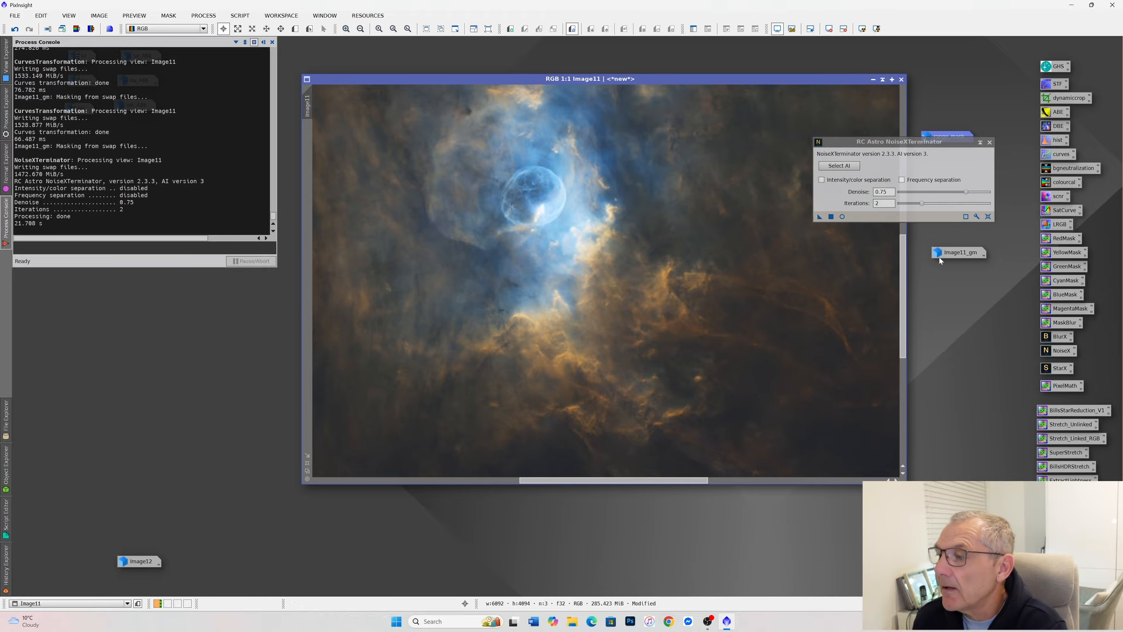
left_click(990, 143)
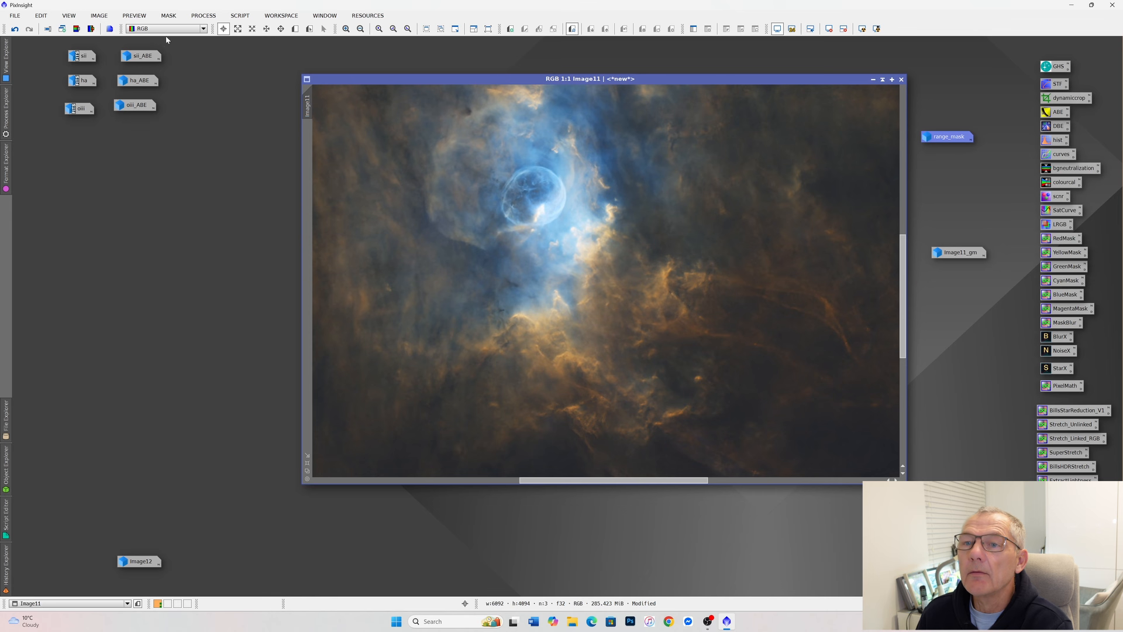
Sharpen Image11 with the AdvSharpening script using a Layer 2 bias of 0.20 and Layer 3 bias of 0.10, and inspect the detail
left_click(240, 15)
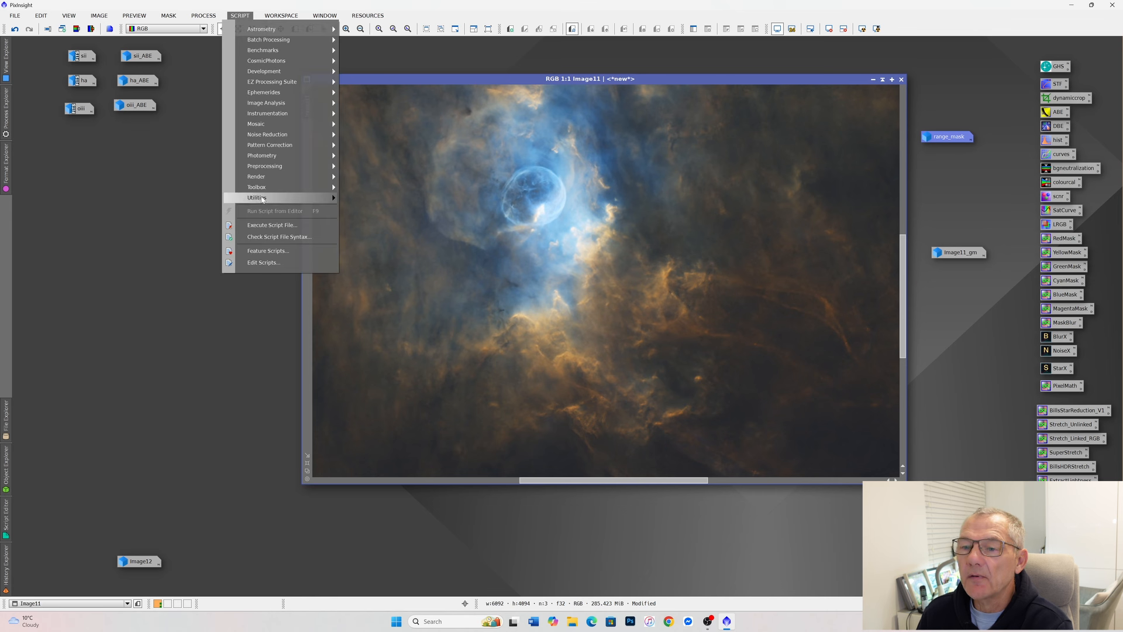
mouse_move(262, 198)
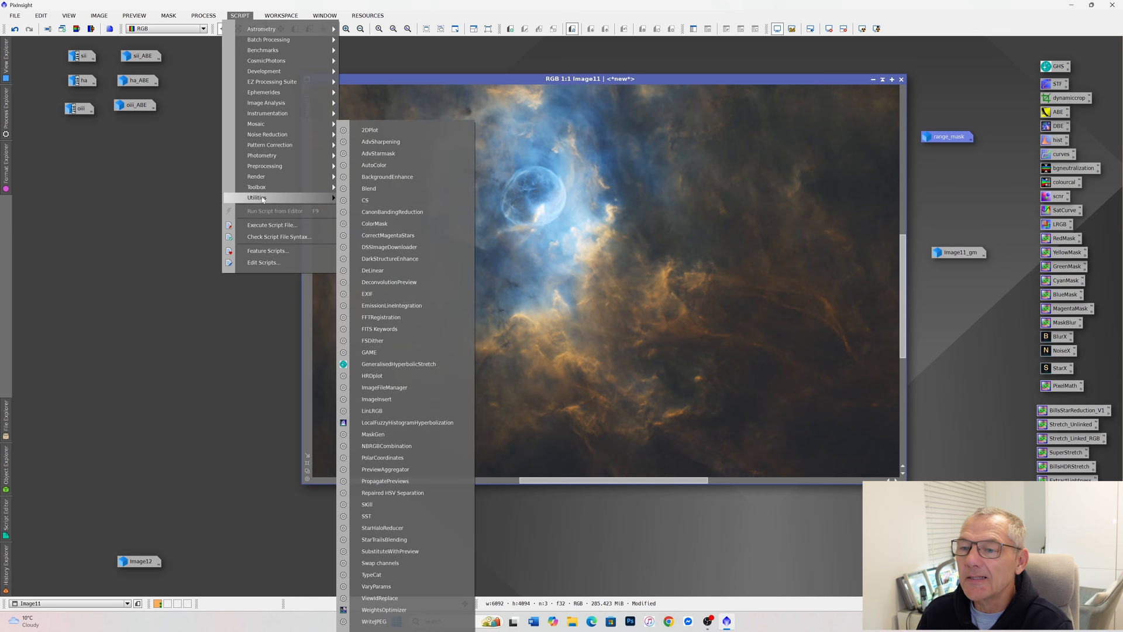
left_click(377, 142)
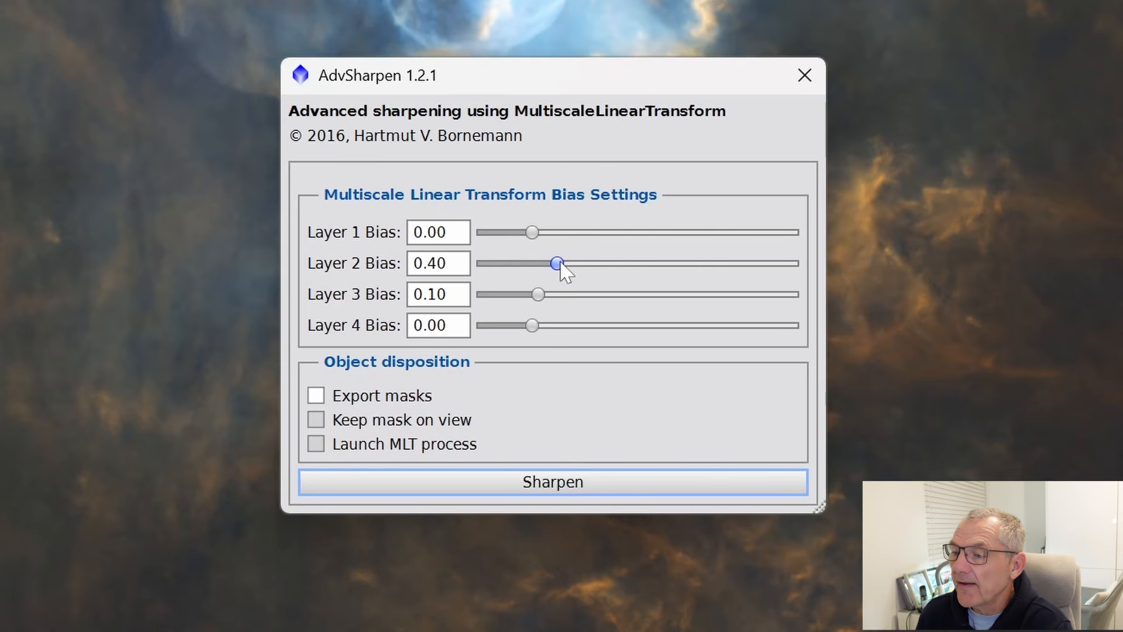
left_click_drag(559, 262, 547, 262)
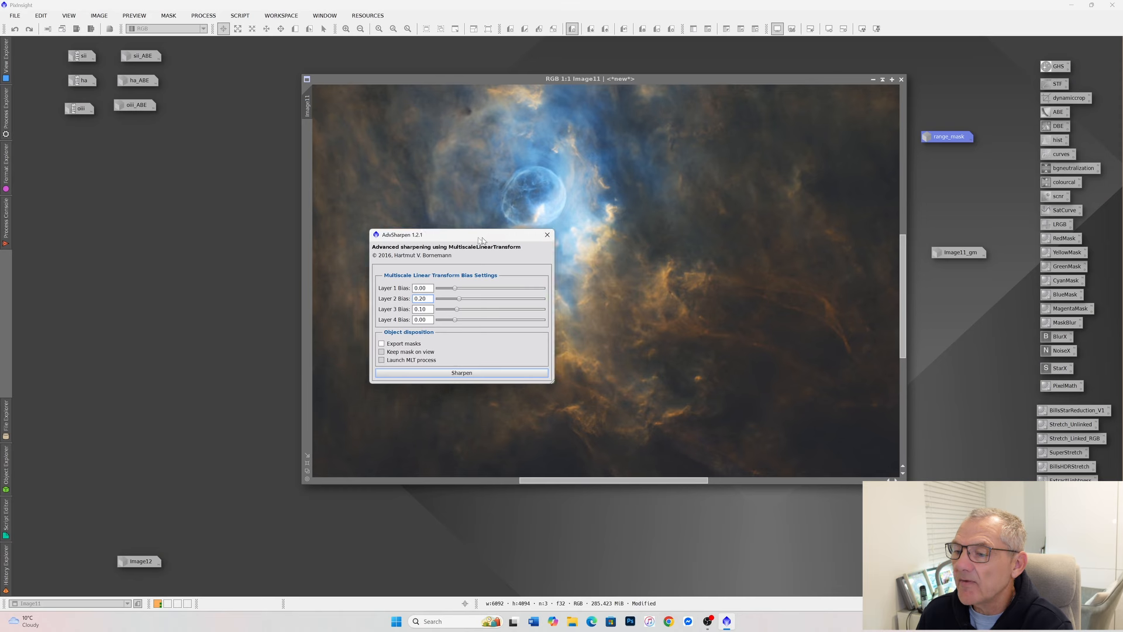
left_click_drag(609, 90, 284, 94)
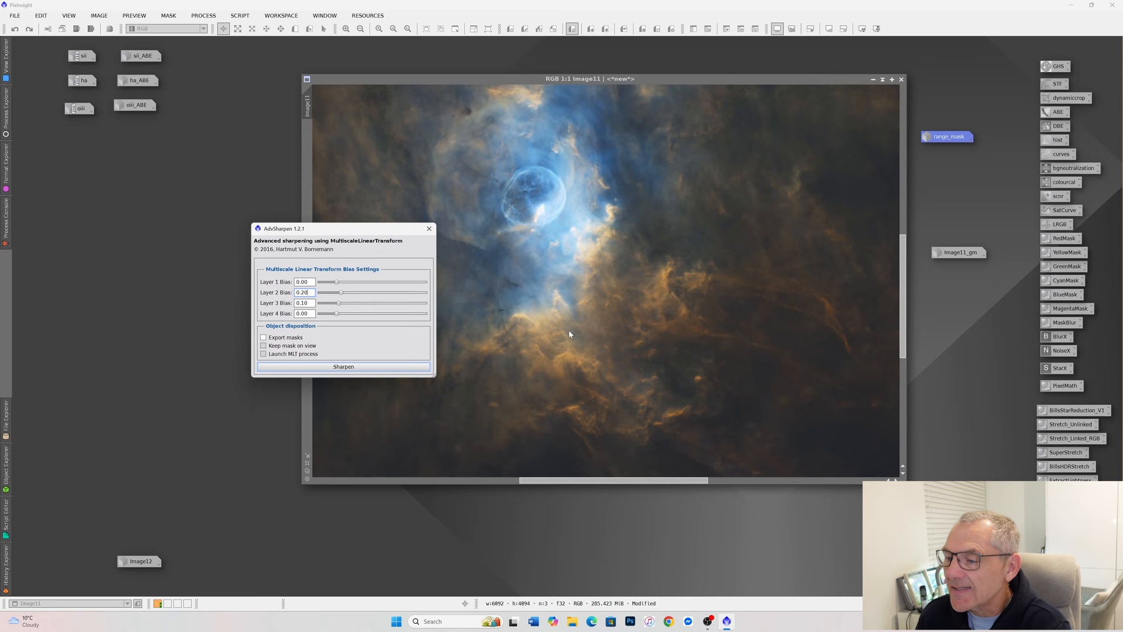
left_click(343, 367)
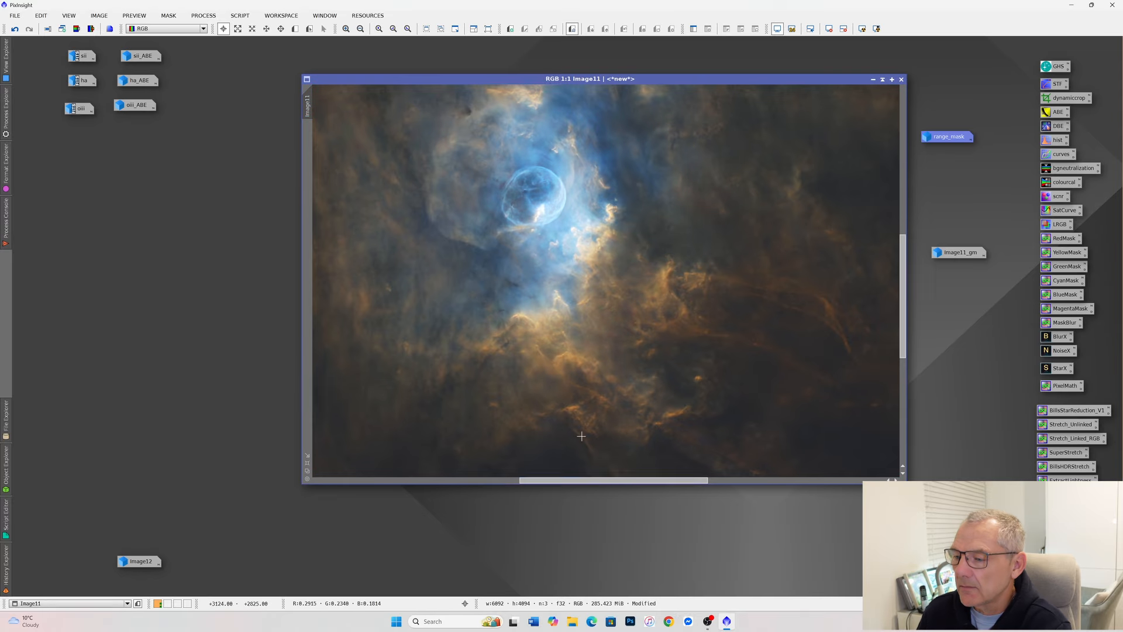
scroll(570, 261, "up", 1)
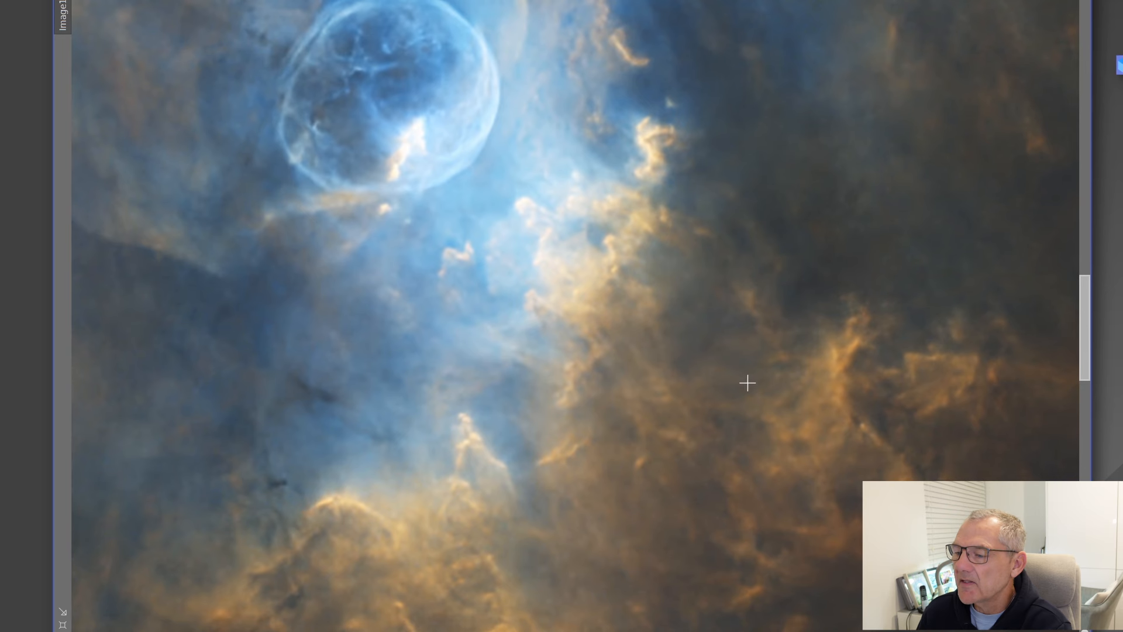
scroll(735, 391, "up", 1)
scroll(706, 391, "down", 1)
scroll(703, 390, "down", 2)
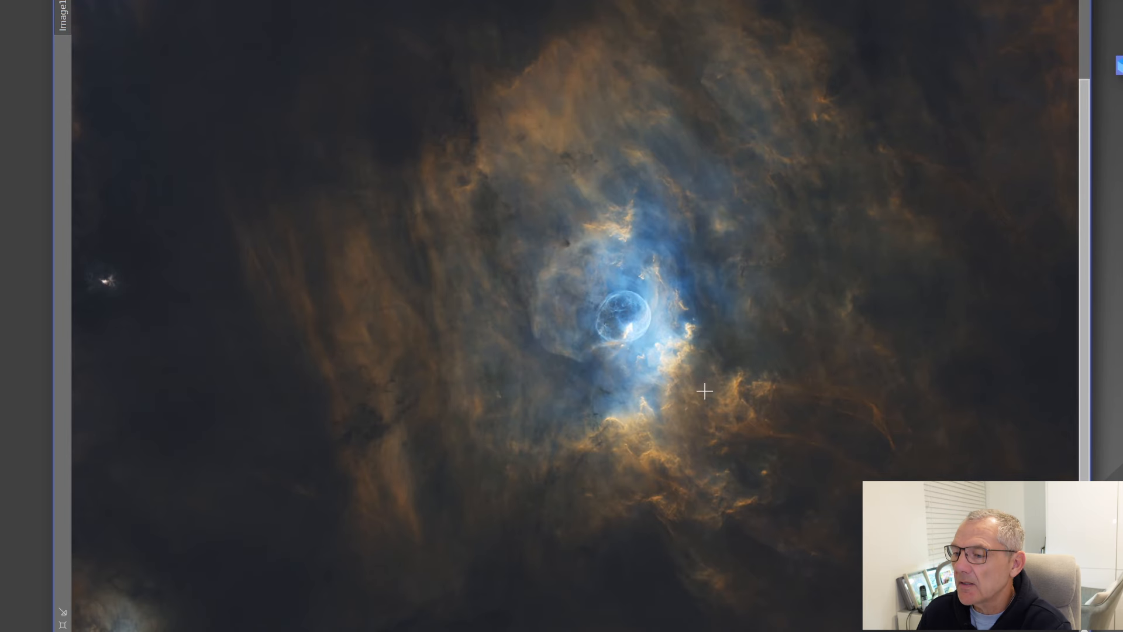
scroll(687, 385, "down", 1)
scroll(686, 385, "down", 1)
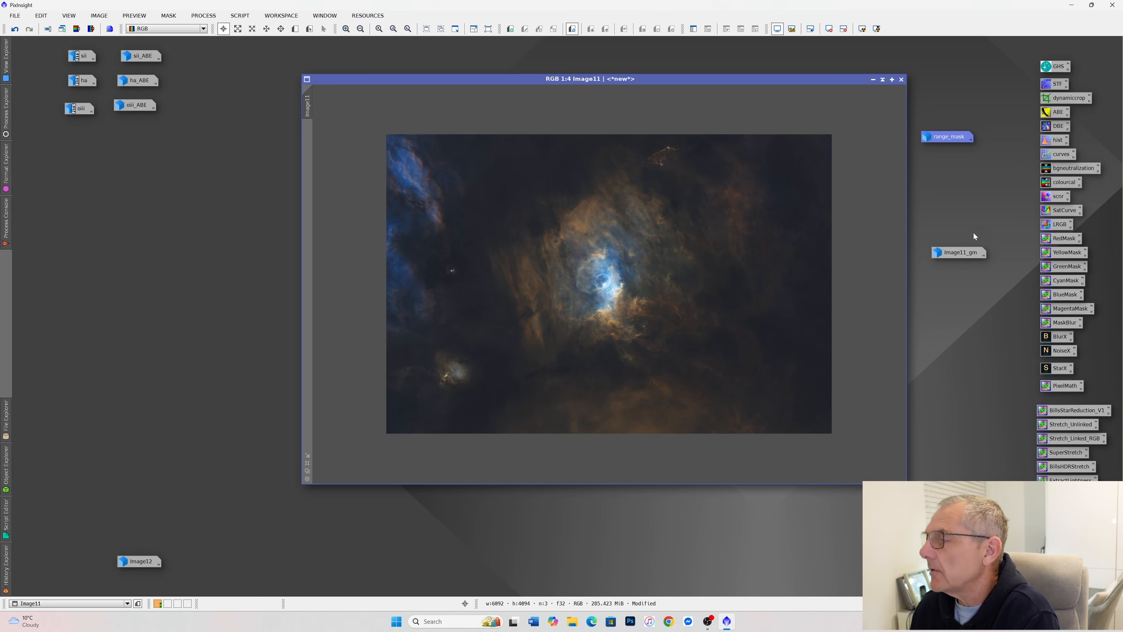
Generate a yellow colour mask from Image11 with YellowMask and soften it using MaskBlur
double_click(1073, 255)
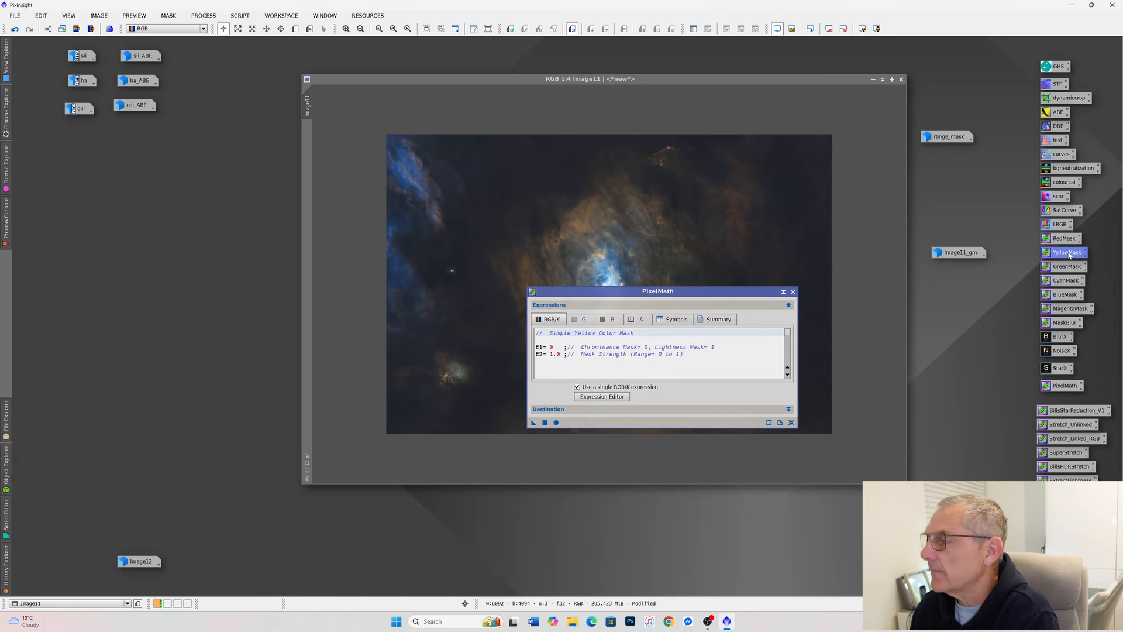
left_click(534, 423)
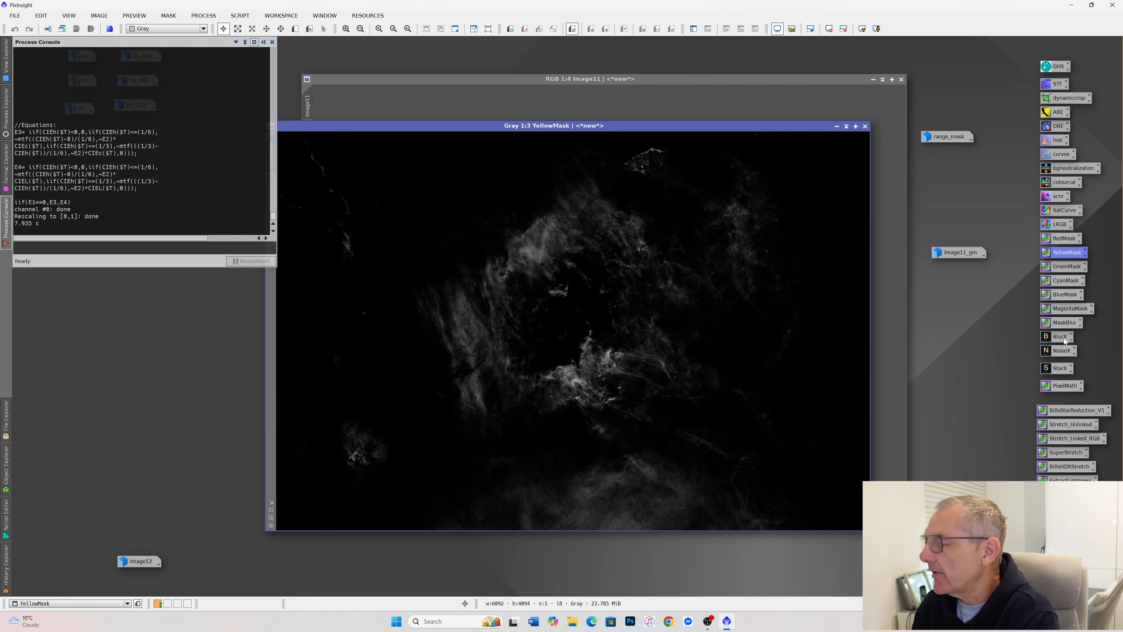
left_click_drag(1068, 324, 626, 389)
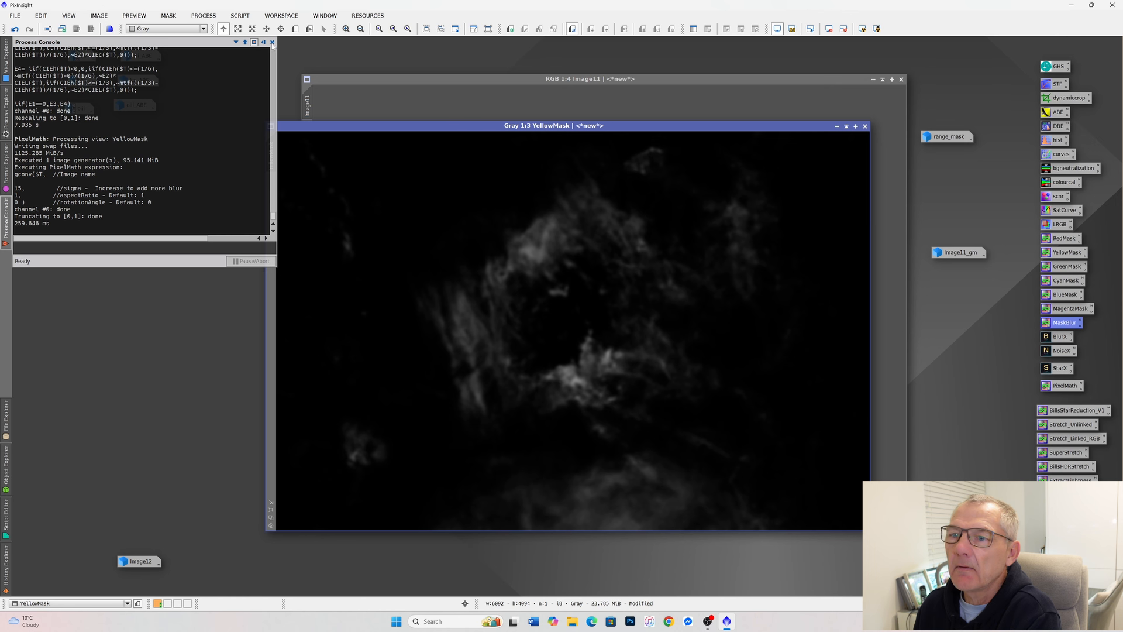
Mask Image11 with the blurred yellow mask and apply CurvesTransformation with raised colour curves and a saturation point at input 0.48223, output 0.58714
left_click_drag(328, 125, 315, 182)
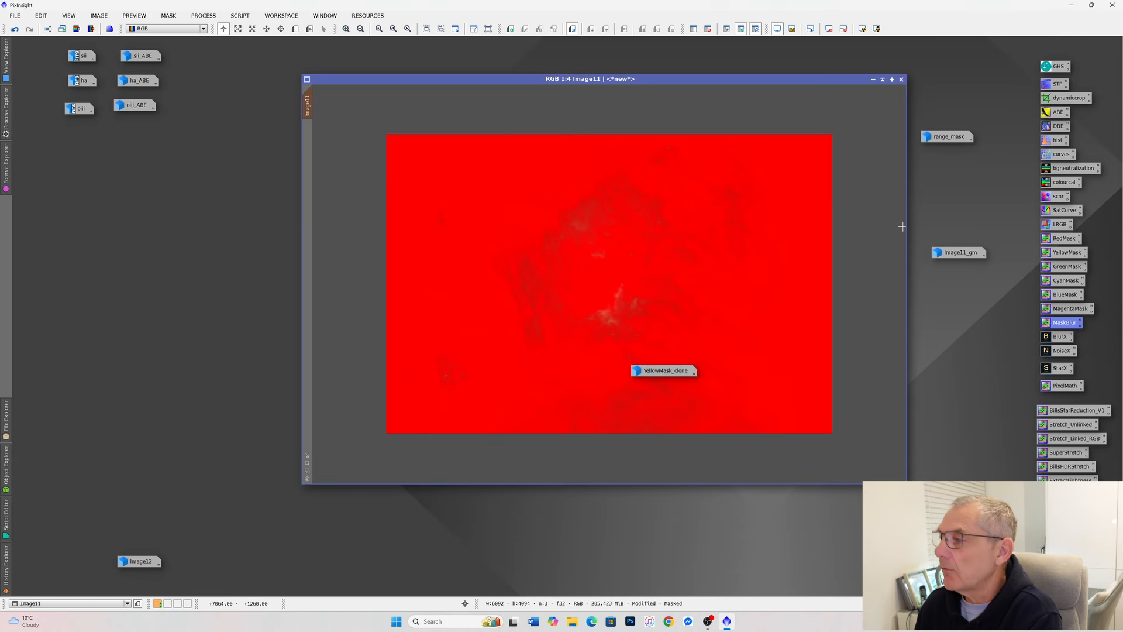
double_click(1061, 156)
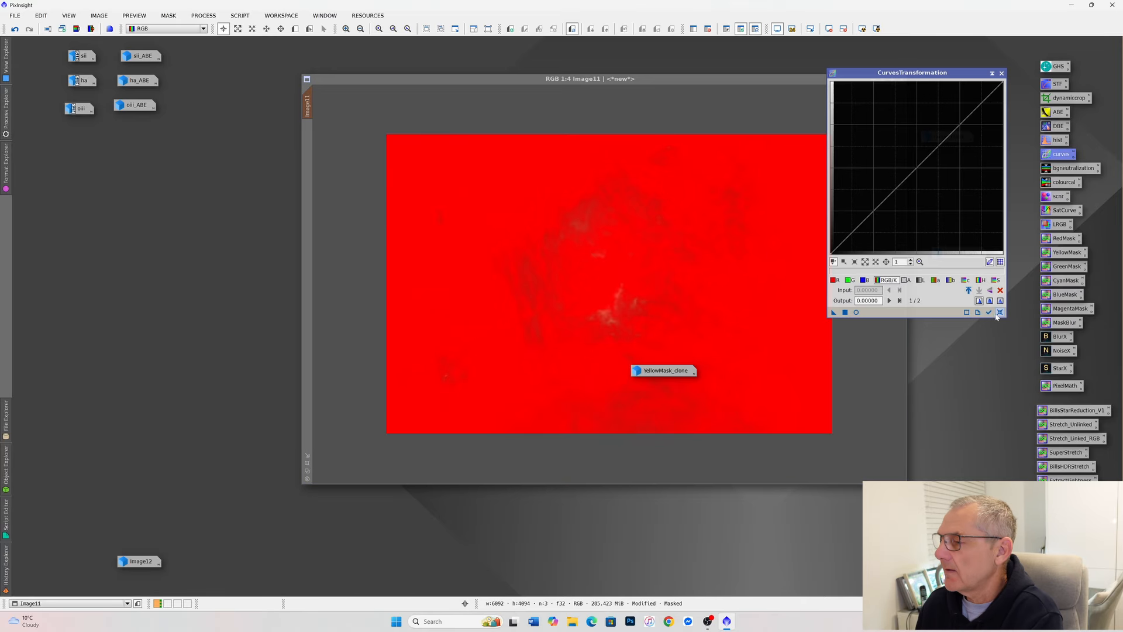
left_click(855, 311)
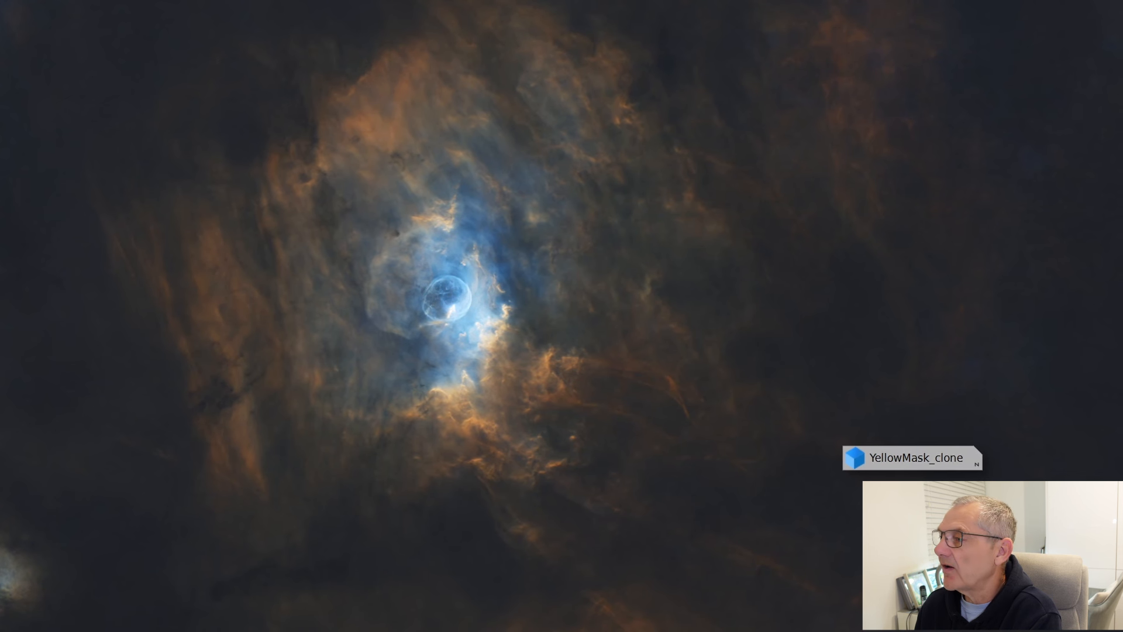
key("ctrl+z")
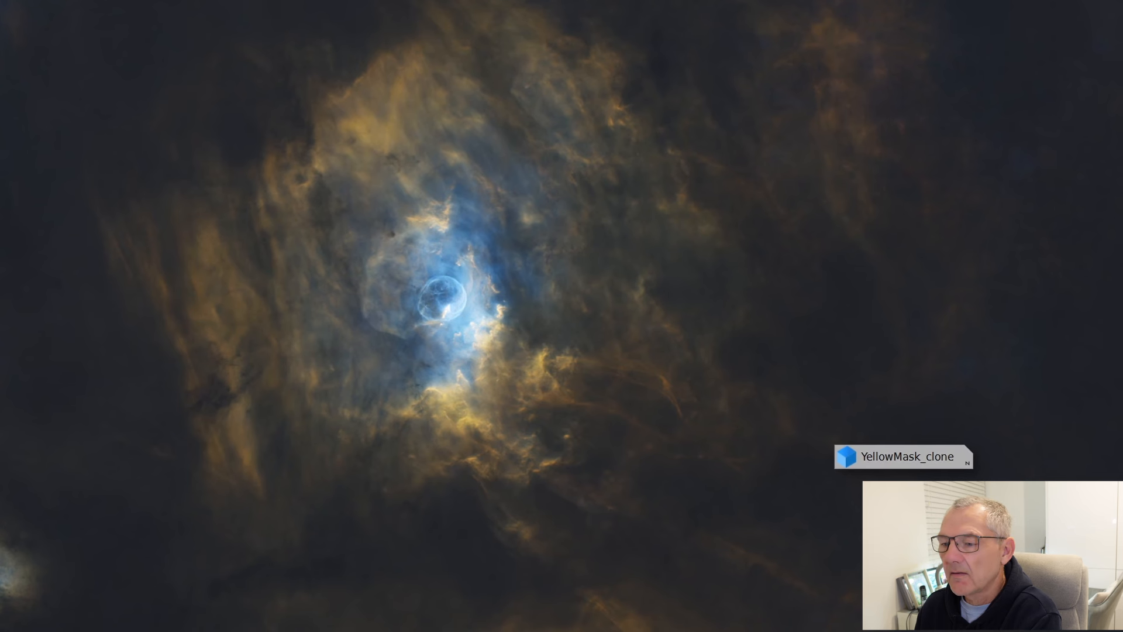
left_click(845, 313)
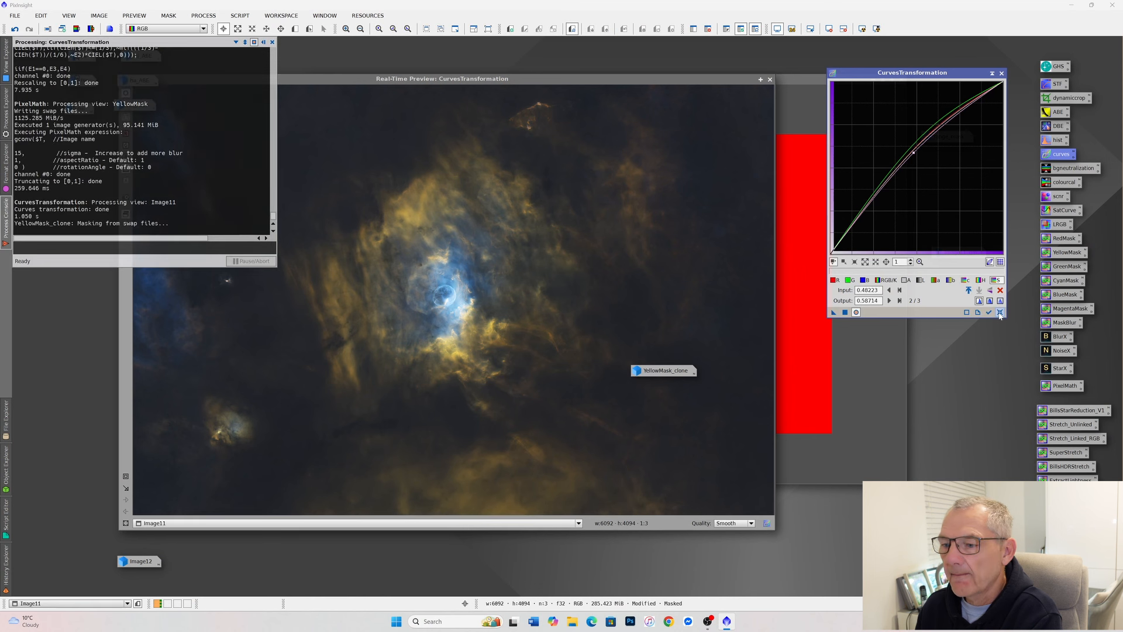
Reset and close CurvesTransformation with its real-time preview, and remove the yellow mask from Image11
left_click(999, 313)
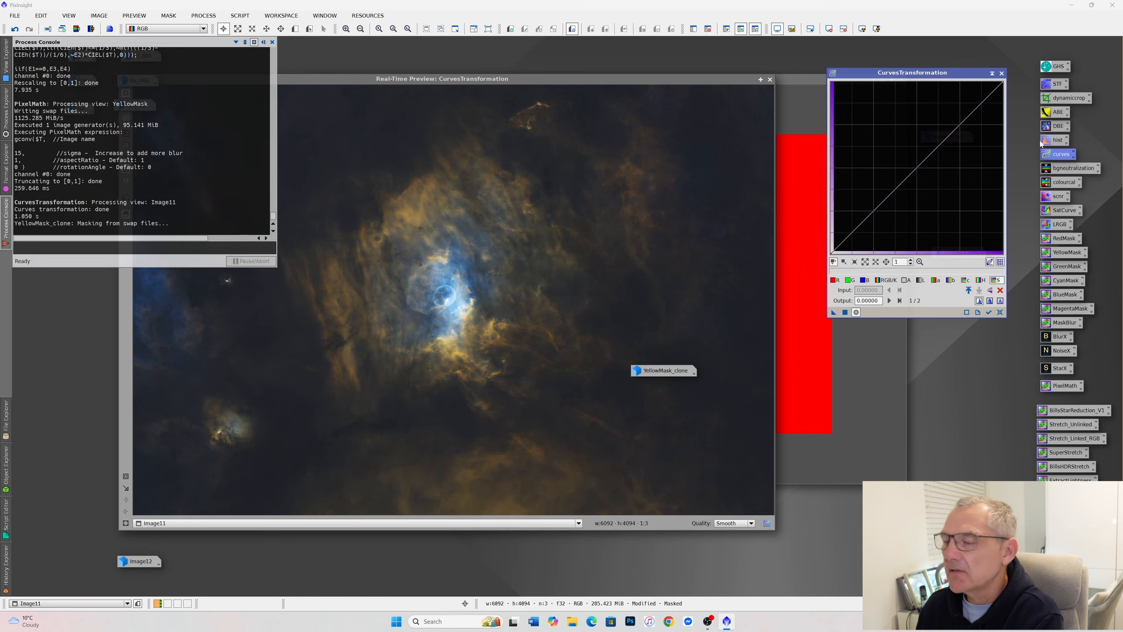
left_click(1002, 73)
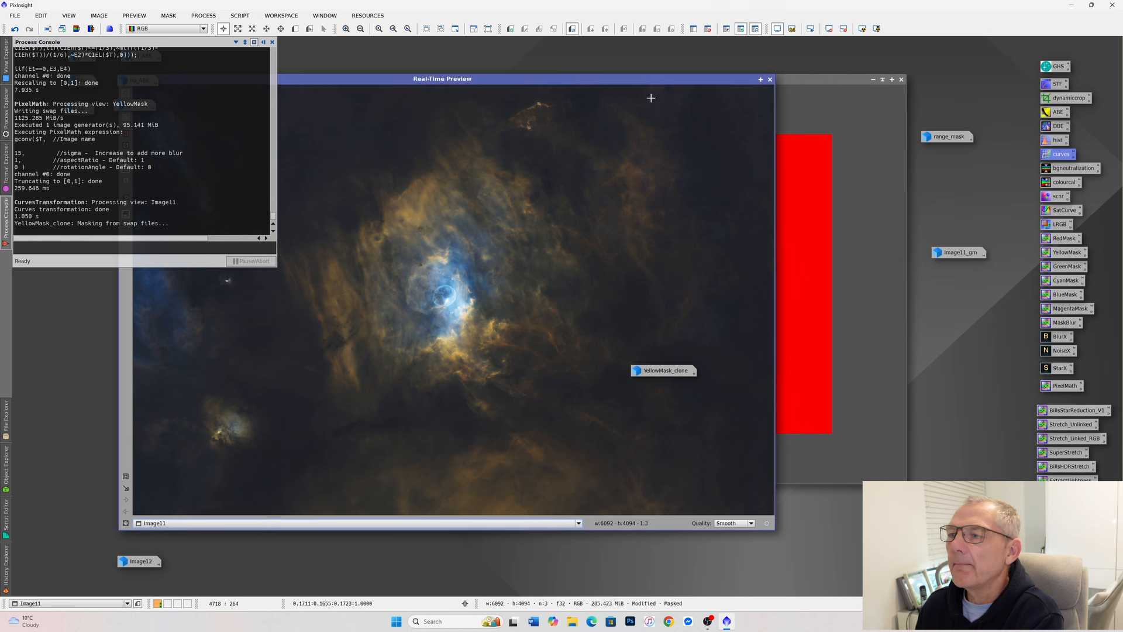
left_click(769, 80)
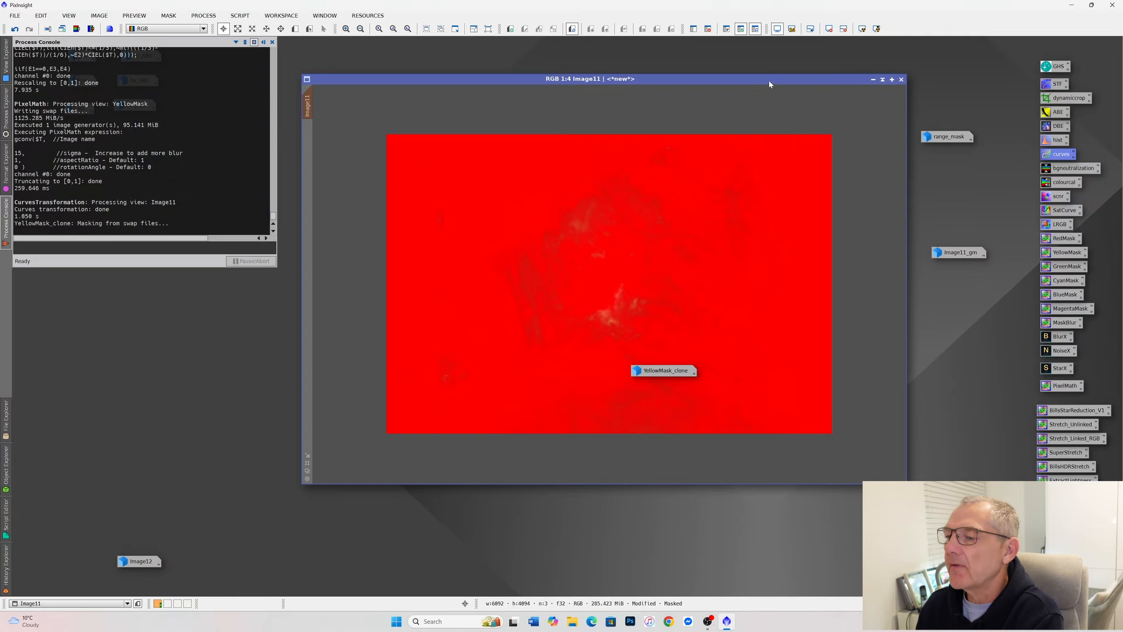
left_click(270, 42)
right_click(498, 465)
mouse_move(534, 306)
left_click(693, 320)
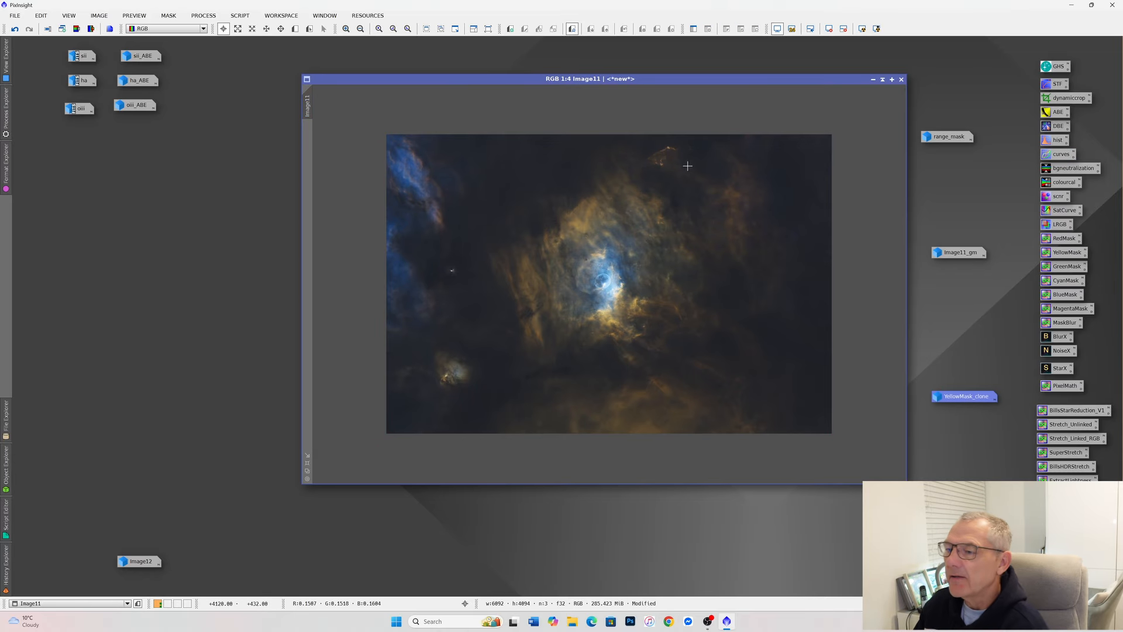
Examine Image11 up close at the small upper nebula, the blue region, the lower-left nebula and the central bubble
scroll(681, 140, "up", 1)
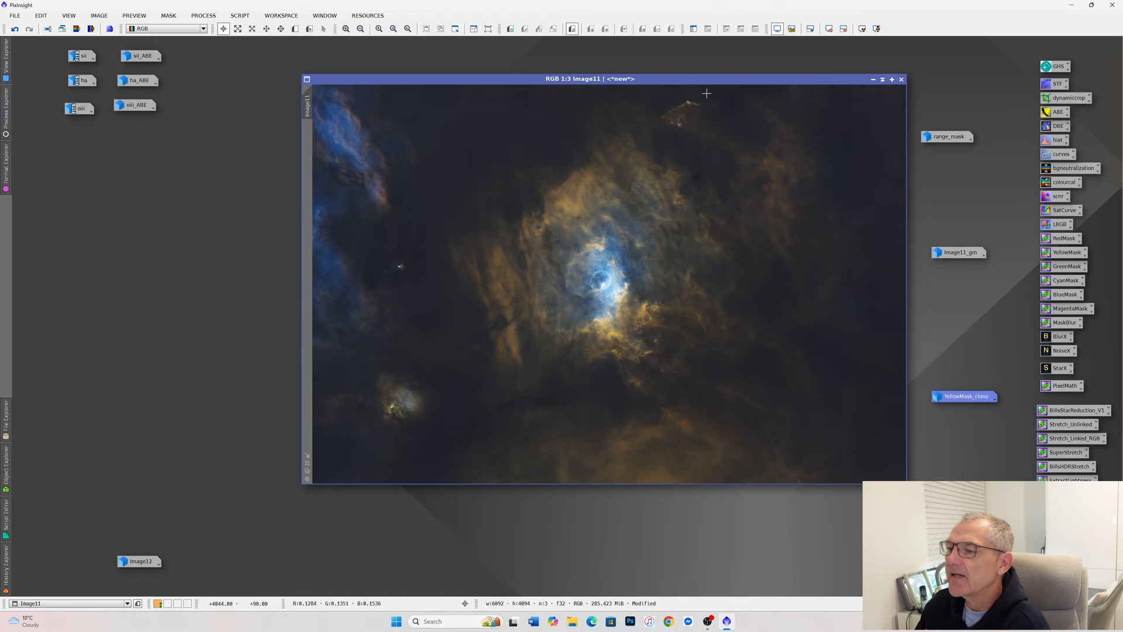
scroll(702, 94, "up", 3)
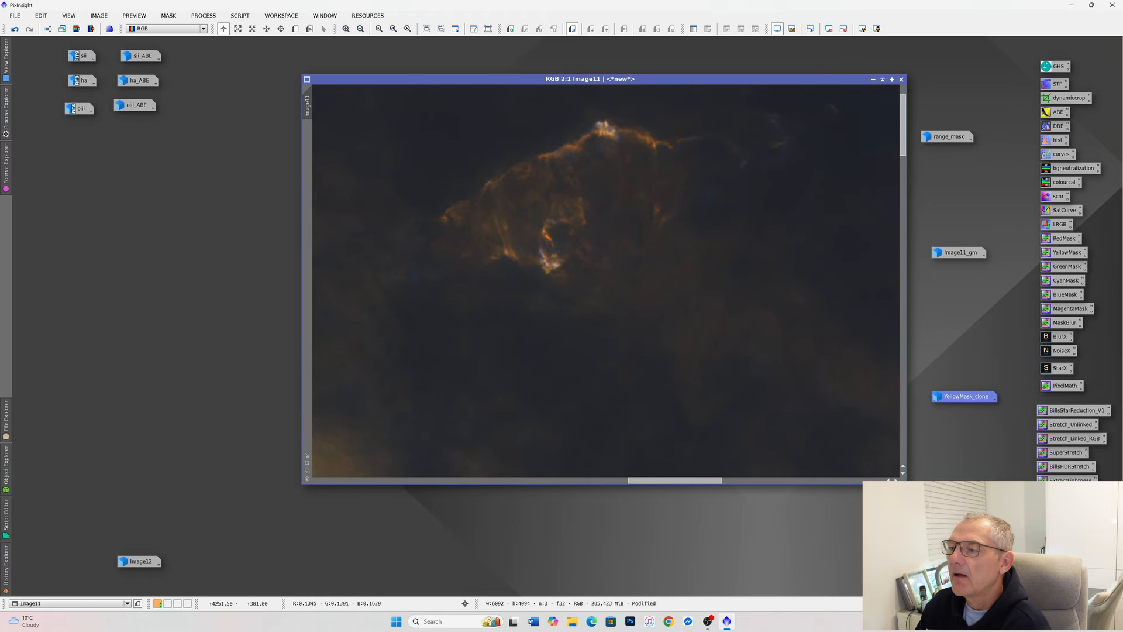
left_click_drag(905, 152, 903, 143)
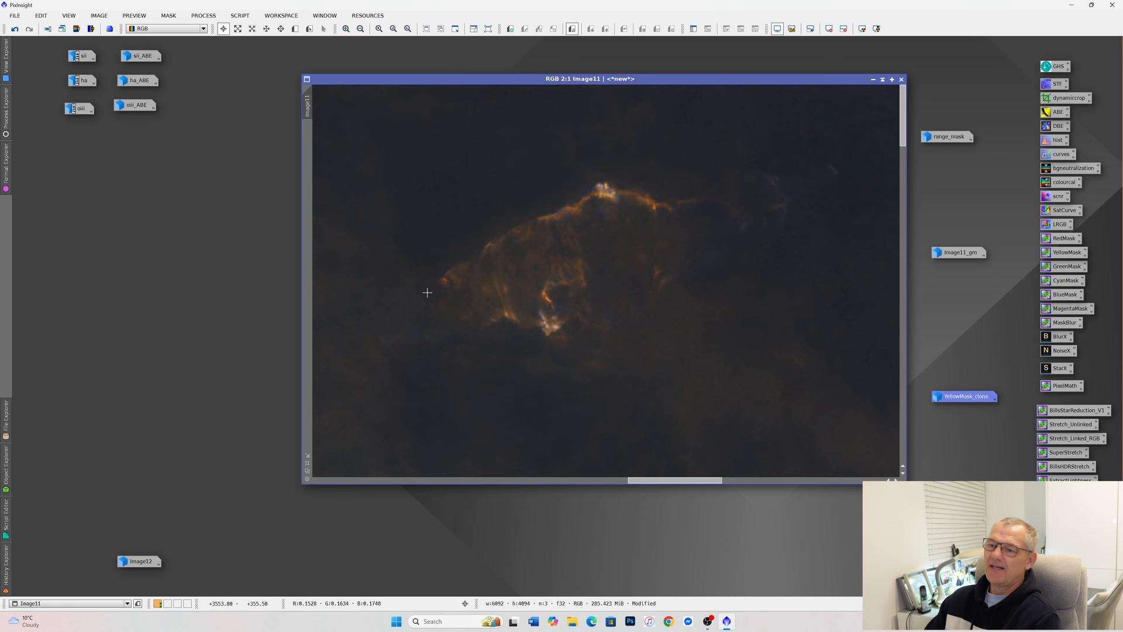
scroll(761, 273, "down", 4)
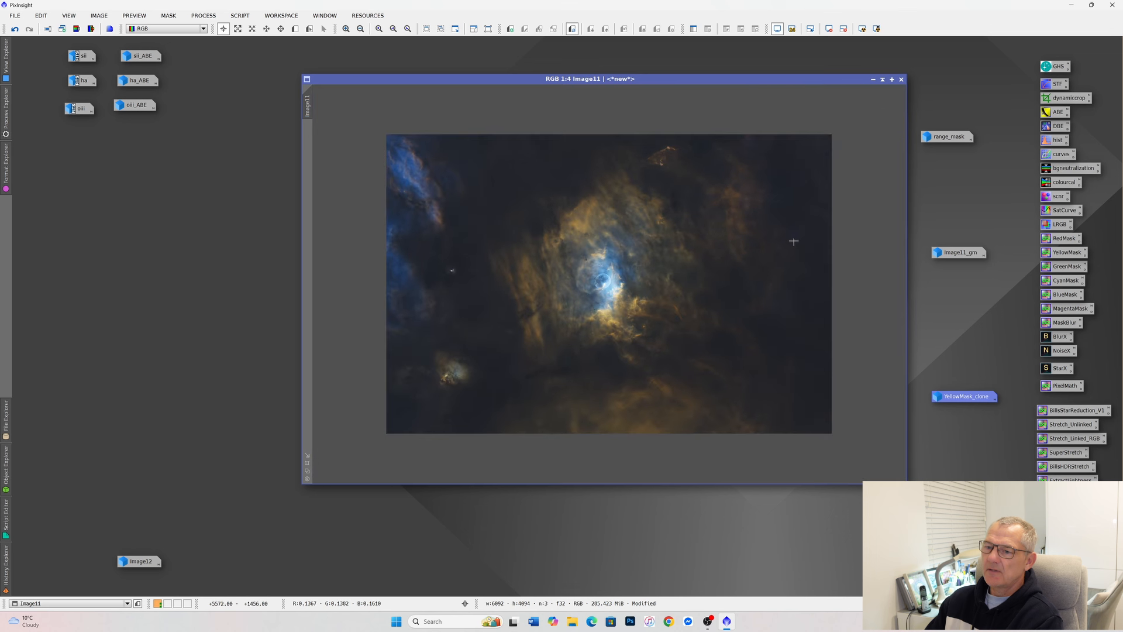
scroll(390, 186, "up", 2)
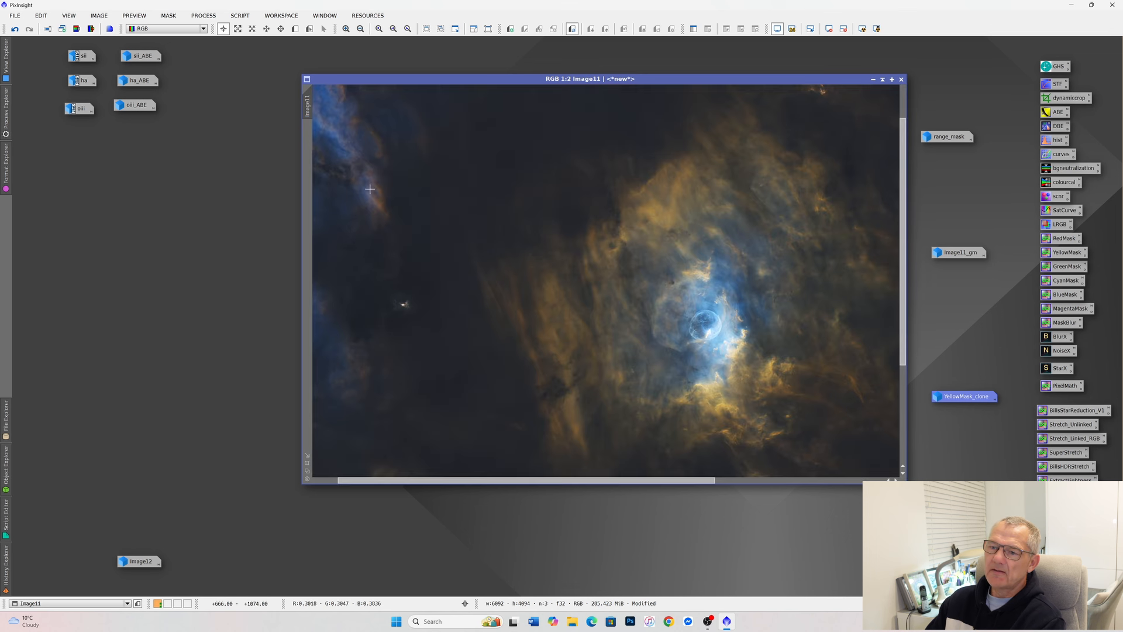
scroll(319, 191, "up", 2)
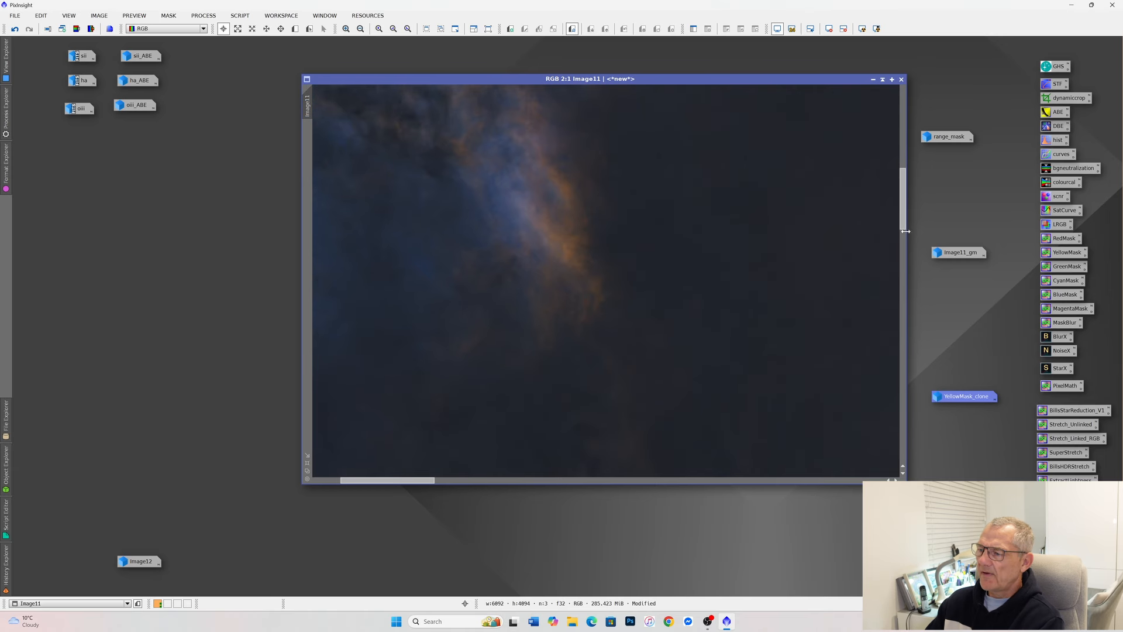
scroll(904, 235, "down", 2)
left_click_drag(904, 284, 904, 406)
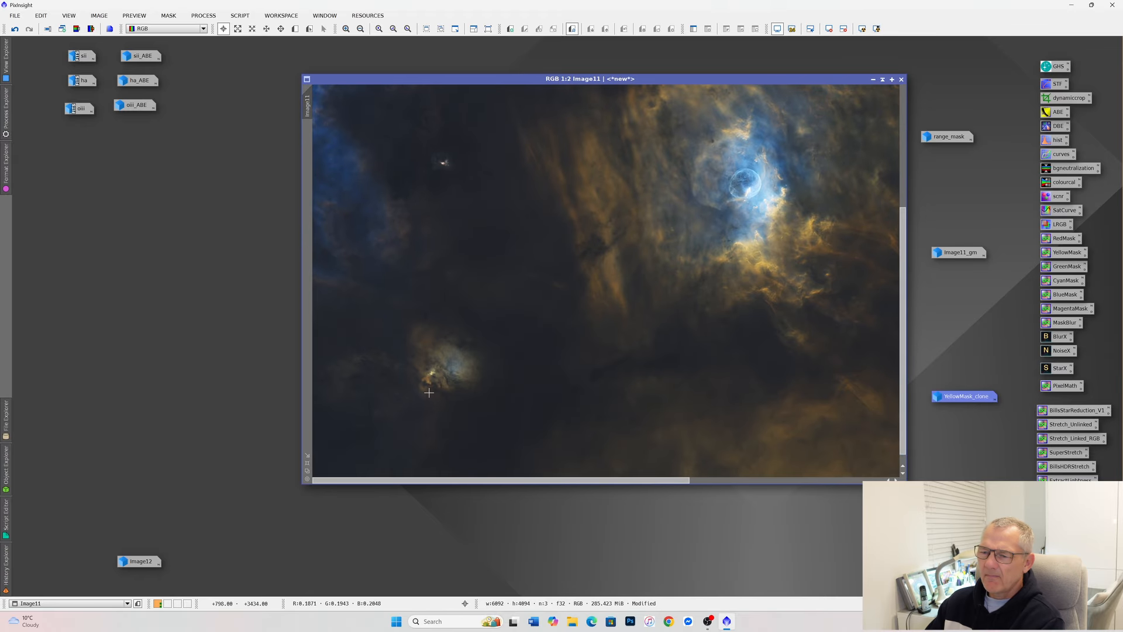
scroll(404, 381, "up", 2)
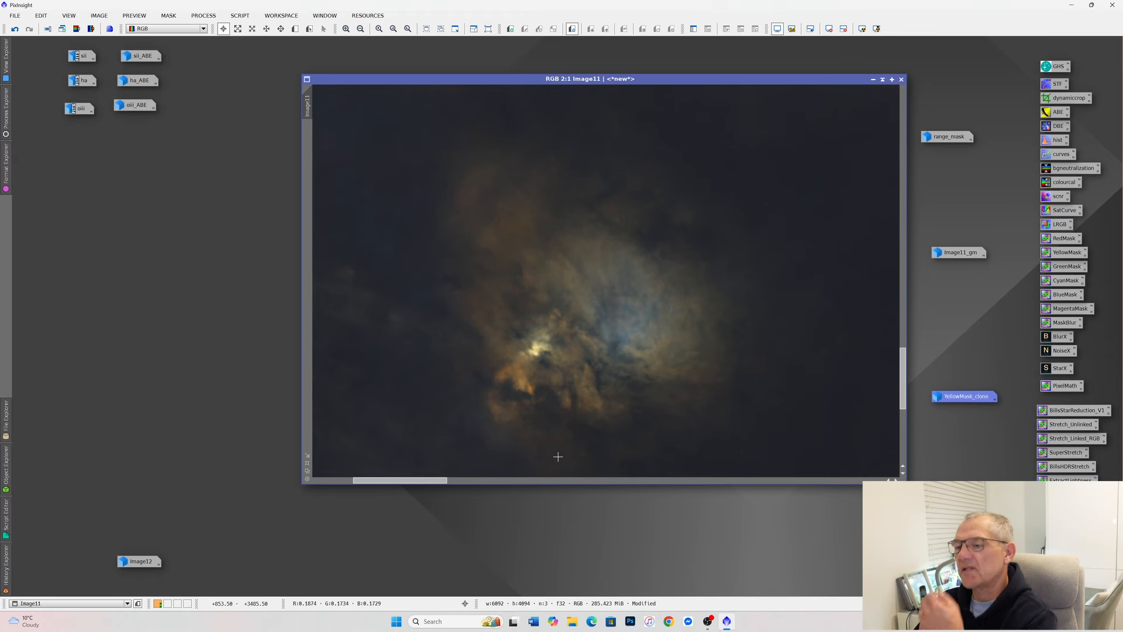
scroll(558, 456, "down", 4)
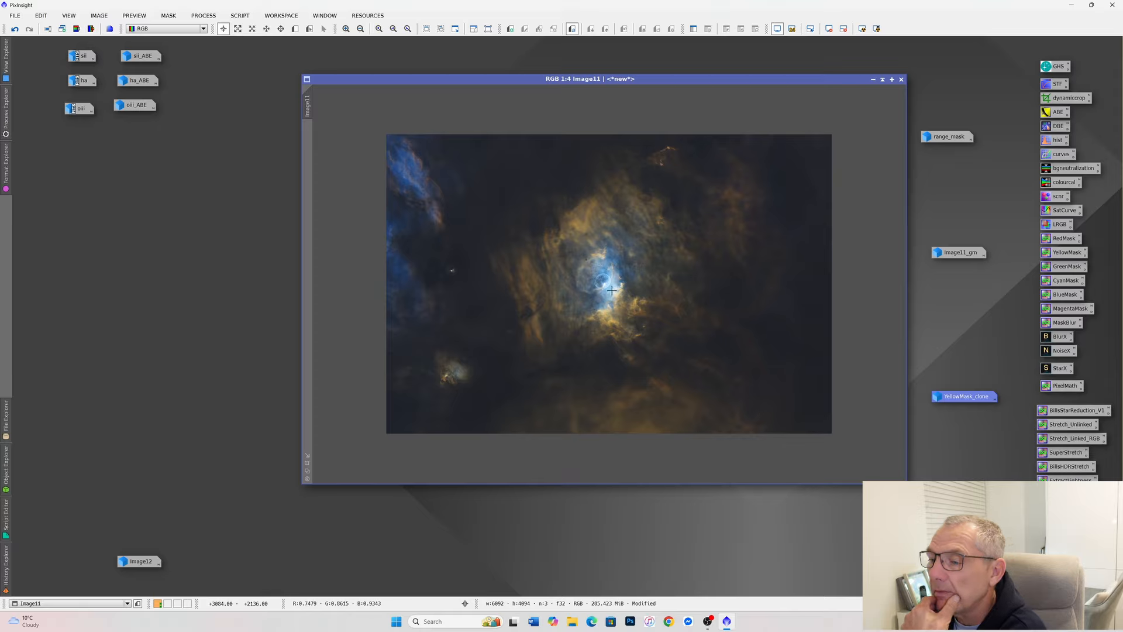
scroll(612, 290, "up", 3)
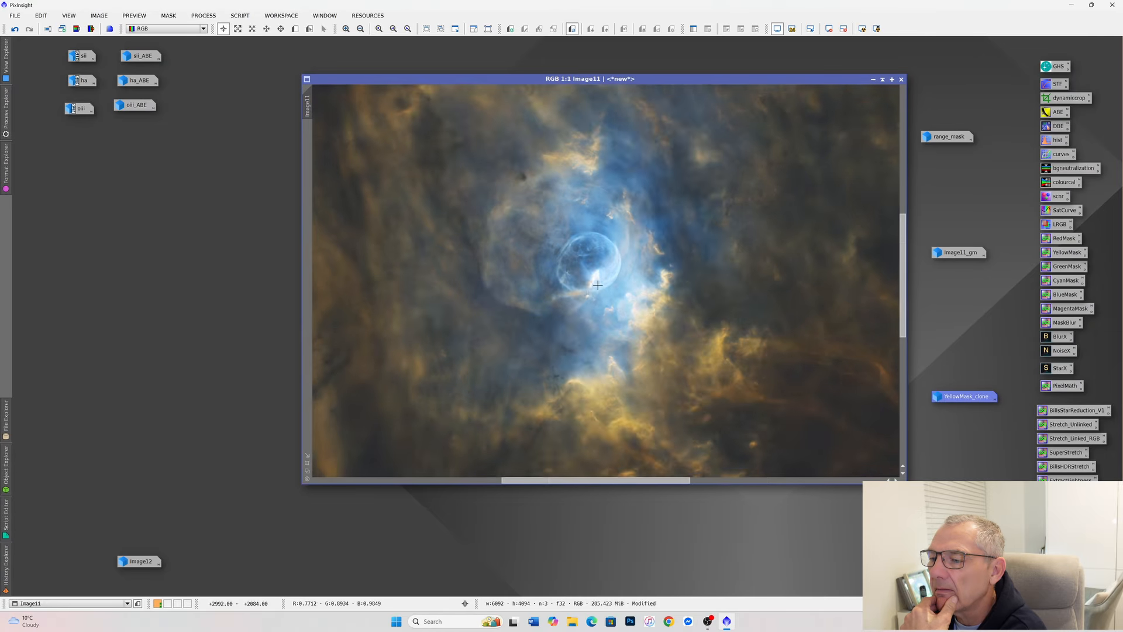
scroll(597, 285, "up", 1)
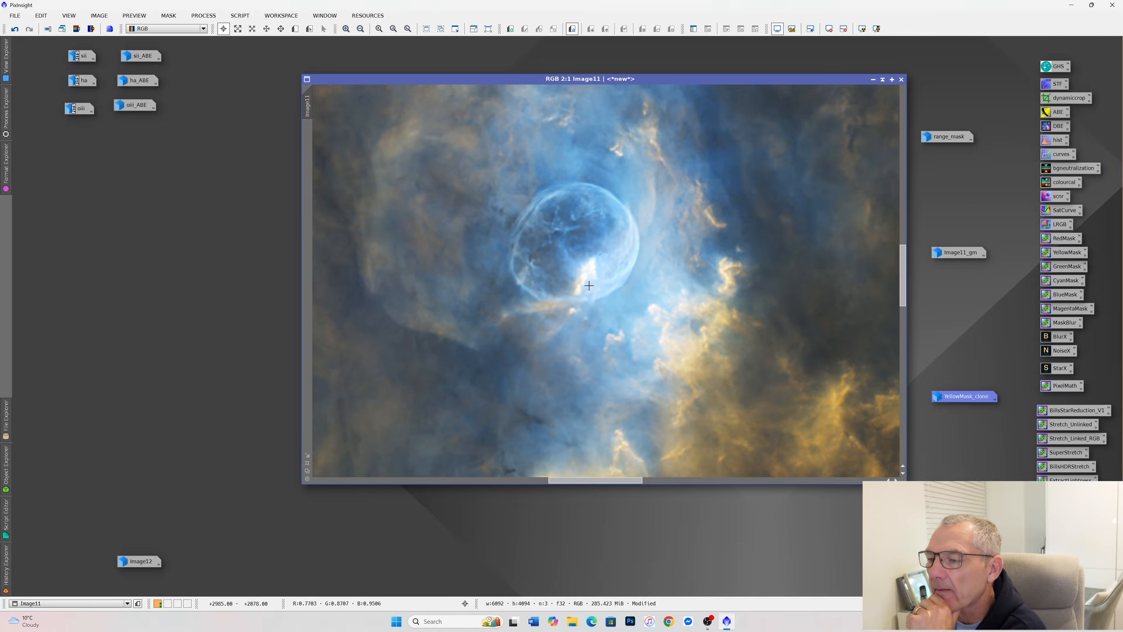
scroll(589, 285, "up", 1)
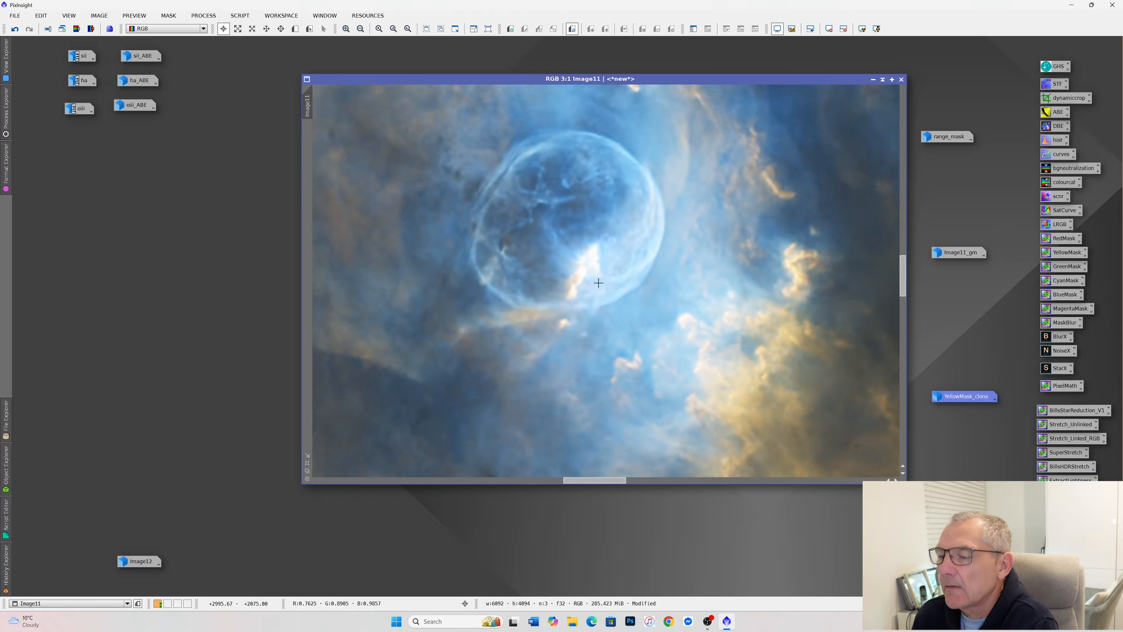
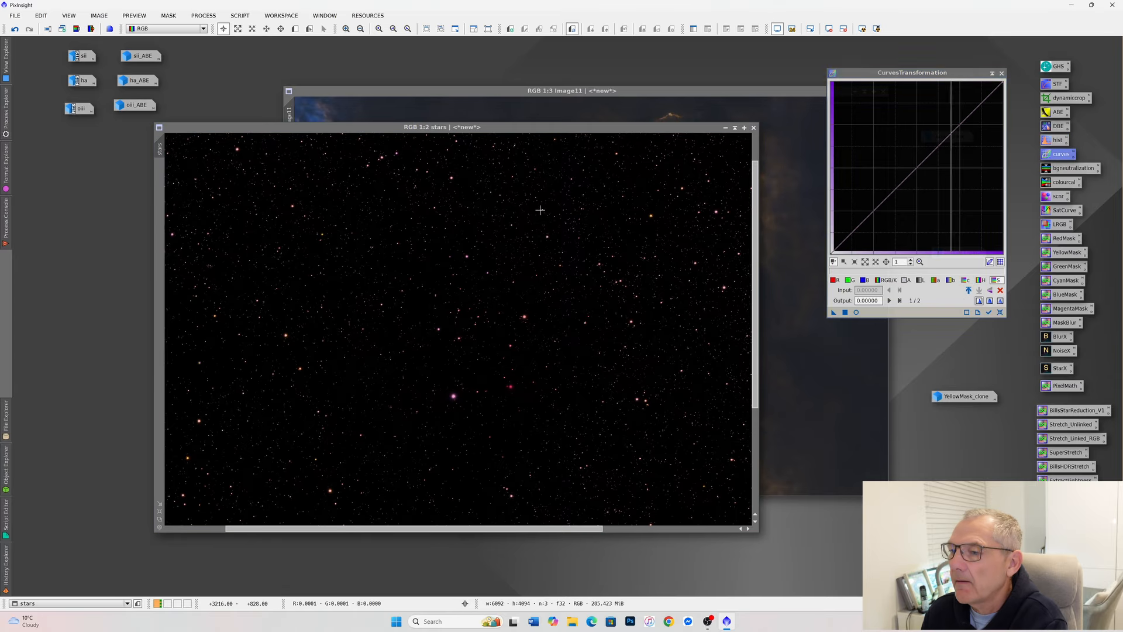
Desaturate the stars image with a CurvesTransformation saturation point at about input 0.56, output 0.46, and close the process and preview
left_click(856, 312)
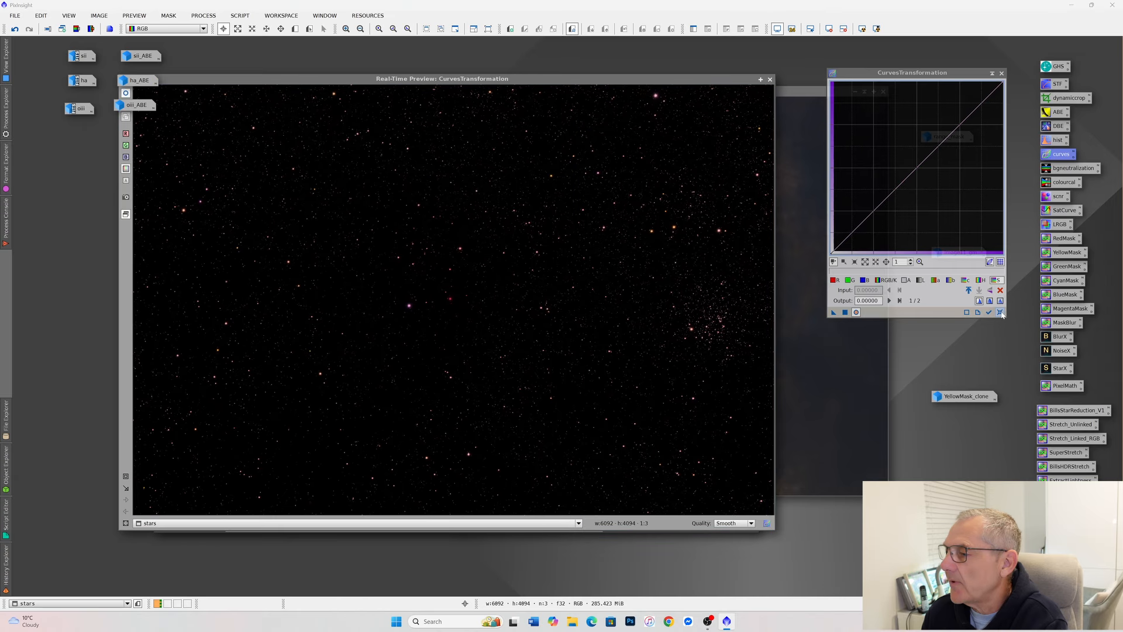
left_click(924, 167)
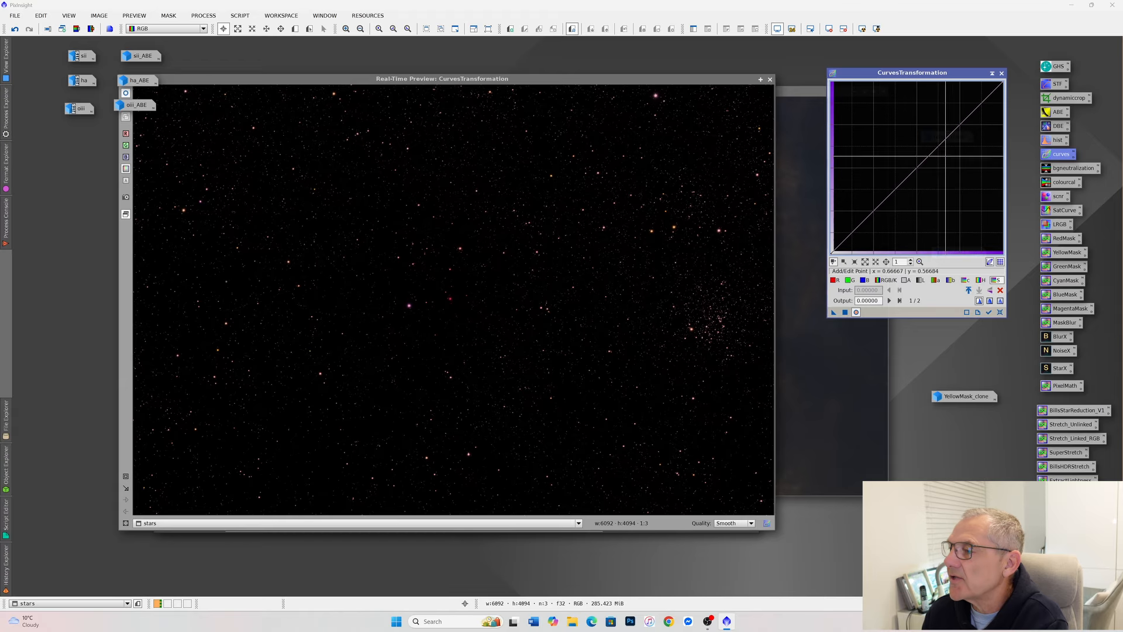
left_click_drag(925, 167, 927, 175)
left_click(845, 312)
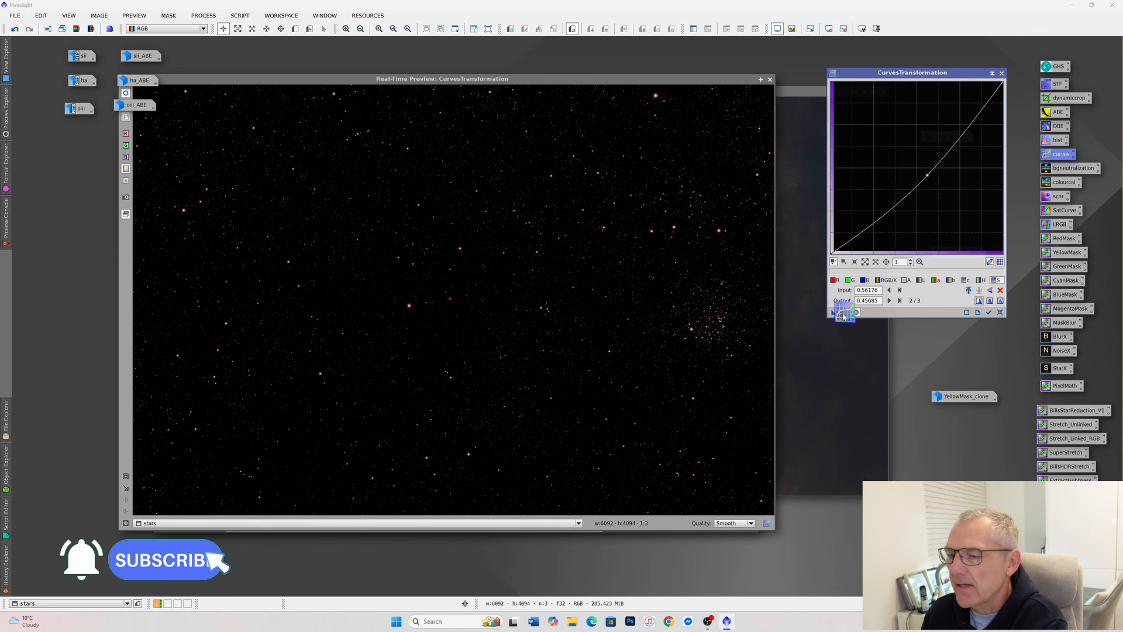
left_click(1000, 313)
left_click(1002, 73)
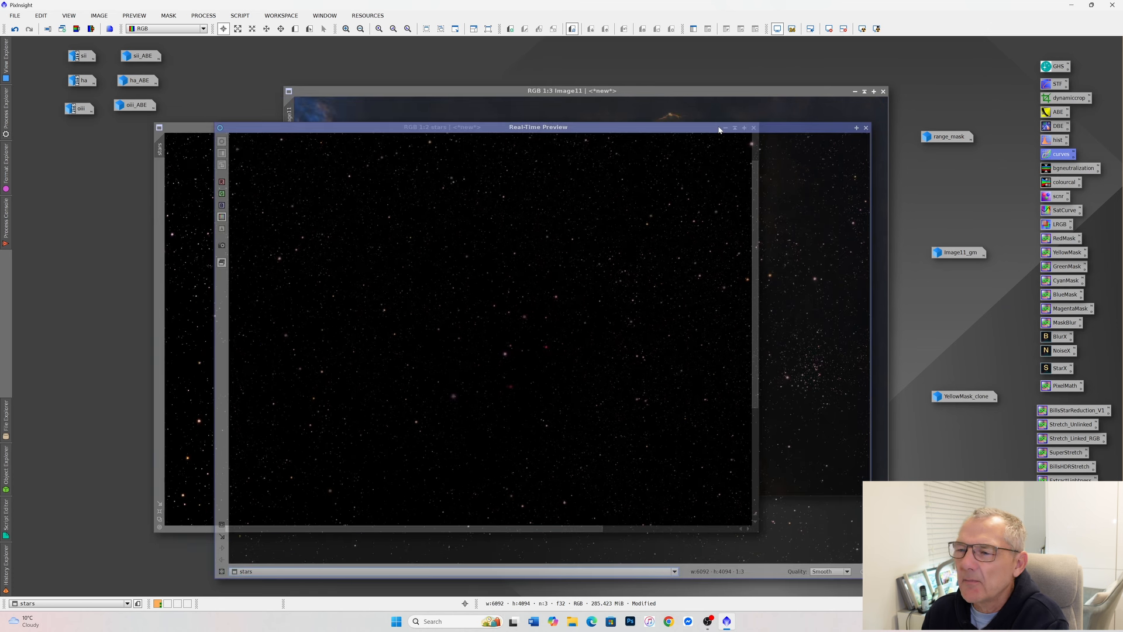
left_click_drag(545, 128, 616, 114)
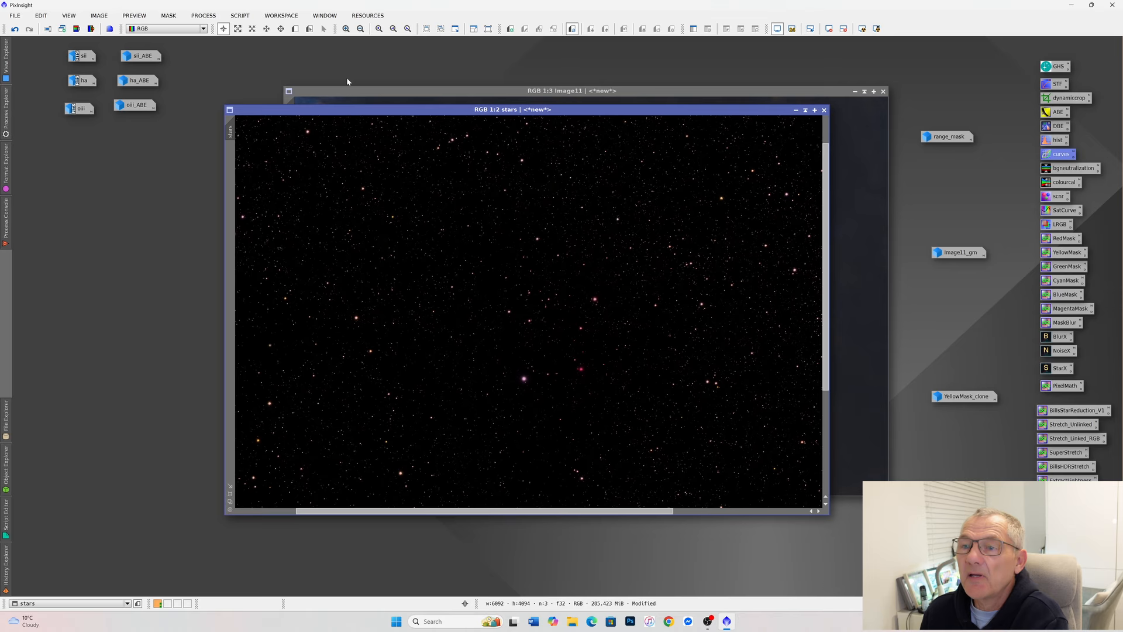
Run the GAME mask editor script on the stars image and add an ellipse for a gradient mask
left_click(241, 15)
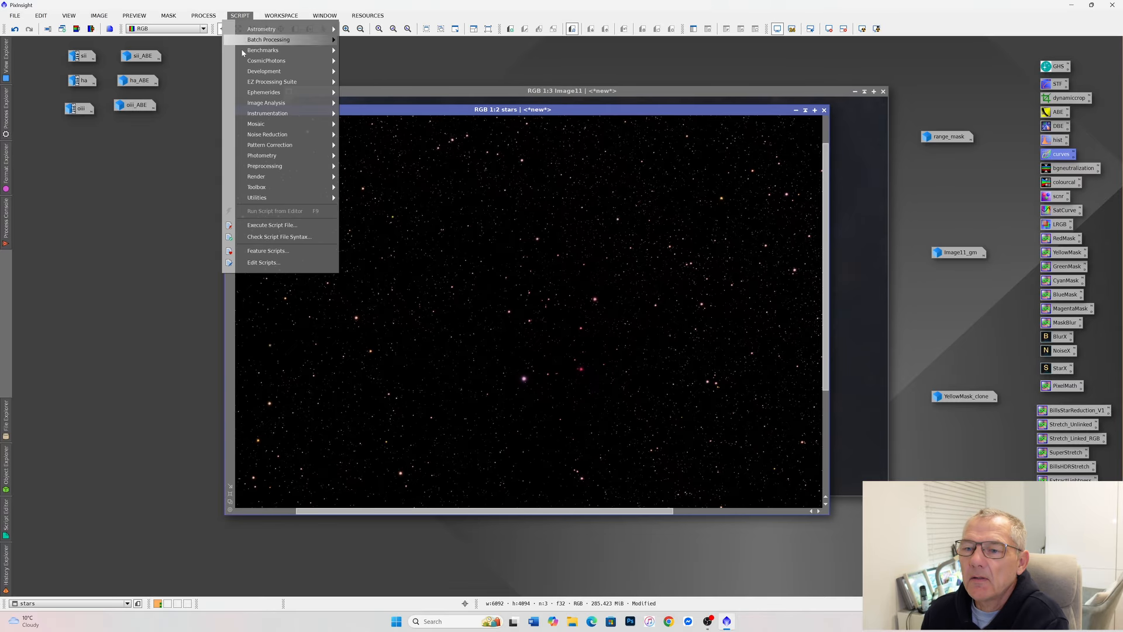
mouse_move(262, 187)
mouse_move(194, 75)
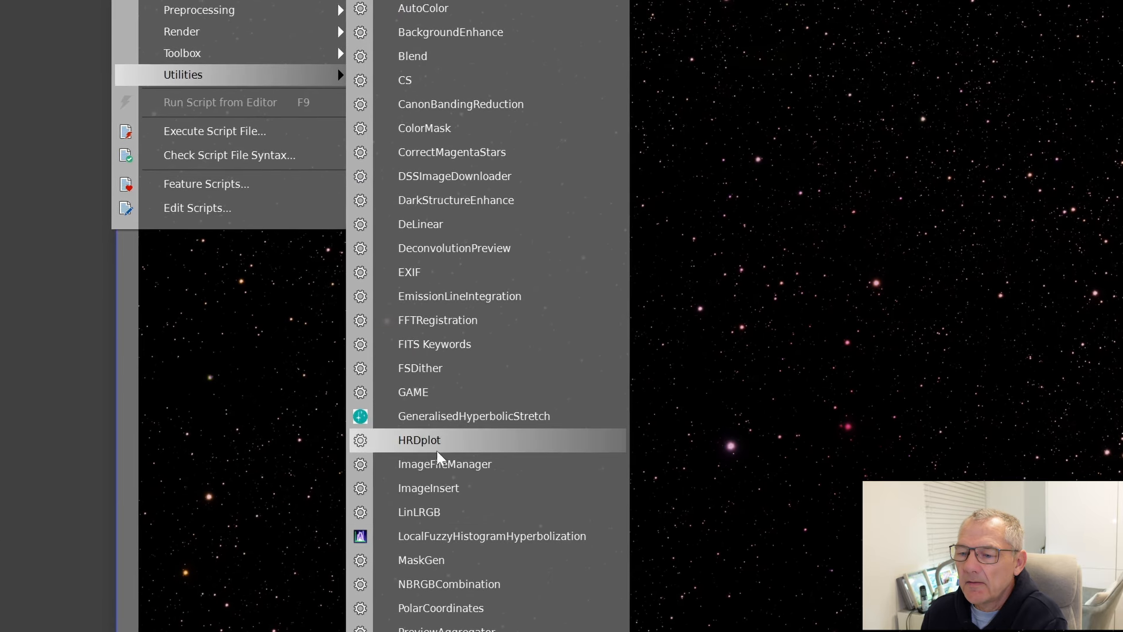
left_click(433, 392)
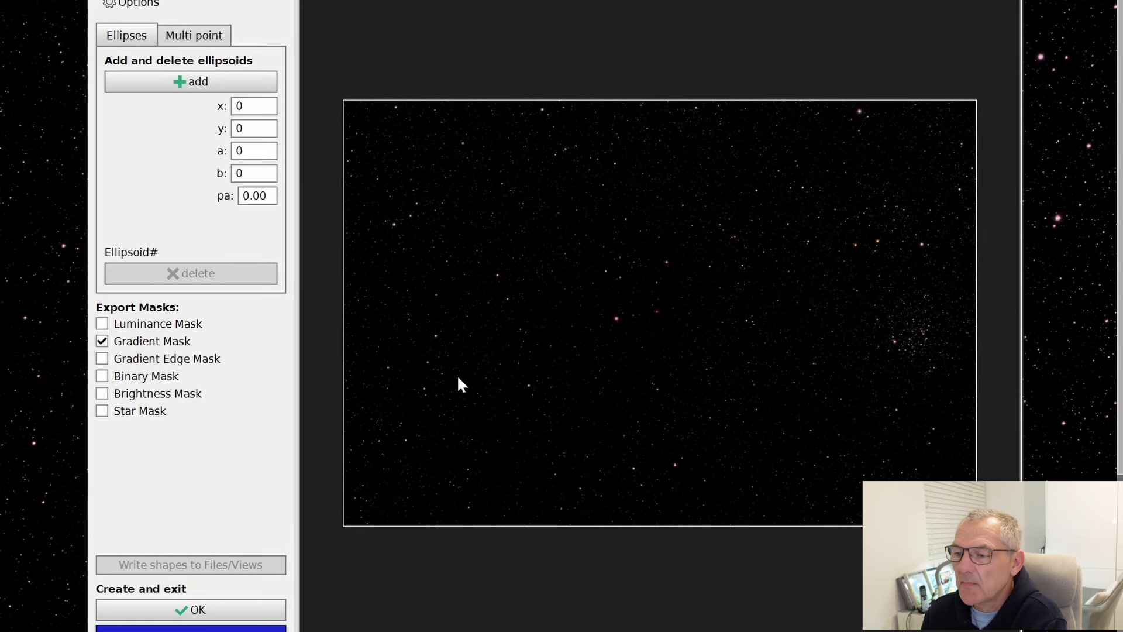
left_click(180, 82)
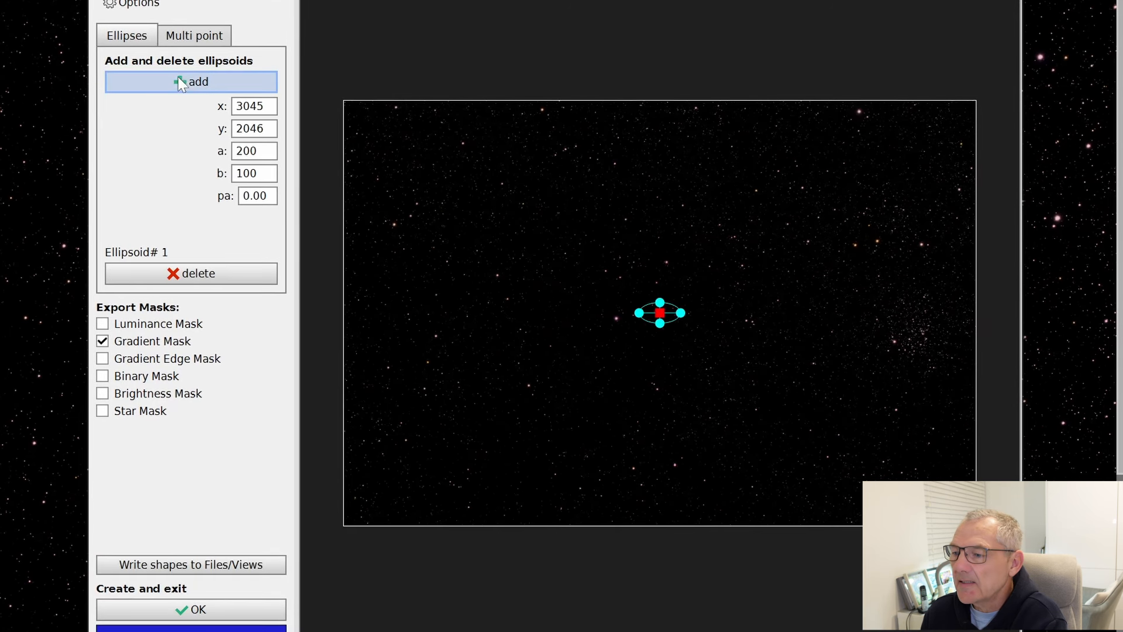
Enlarge the ellipse to a nearly round shape of about a 372, b 366 and centre it near x 3015, y 1938
scroll(690, 332, "up", 1)
scroll(689, 327, "up", 1)
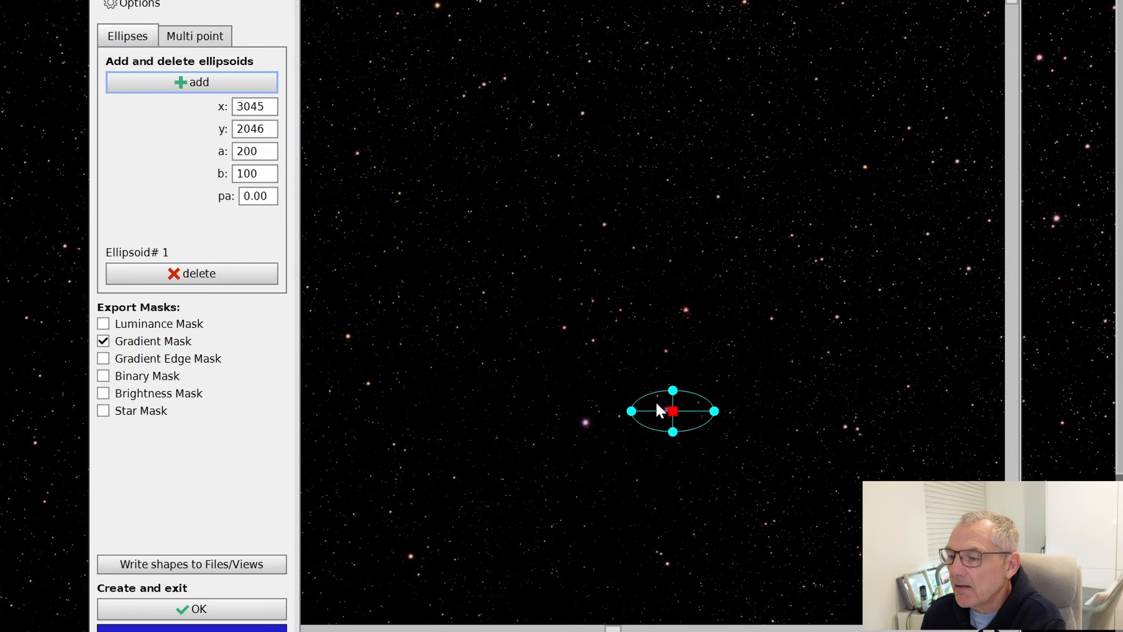
left_click_drag(673, 390, 679, 349)
left_click_drag(714, 414, 751, 412)
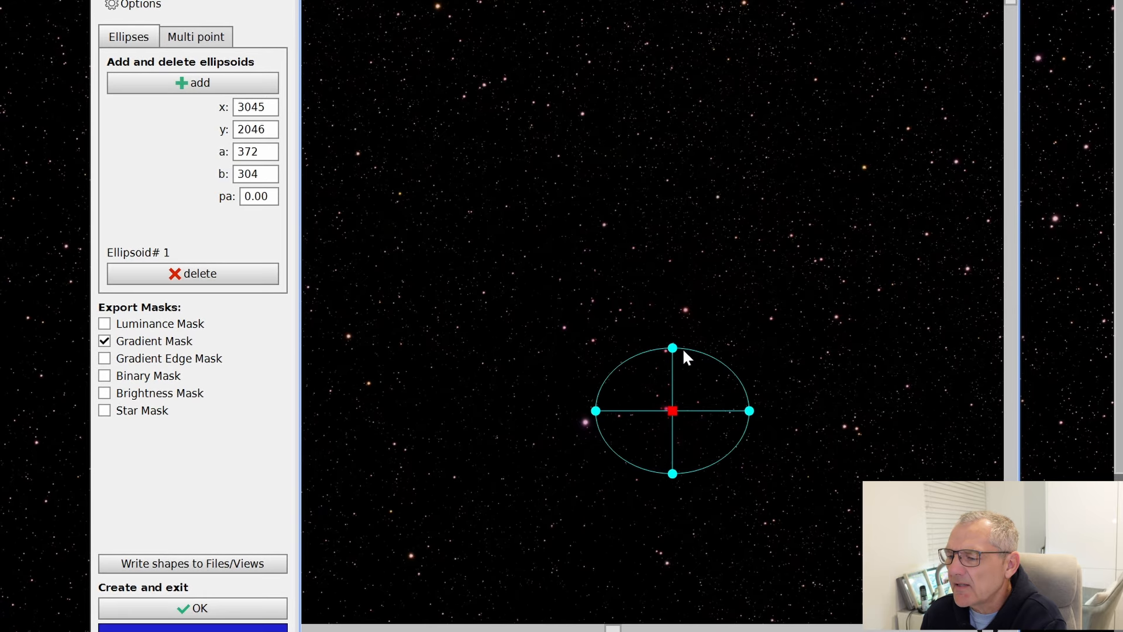
left_click_drag(673, 347, 676, 335)
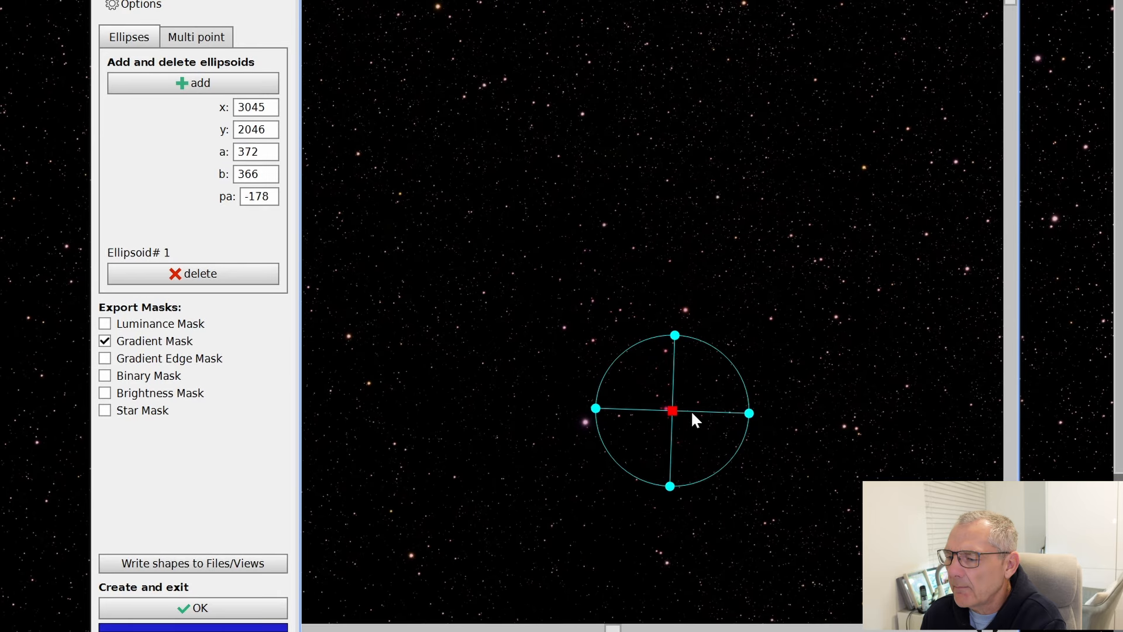
left_click_drag(672, 409, 669, 392)
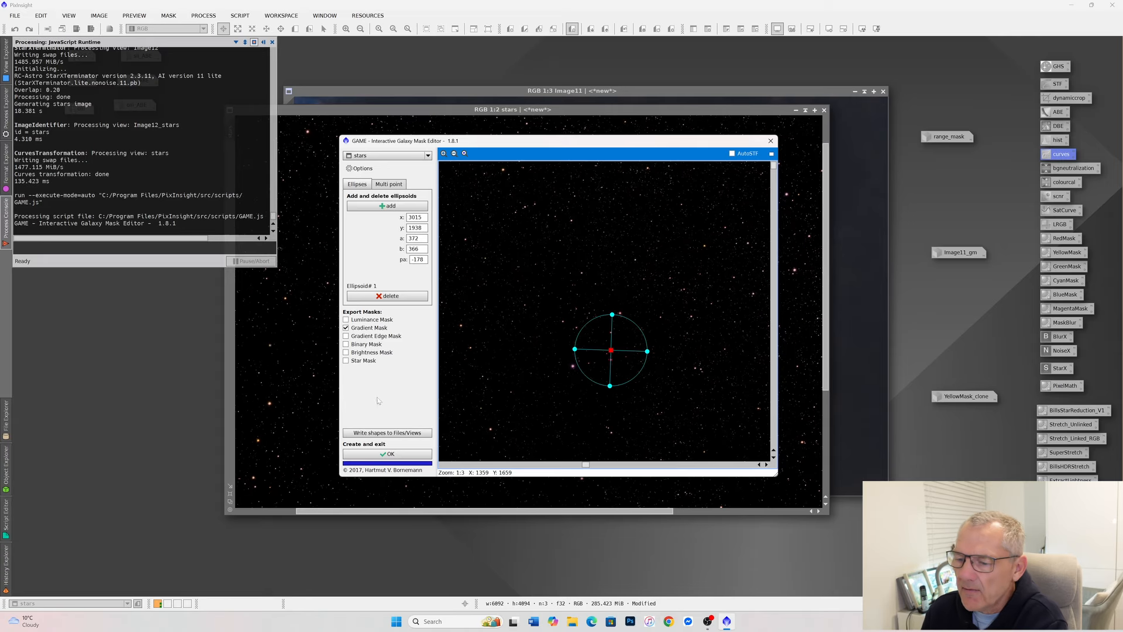
Generate the gradient mask from the ellipse and soften the stars_gm mask with the MaskBlur process
left_click(394, 456)
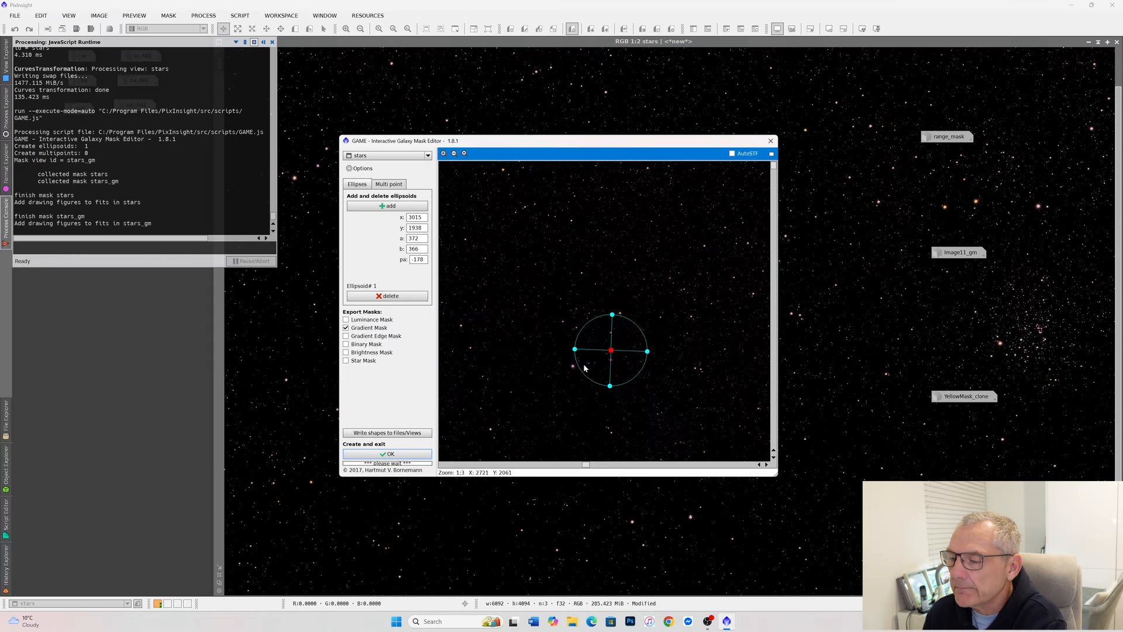
left_click_drag(841, 44, 656, 61)
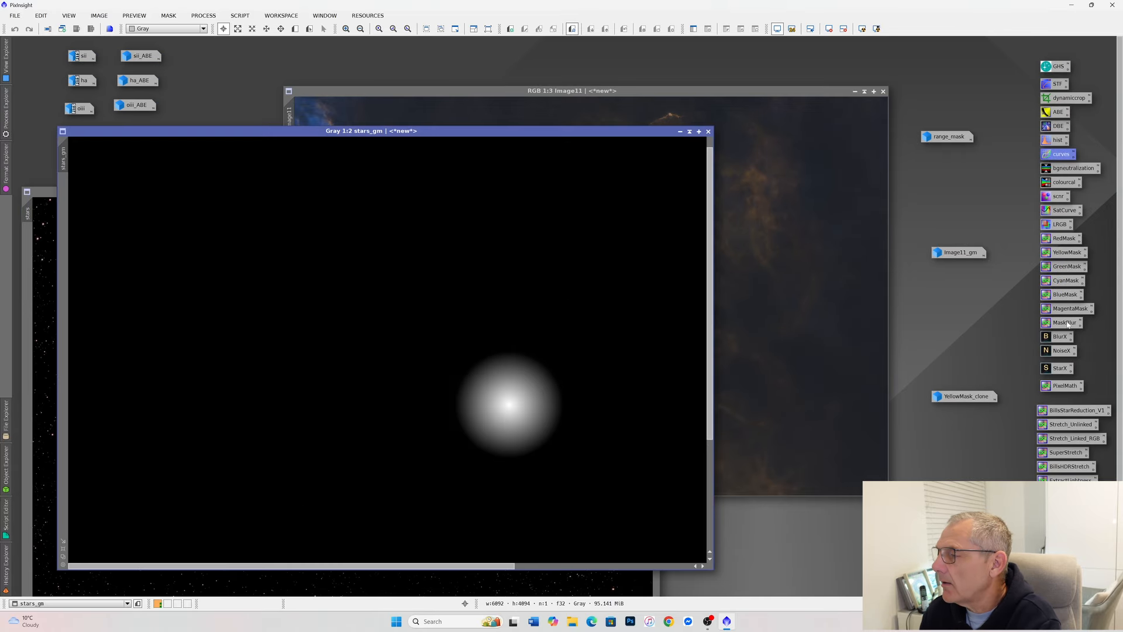
left_click(1066, 325)
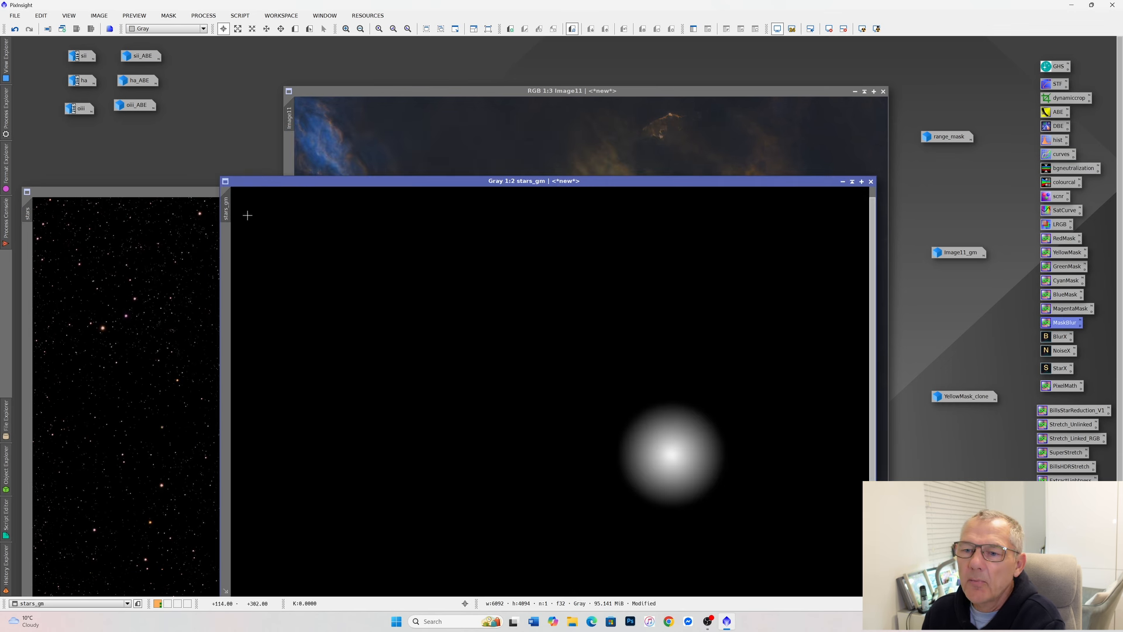
Apply stars_gm as a mask to the stars image, then iconize the mask and set it aside
left_click_drag(226, 211, 26, 259)
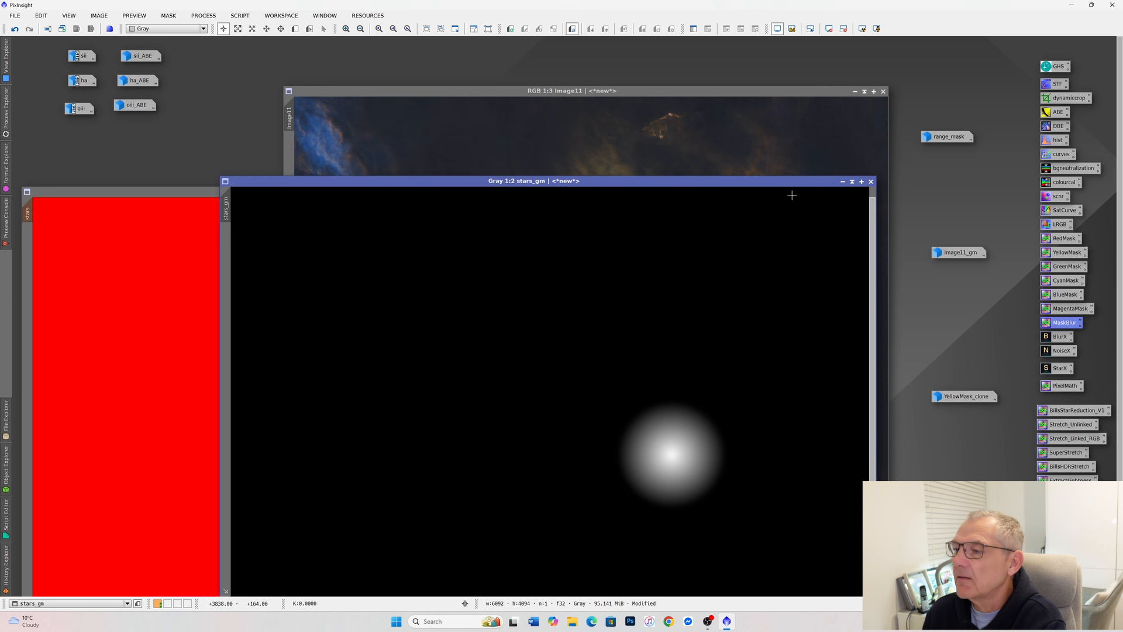
left_click(839, 184)
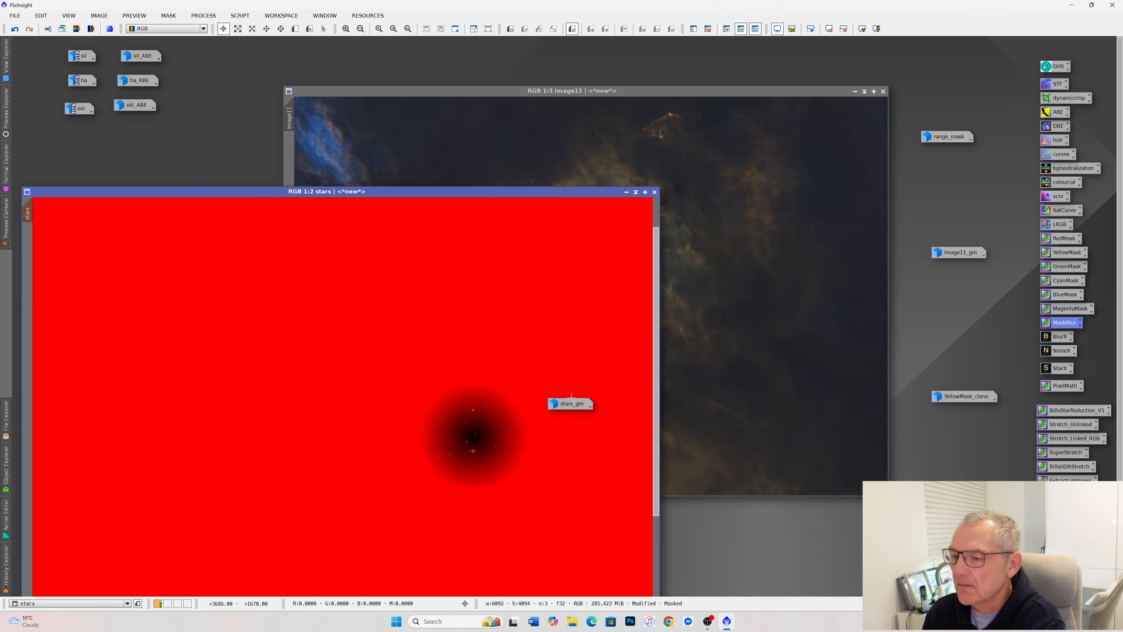
left_click_drag(570, 403, 866, 559)
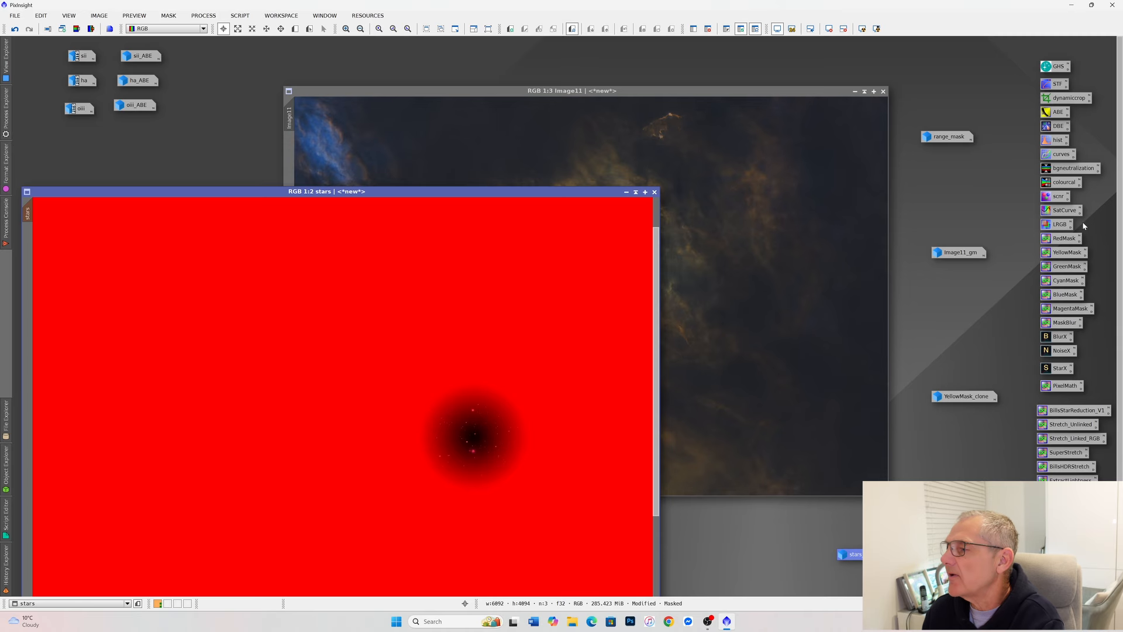
Darken the stars inside the mask with a CurvesTransformation RGB/K point at about input 0.73, output 0.06, then reset and close the process and preview
double_click(1054, 155)
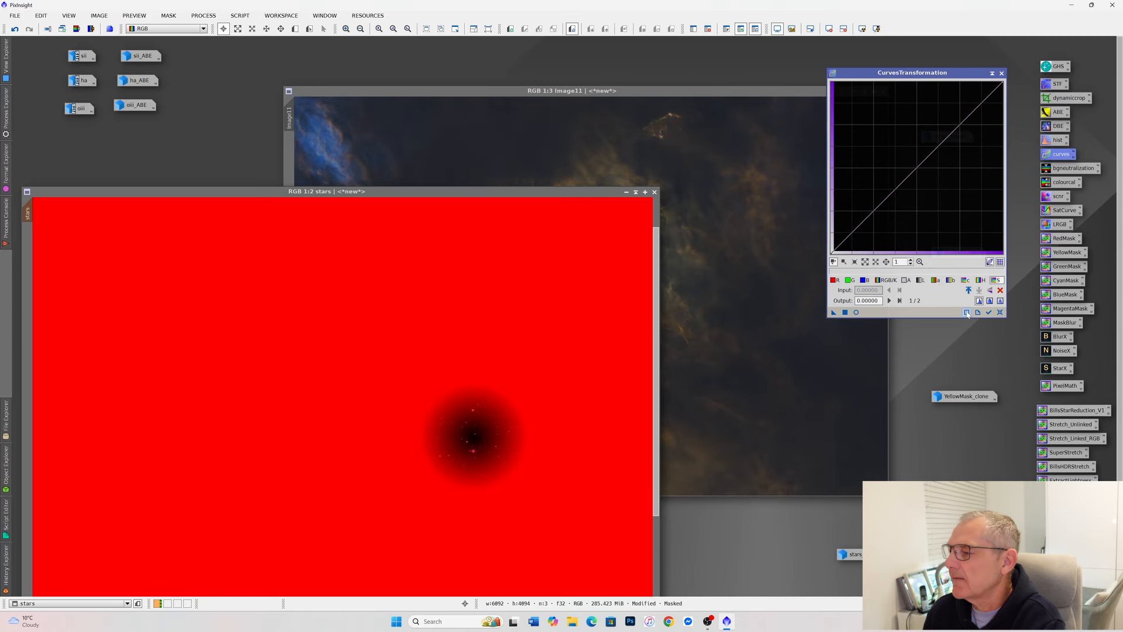
left_click(857, 312)
left_click(885, 281)
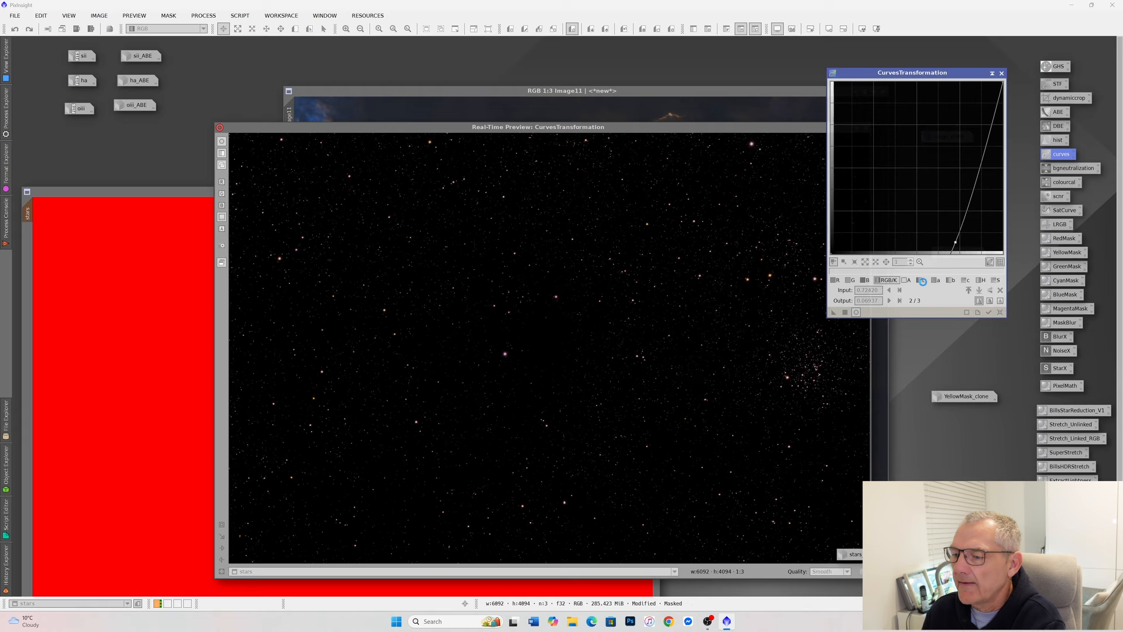
left_click(1000, 312)
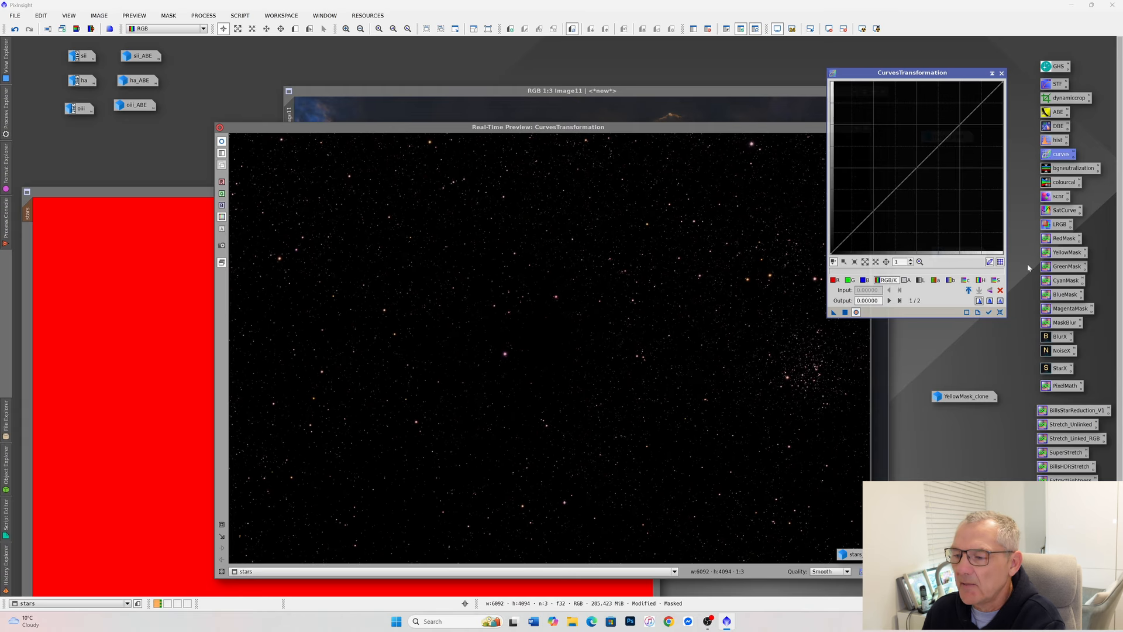
left_click(1001, 74)
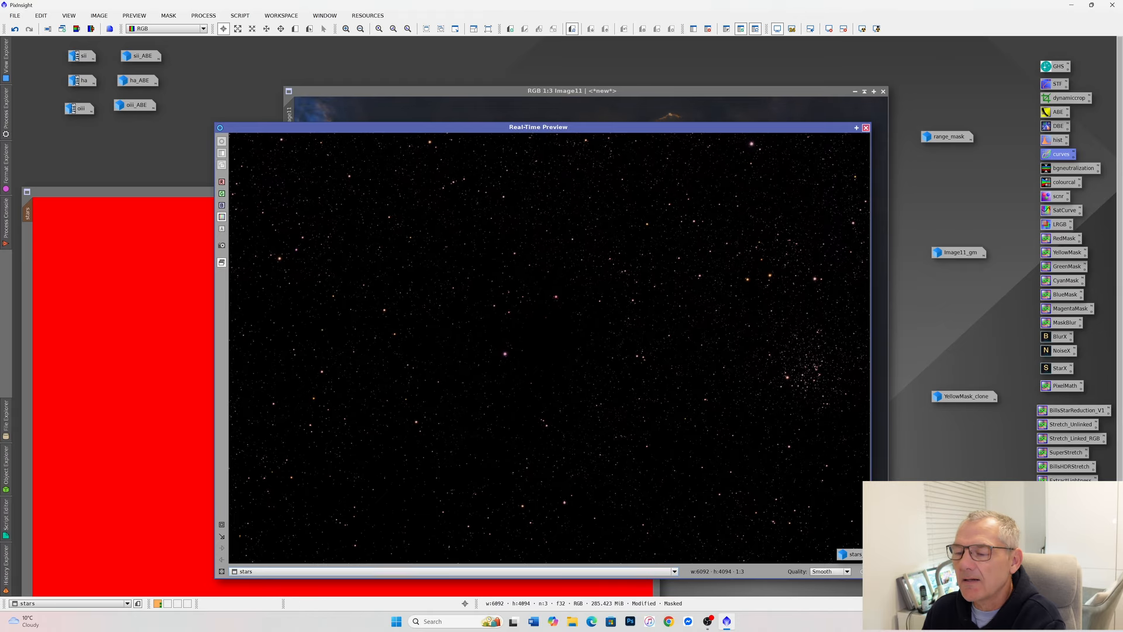
left_click(866, 129)
Remove the mask from the stars image and reposition its window to uncover part of Image11
left_click_drag(529, 189, 668, 140)
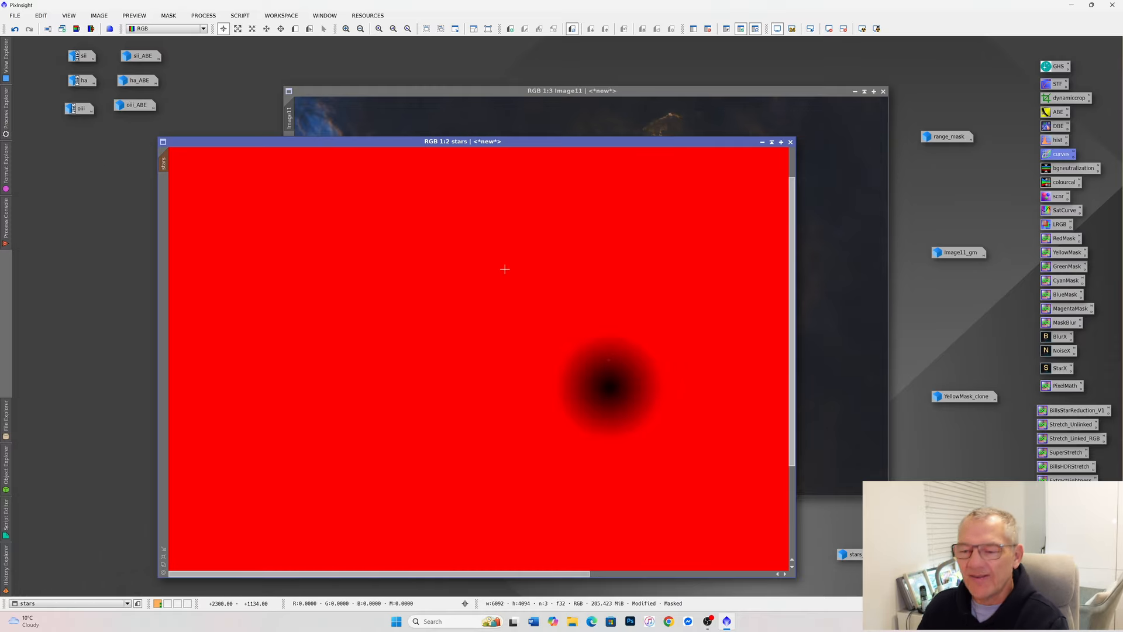
right_click(527, 267)
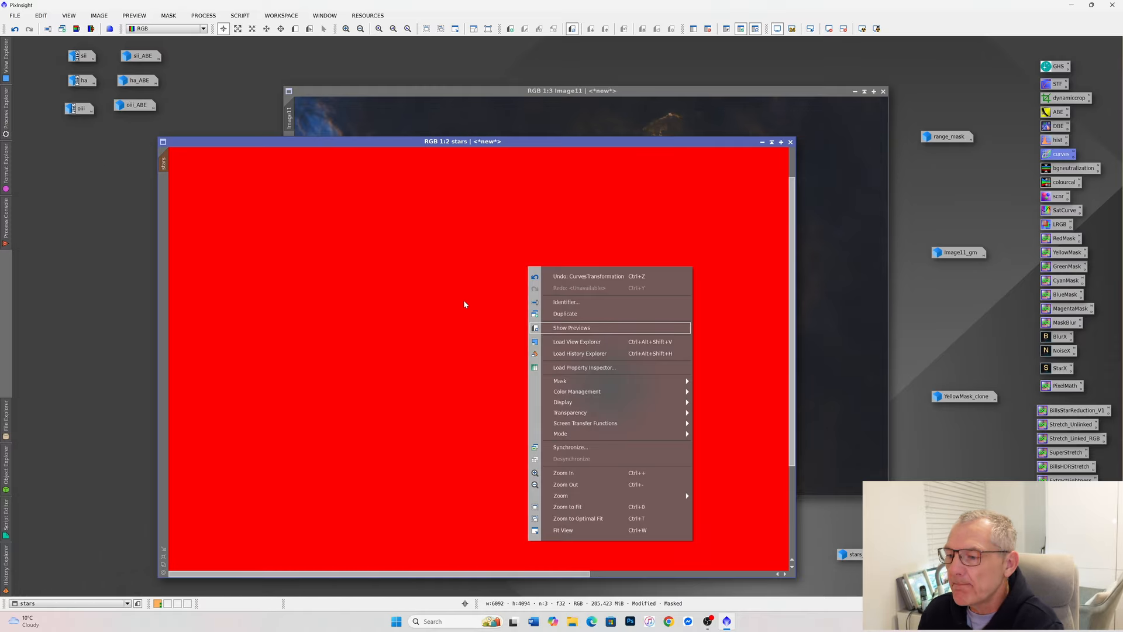
mouse_move(673, 380)
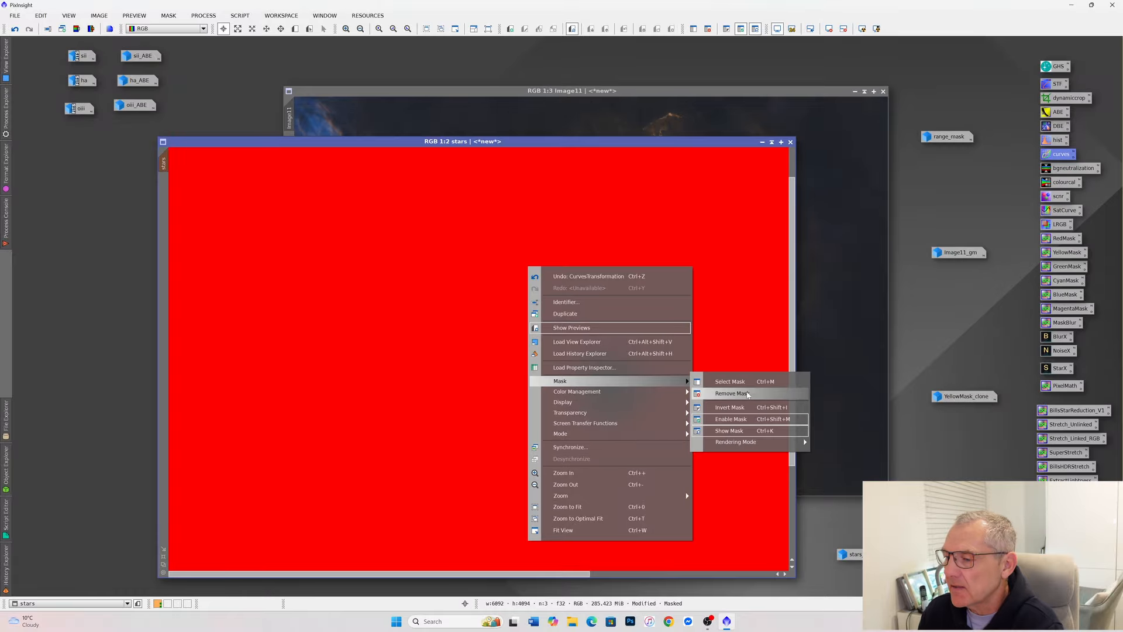
left_click(748, 394)
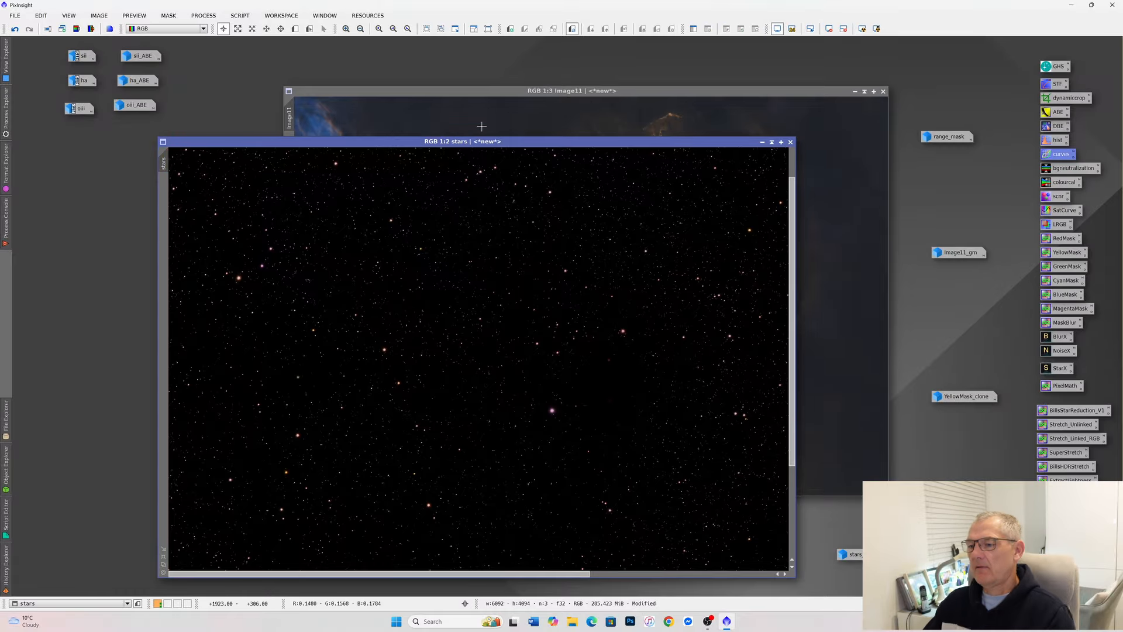
left_click_drag(570, 142, 666, 96)
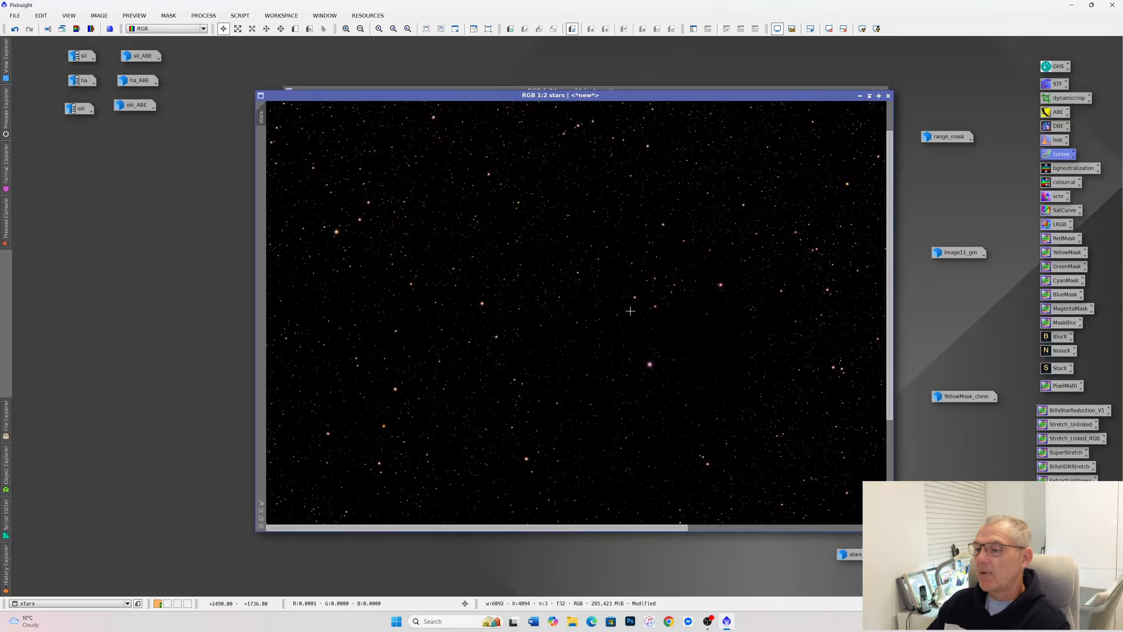
left_click_drag(436, 96, 544, 136)
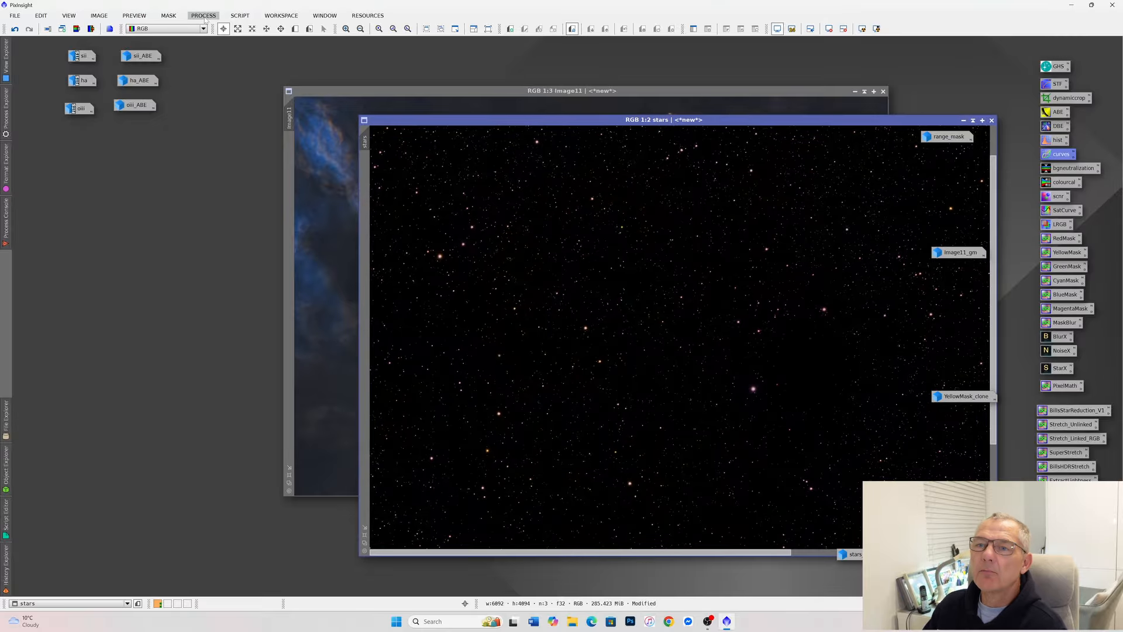
Reset a PixelMath process and build the expression Image11+stars in its expression editor
left_click(204, 16)
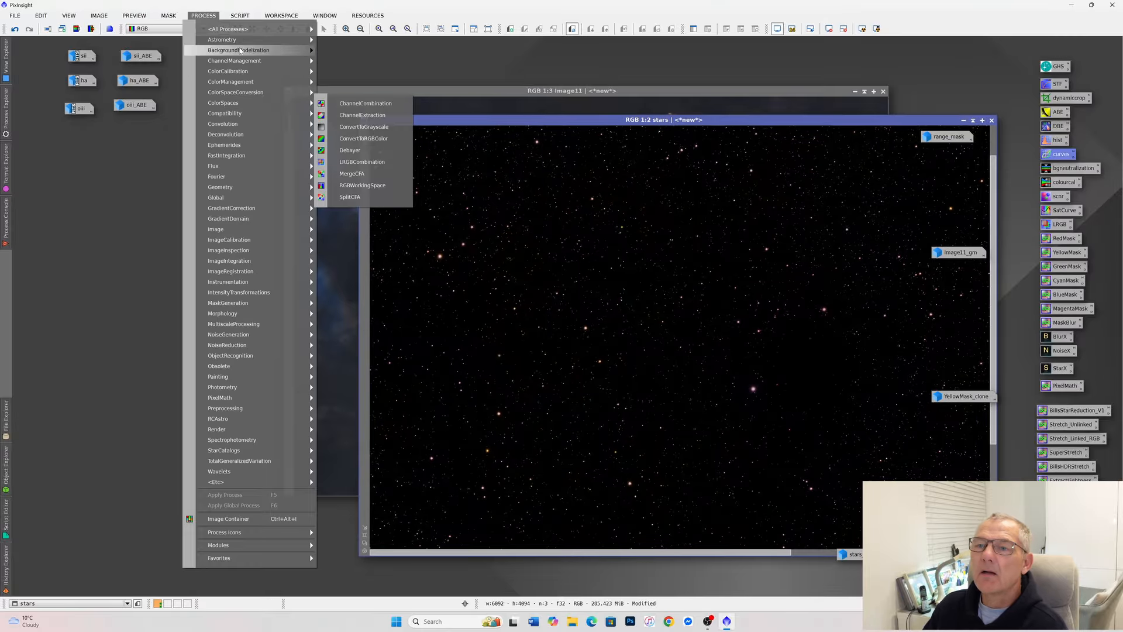
mouse_move(230, 30)
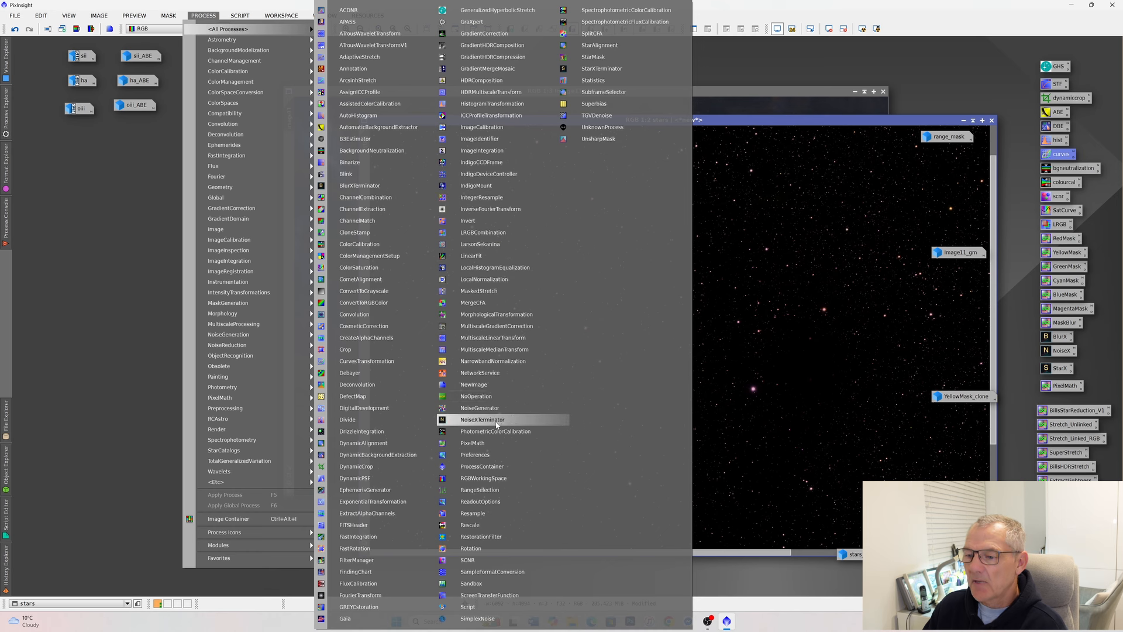
left_click(477, 443)
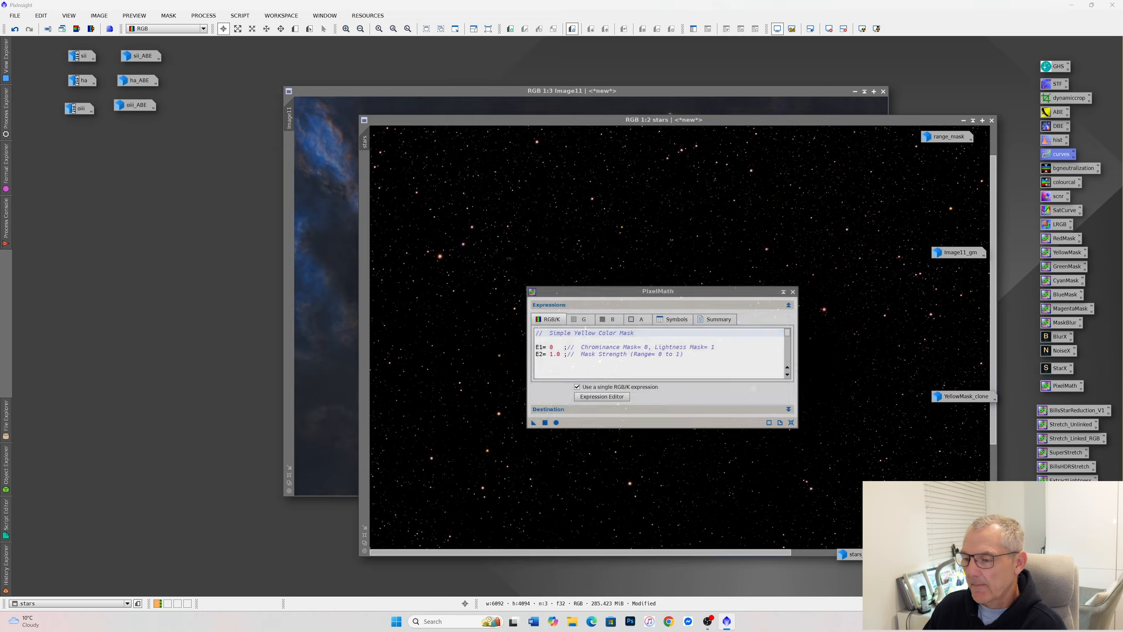
left_click(791, 422)
left_click(601, 396)
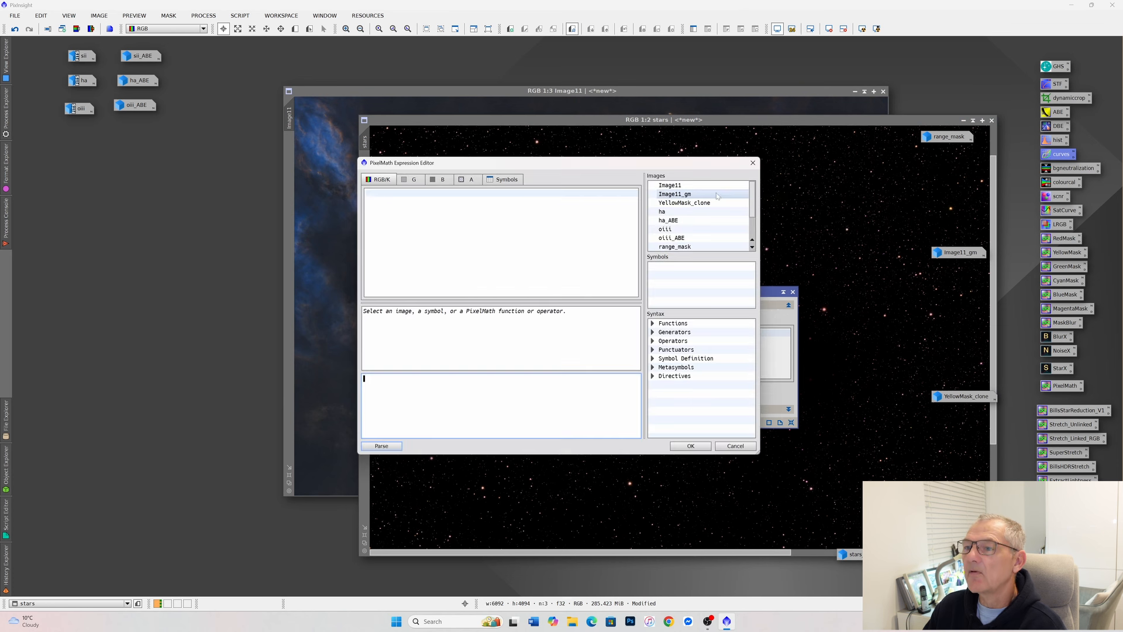
double_click(669, 185)
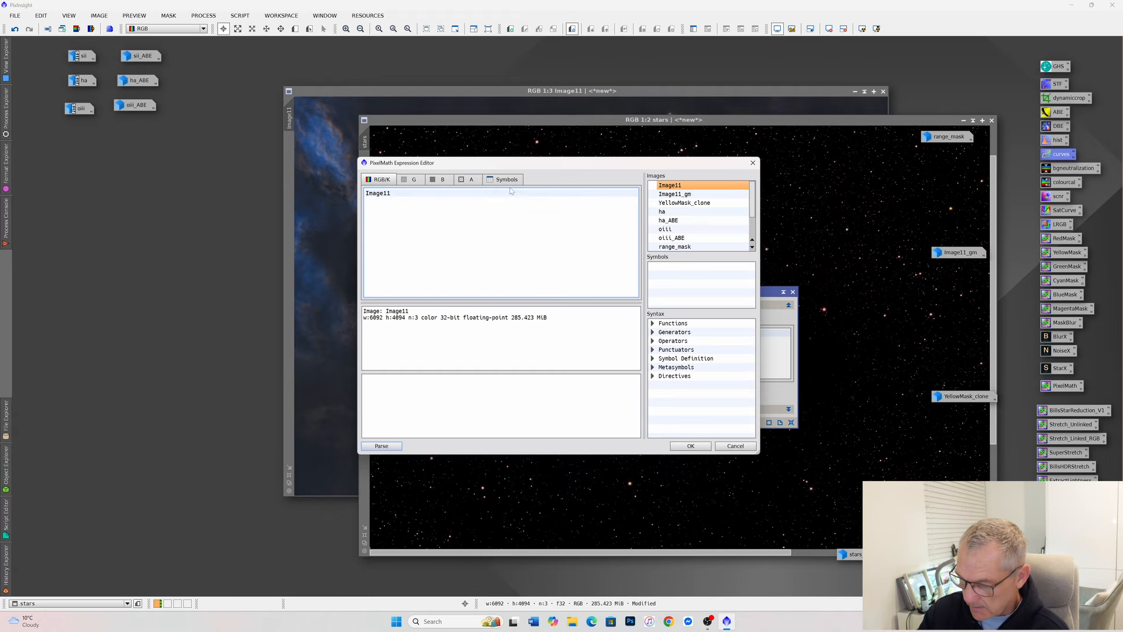
type("+")
scroll(699, 216, "down", 3)
double_click(672, 238)
left_click(690, 446)
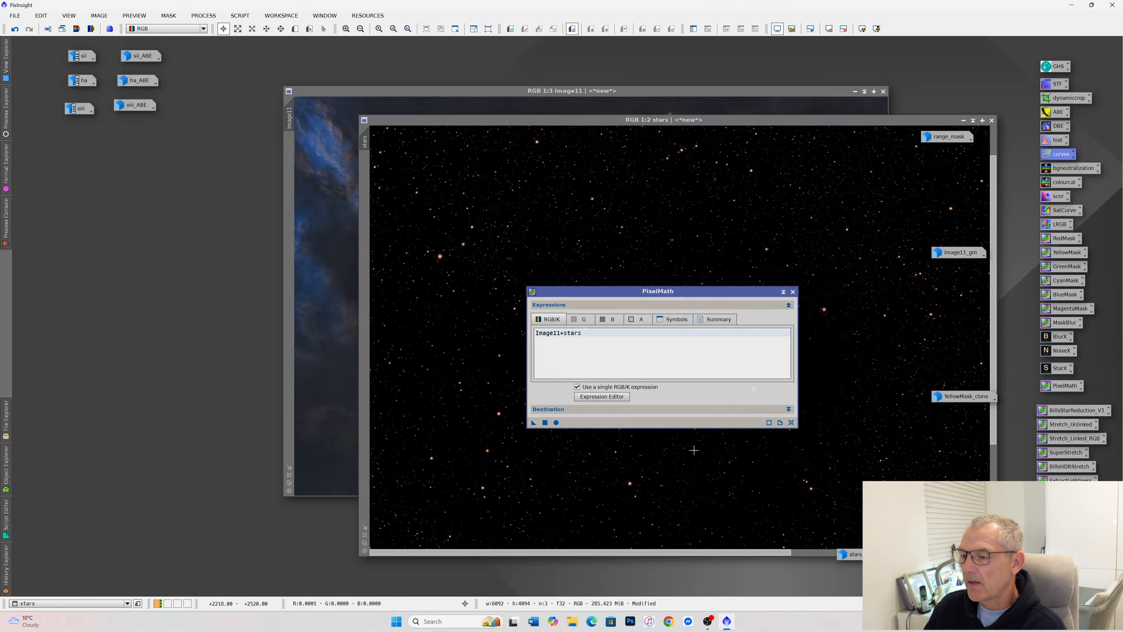
Set the PixelMath destination to create a new image and apply the process to combine nebula and stars
left_click(604, 408)
left_click(578, 499)
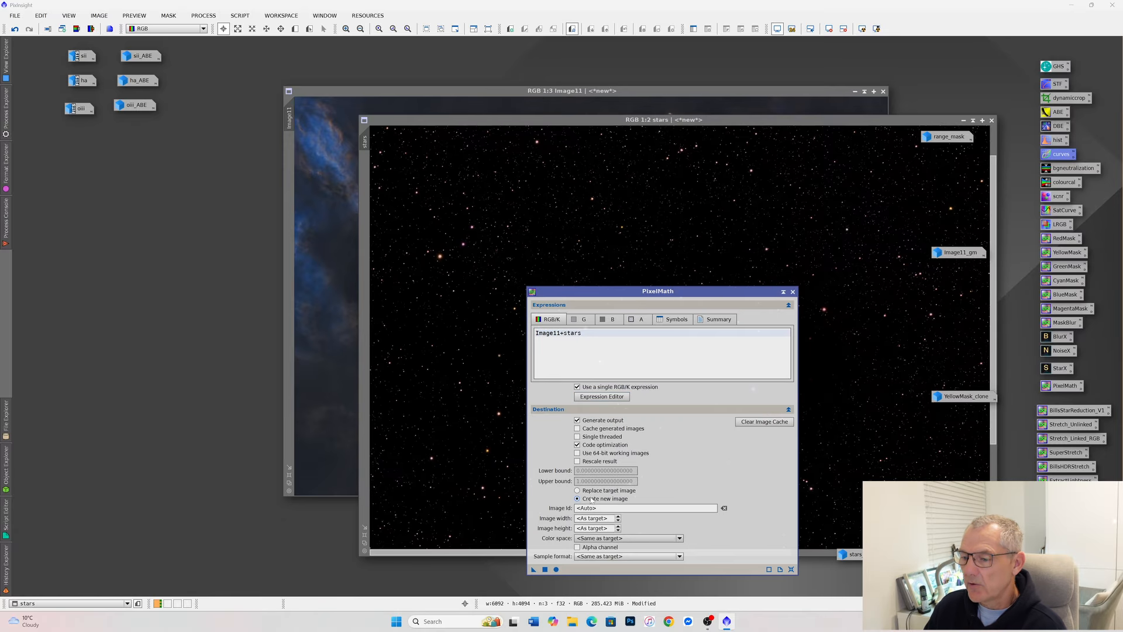
left_click(545, 569)
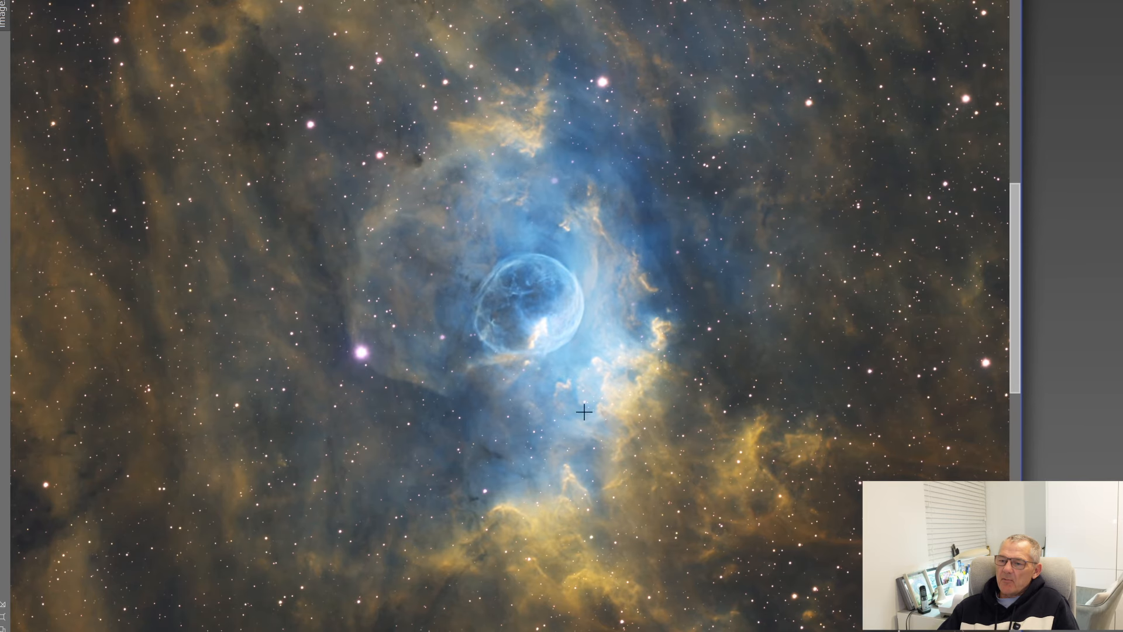
Examine the combined image at the central bubble, the surrounding blue region and across the whole nebula
left_click_drag(1013, 325, 1018, 315)
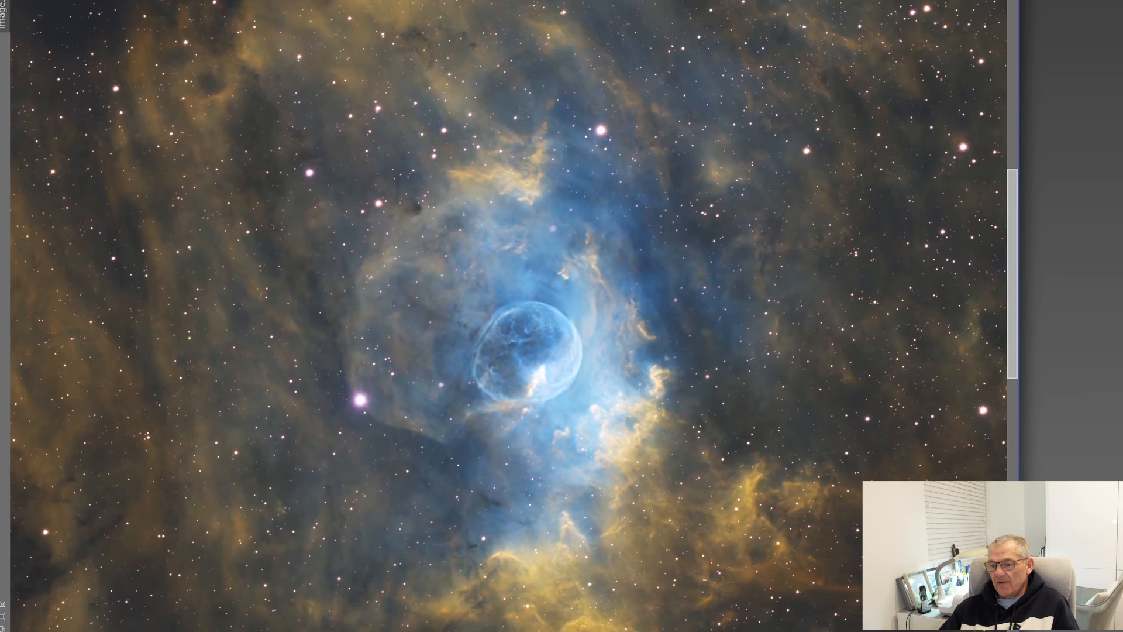
scroll(600, 369, "right", 2)
scroll(600, 369, "up", 1)
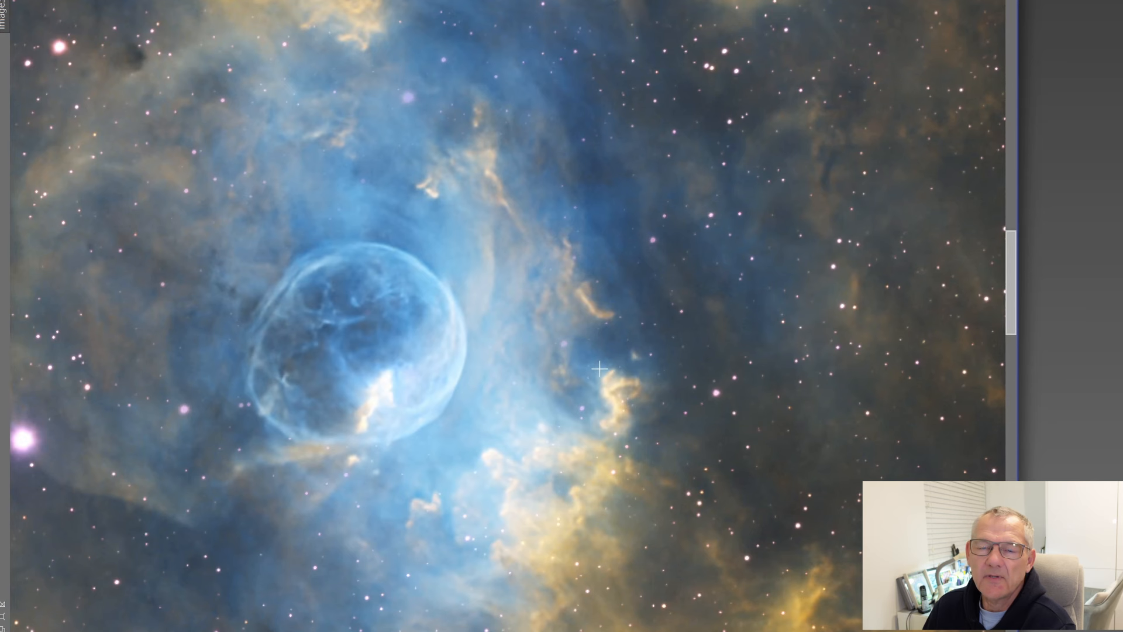
scroll(515, 368, "down", 3)
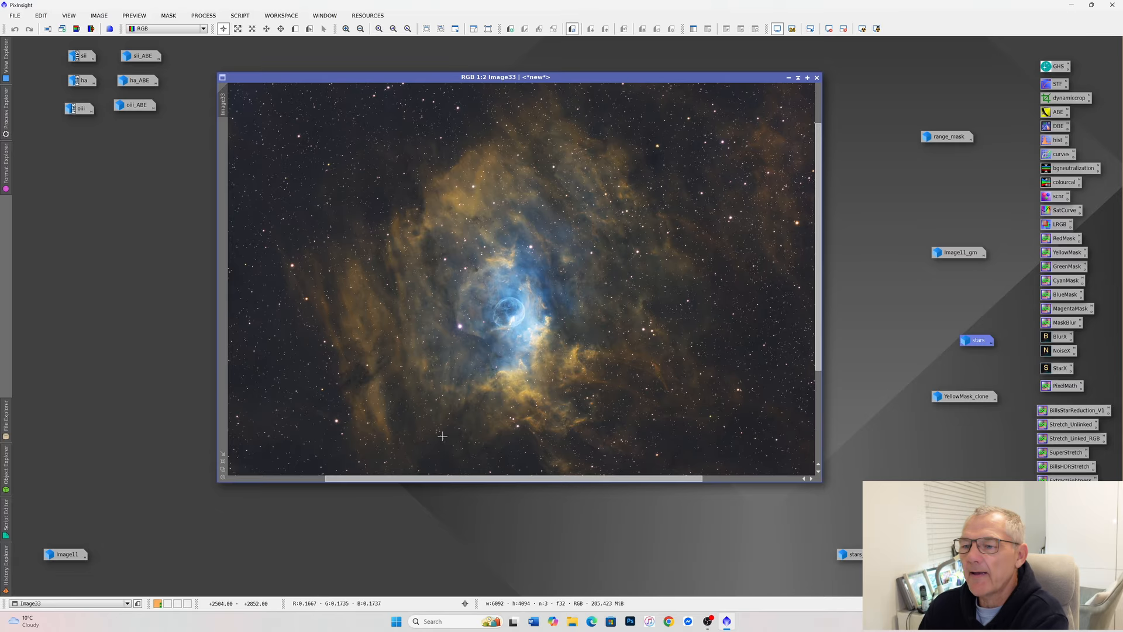
scroll(512, 340, "up", 1)
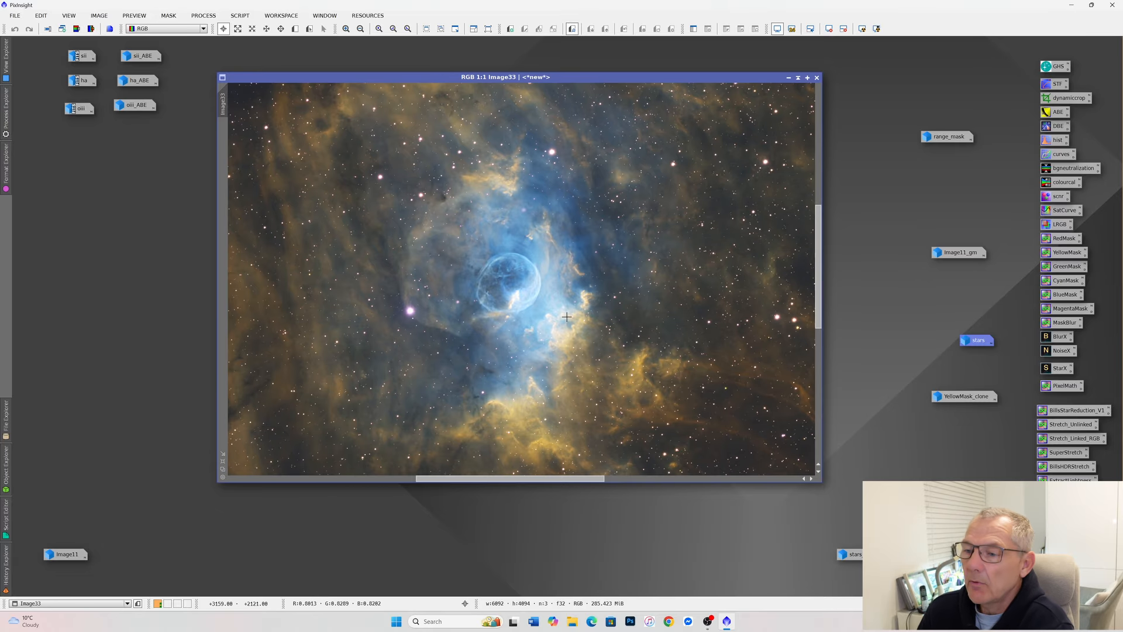